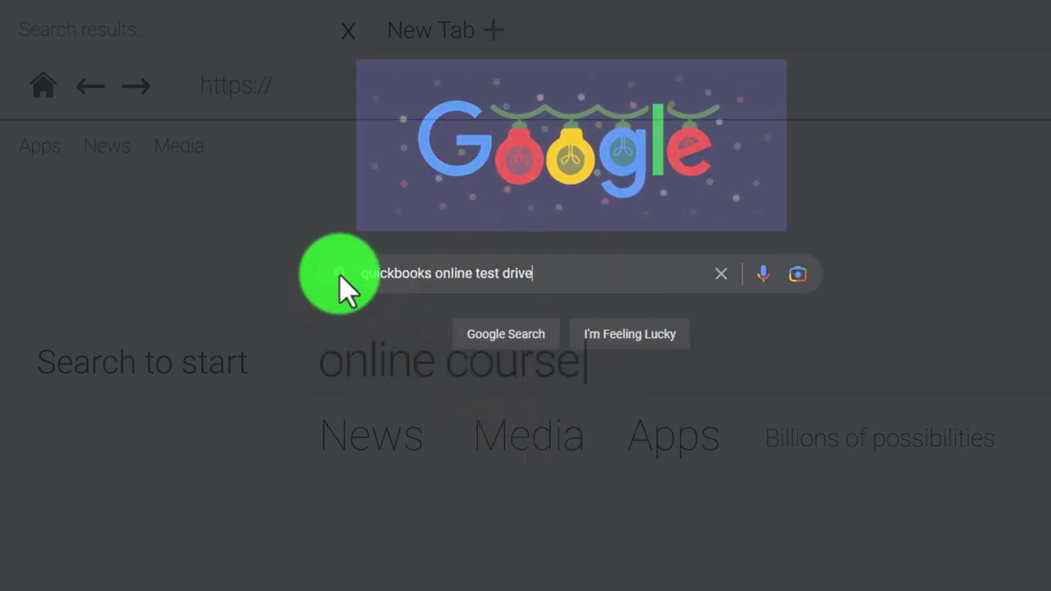
Search for "quickbooks online test drive" and open the United States sample company through the security verification
{"action": "key", "text": "Return"}
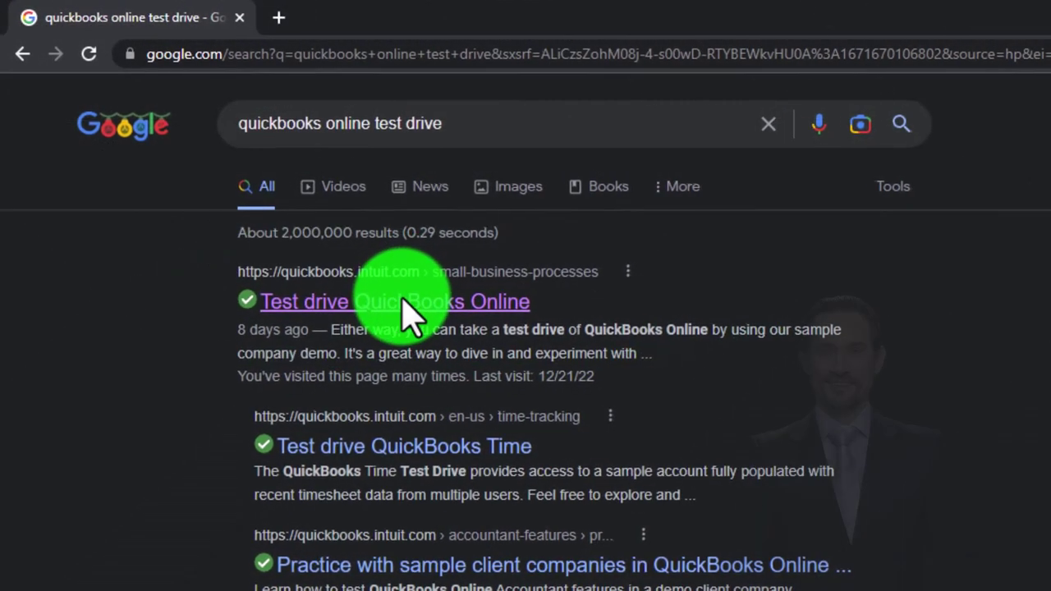
{"action": "left_click", "coordinate": [402, 302]}
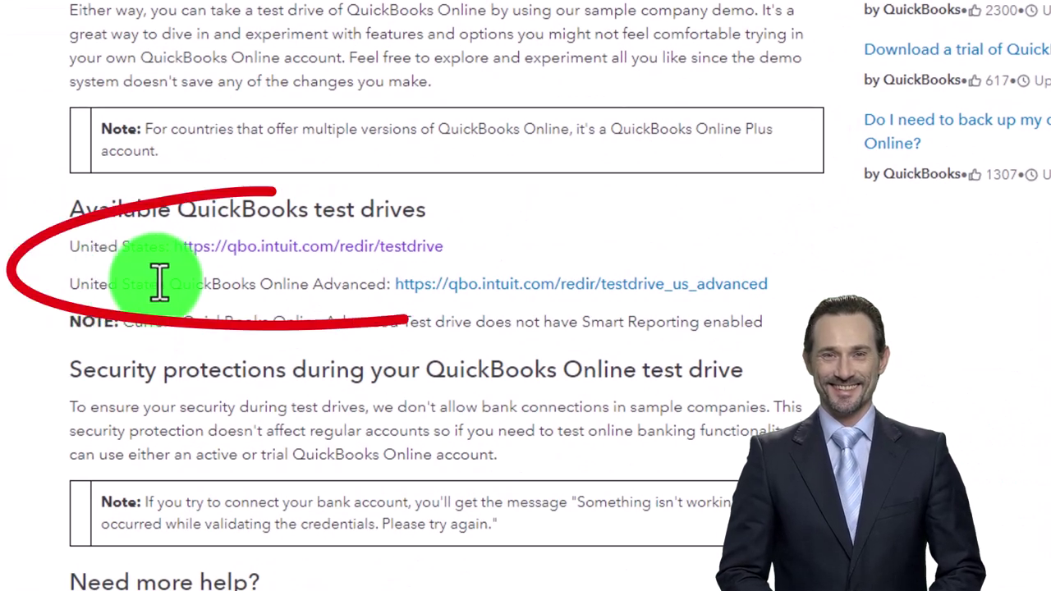
{"action": "left_click", "coordinate": [239, 254]}
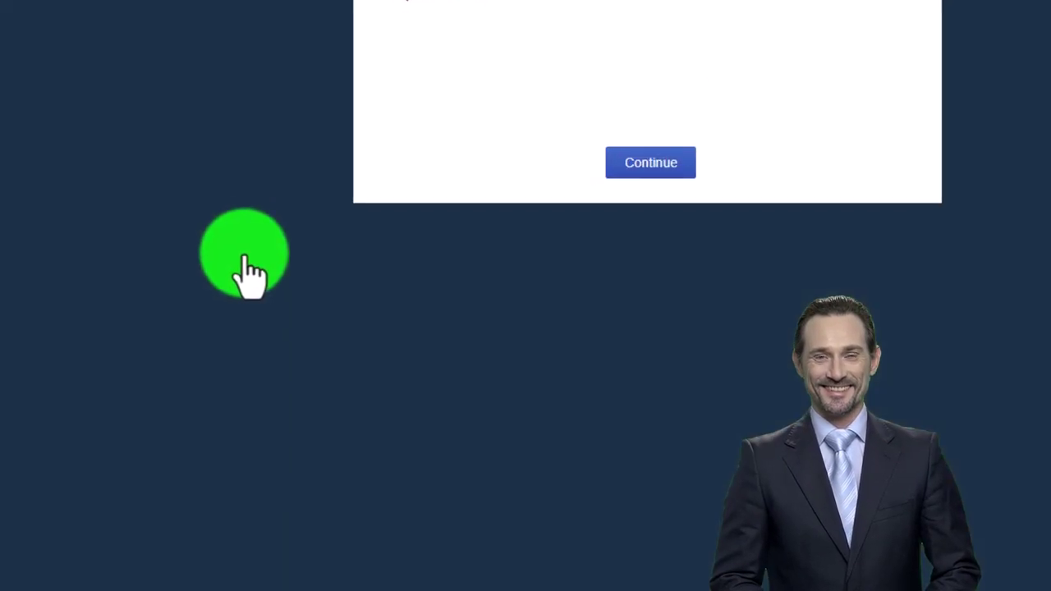
{"action": "left_click", "coordinate": [457, 175]}
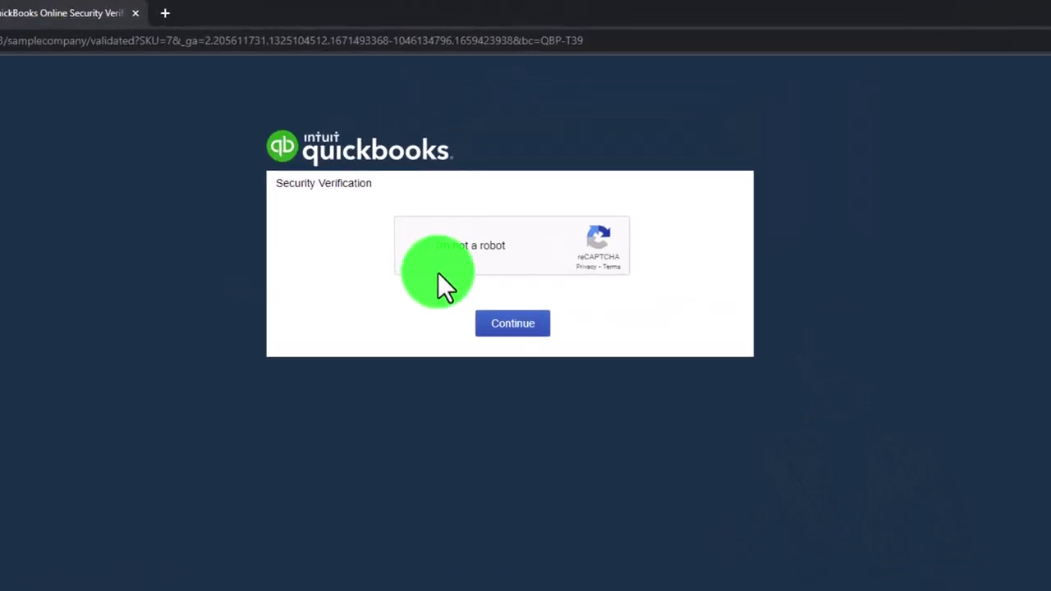
{"action": "left_click", "coordinate": [486, 382]}
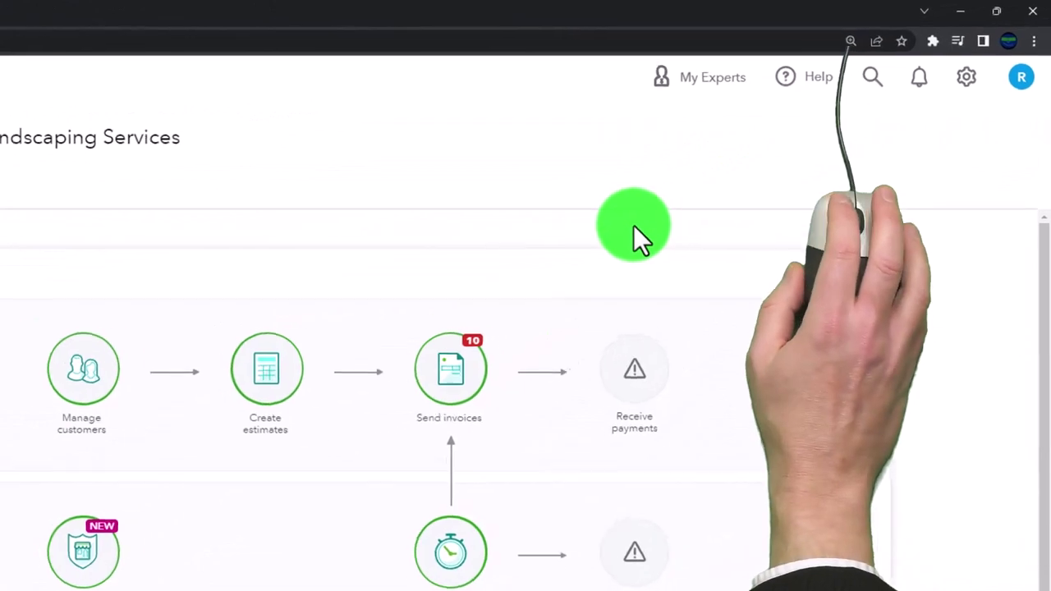
Zoom the page to 125% and check in the settings whether Accountant view or Business view is in use
{"action": "key", "text": "ctrl+plus"}
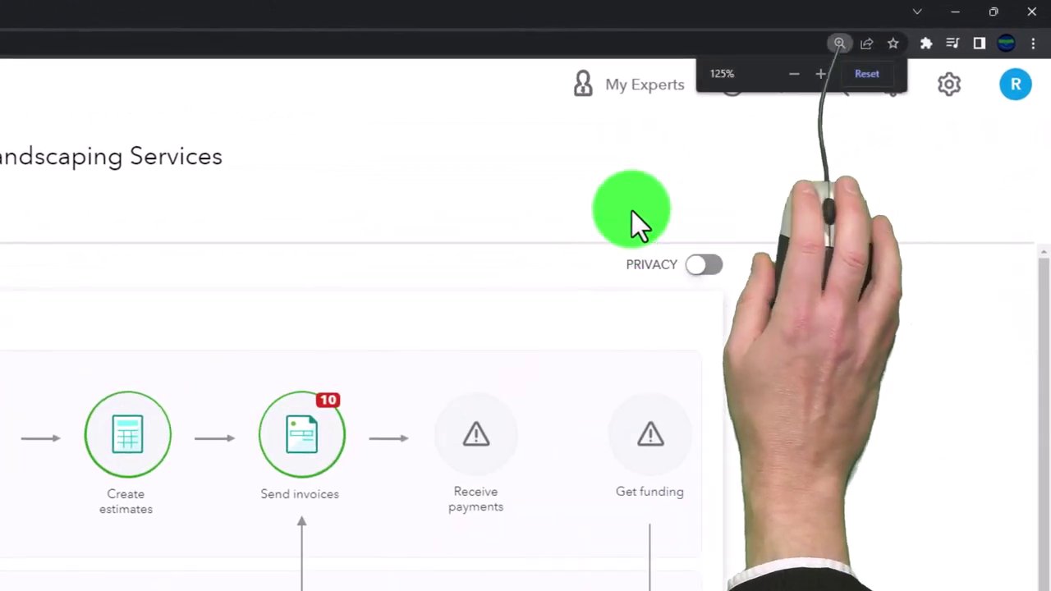
{"action": "left_click", "coordinate": [735, 115]}
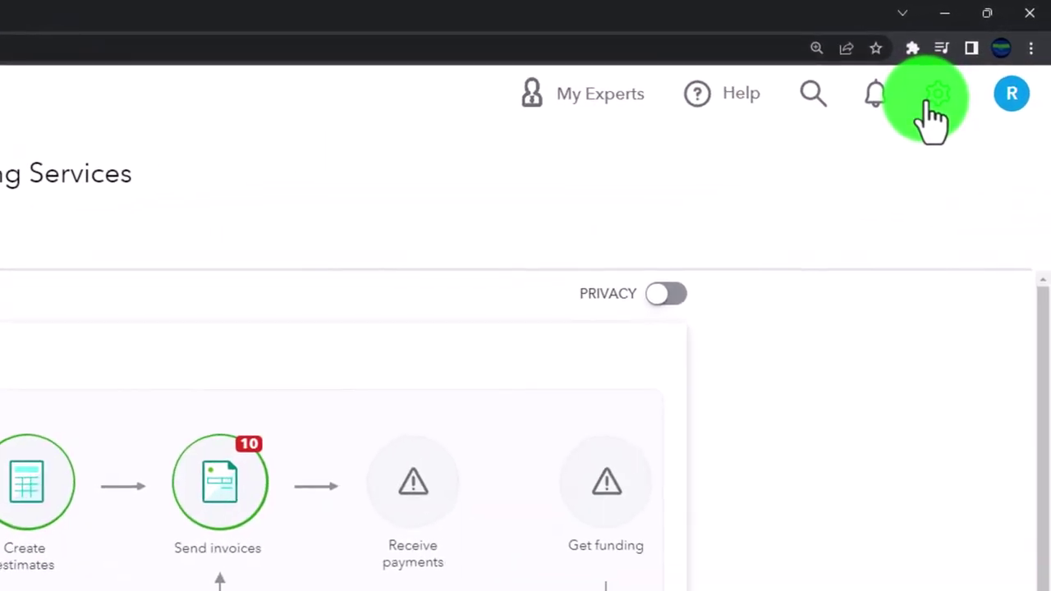
{"action": "left_click", "coordinate": [932, 103]}
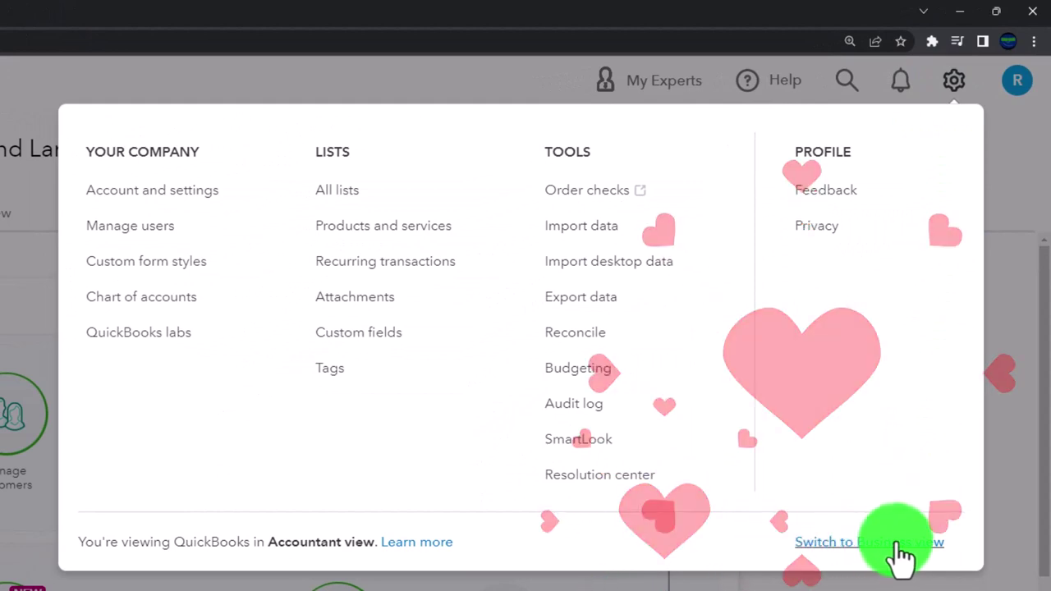
{"action": "left_click", "coordinate": [896, 545]}
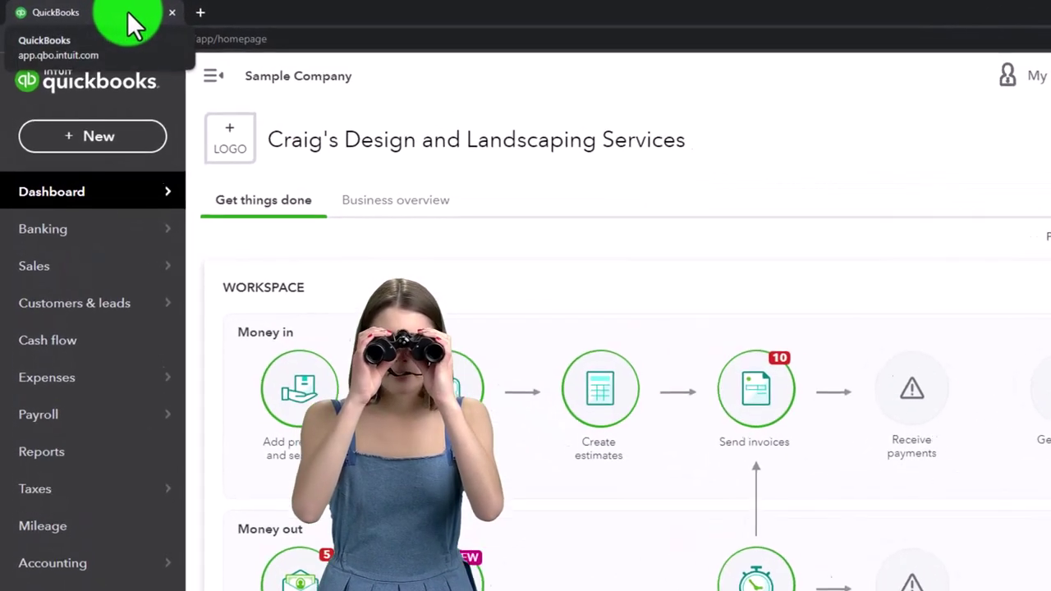
Duplicate the QuickBooks browser tab twice so the sample company is open in three tabs
{"action": "right_click", "coordinate": [150, 20]}
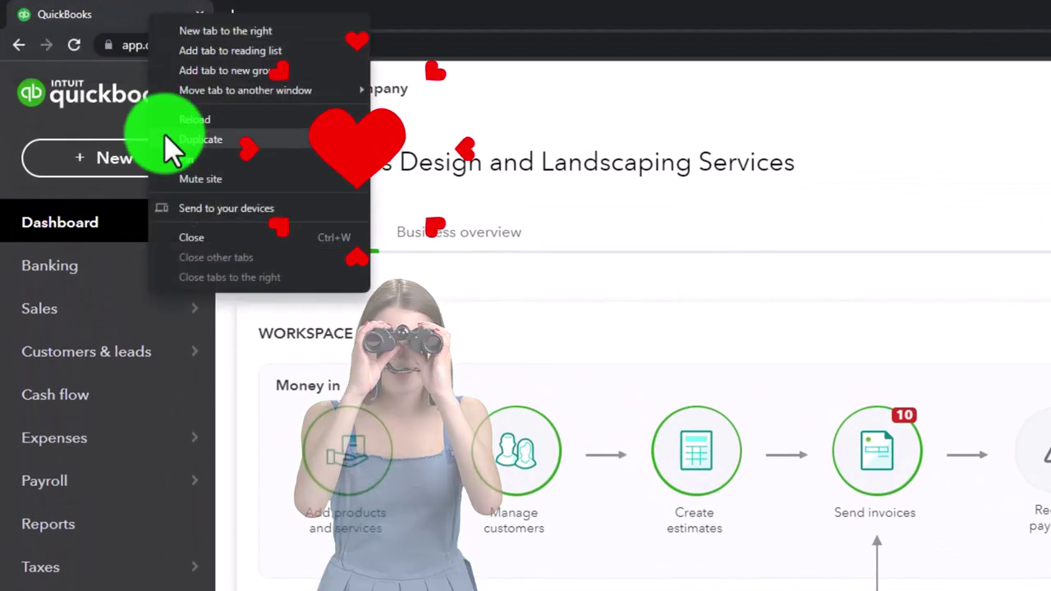
{"action": "left_click", "coordinate": [257, 136]}
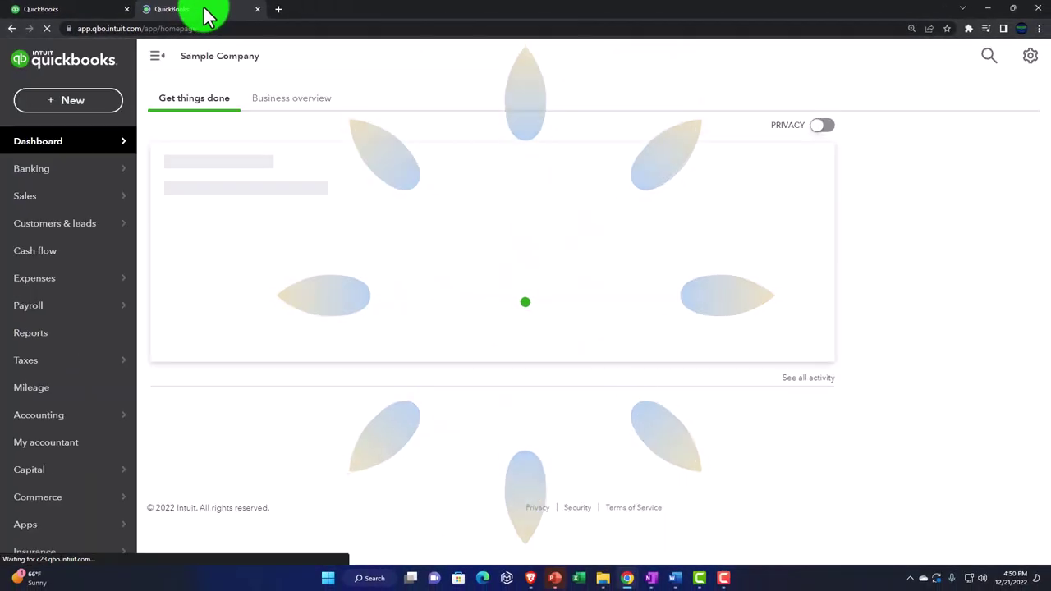
{"action": "right_click", "coordinate": [207, 16]}
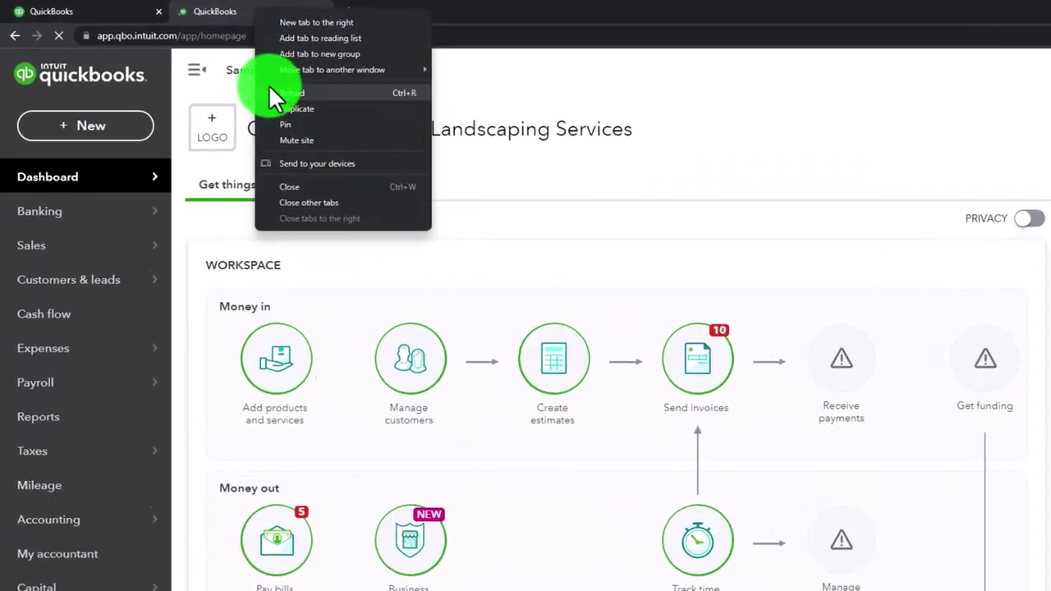
{"action": "left_click", "coordinate": [415, 130]}
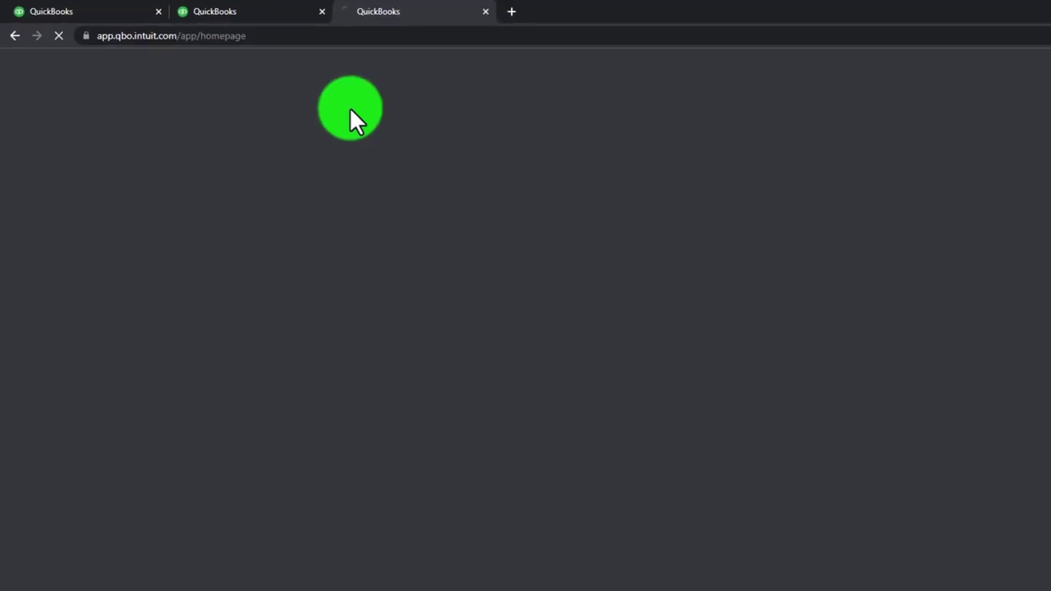
Open the Balance Sheet report in the second tab and the Profit and Loss report in the third tab
{"action": "left_click", "coordinate": [223, 13]}
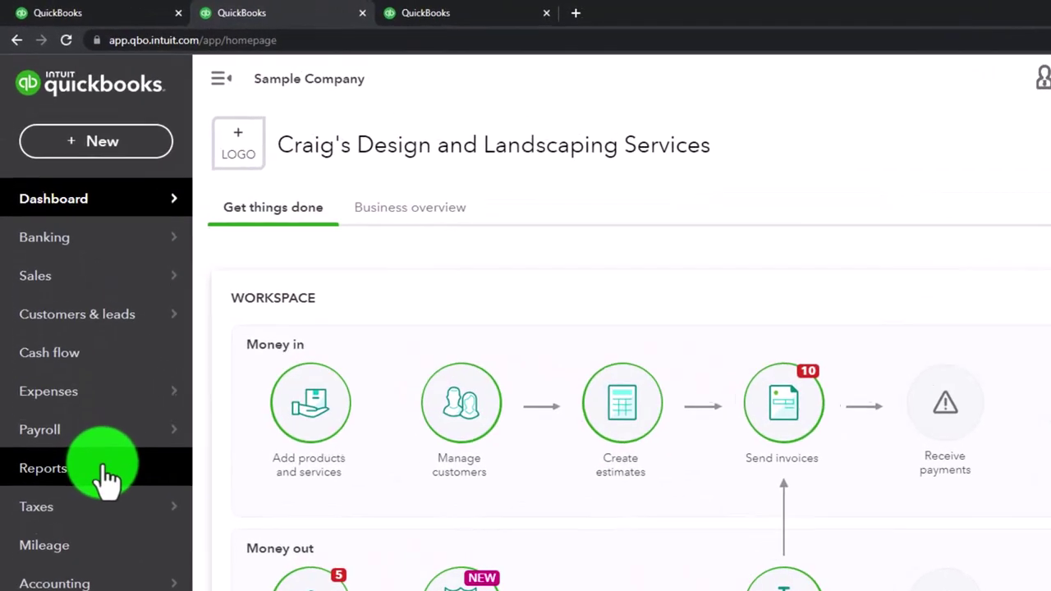
{"action": "left_click", "coordinate": [111, 501]}
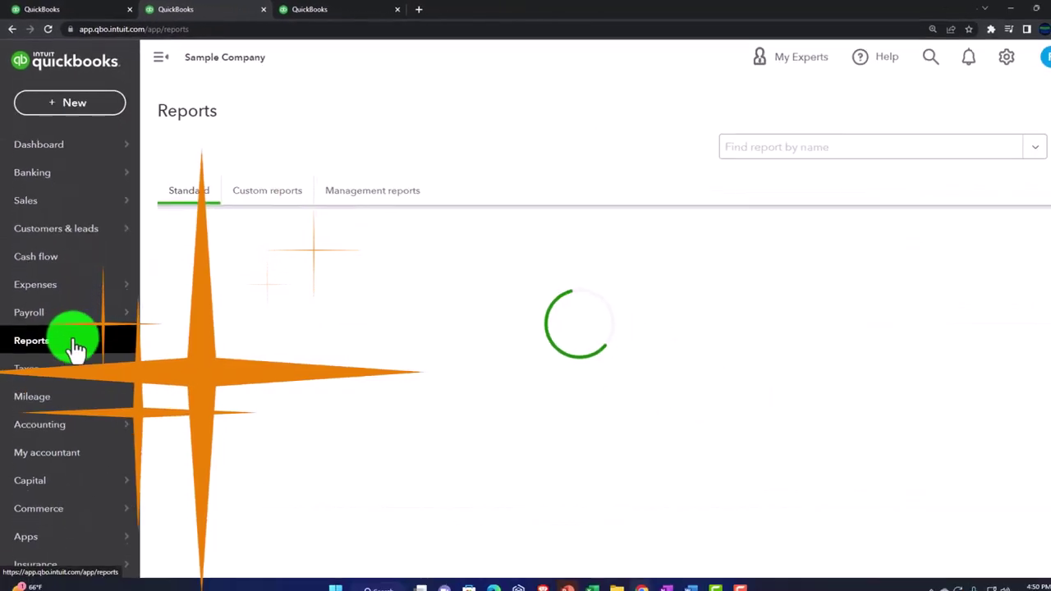
{"action": "left_click", "coordinate": [246, 316]}
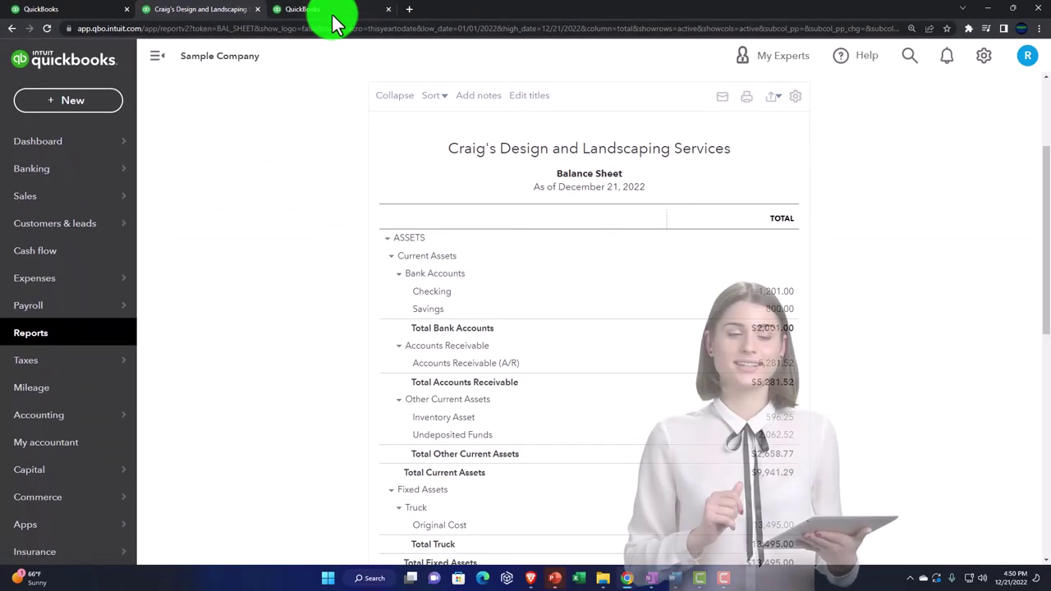
{"action": "left_click", "coordinate": [336, 16]}
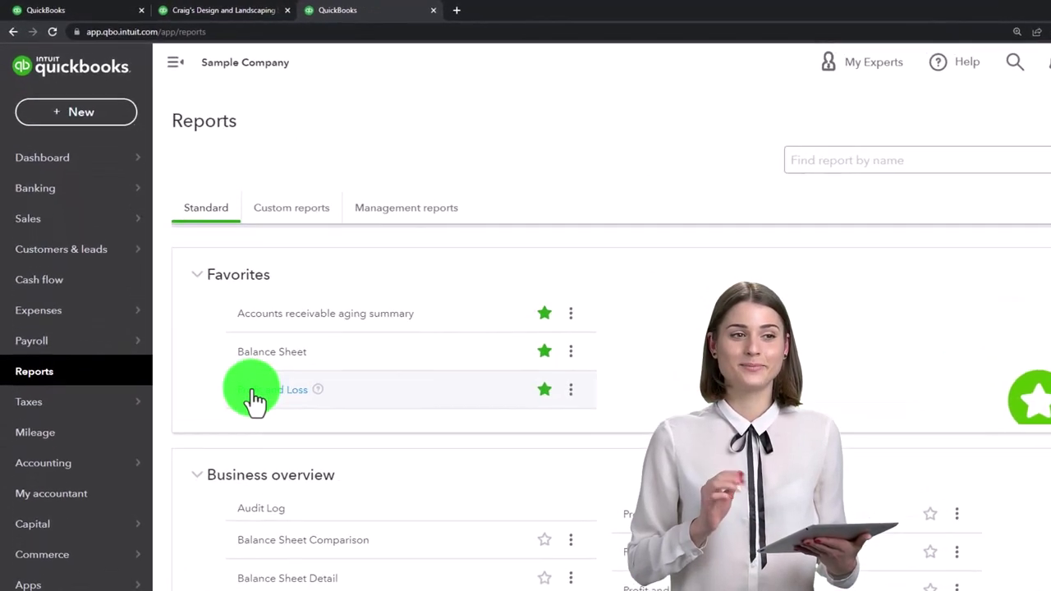
{"action": "left_click", "coordinate": [283, 399]}
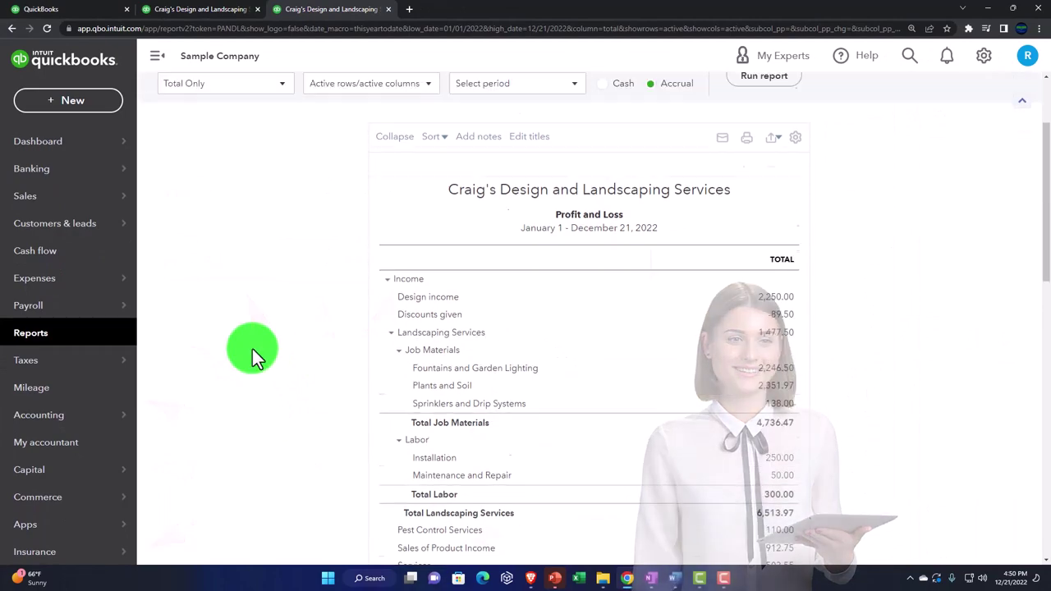
Set the Profit and Loss report period to 01/01/2022 through 12/31/2022 and run the report
{"action": "scroll", "coordinate": [252, 349], "scroll_direction": "up", "scroll_amount": 3}
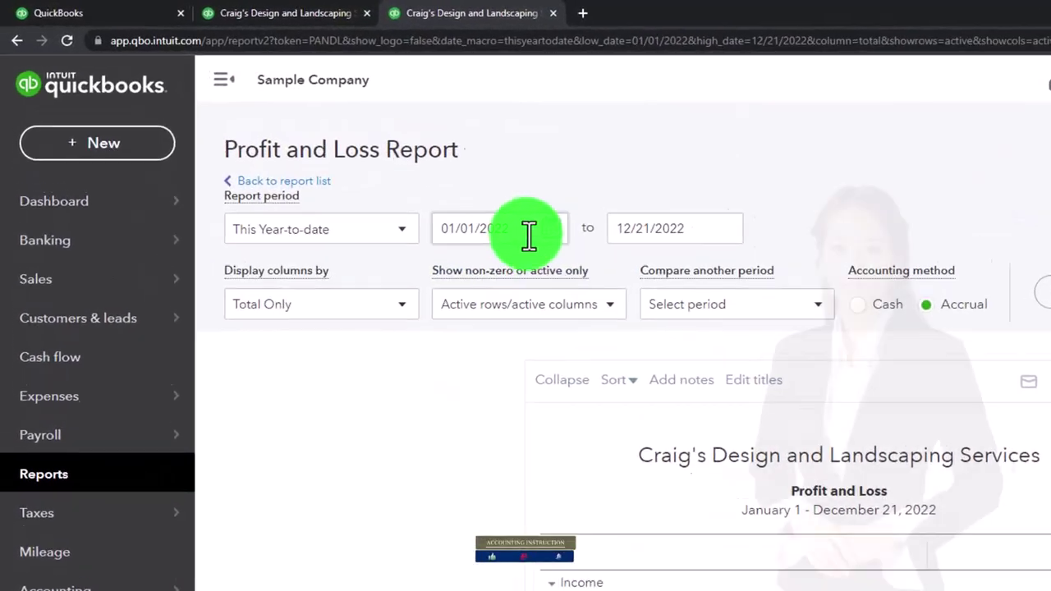
{"action": "left_click", "coordinate": [311, 154]}
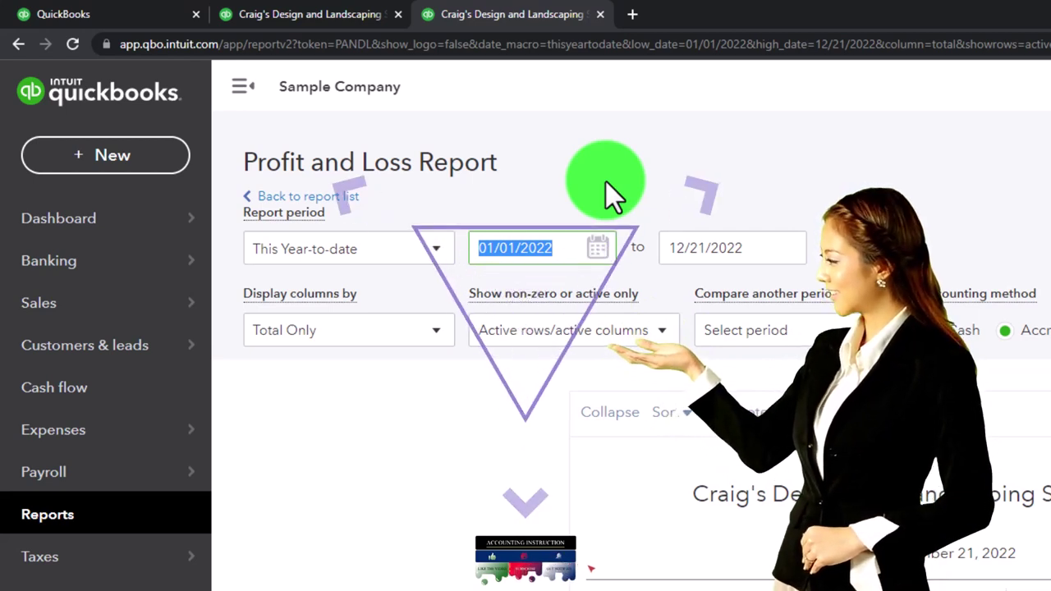
{"action": "type", "text": "010122"}
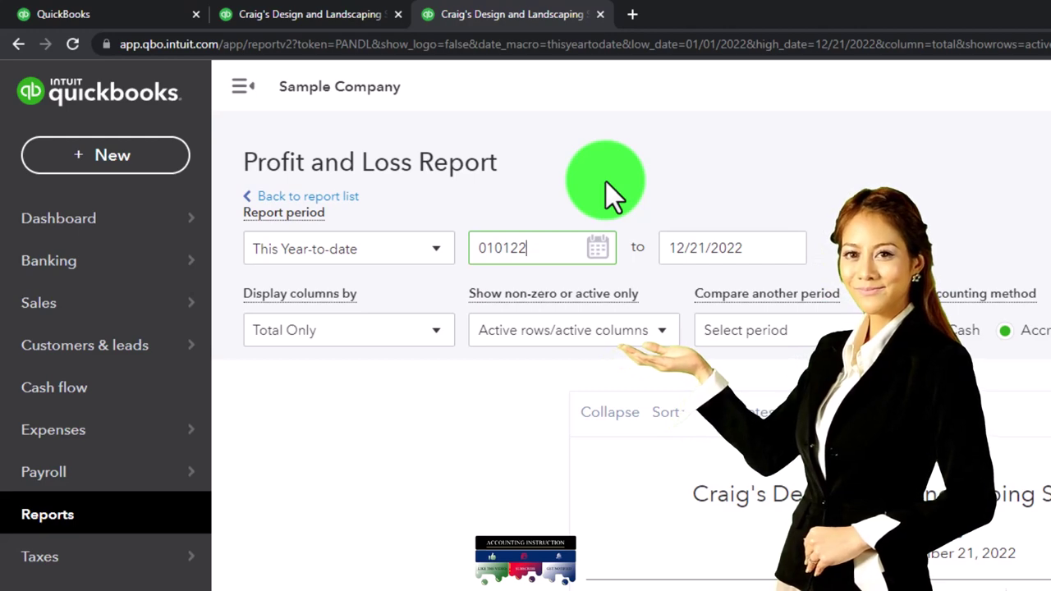
{"action": "key", "text": "Tab"}
{"action": "type", "text": "123122"}
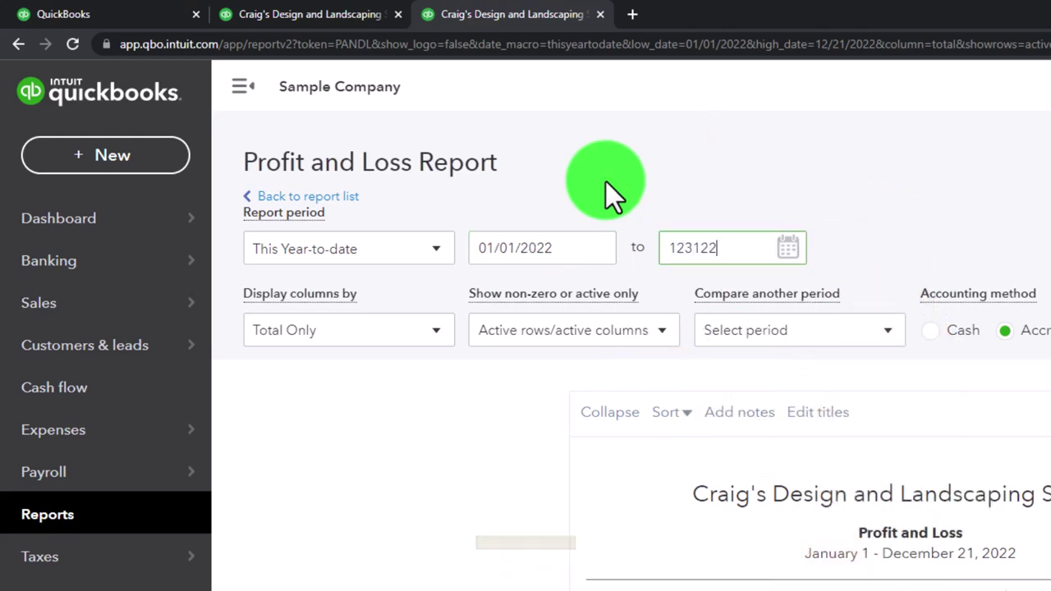
{"action": "key", "text": "Tab"}
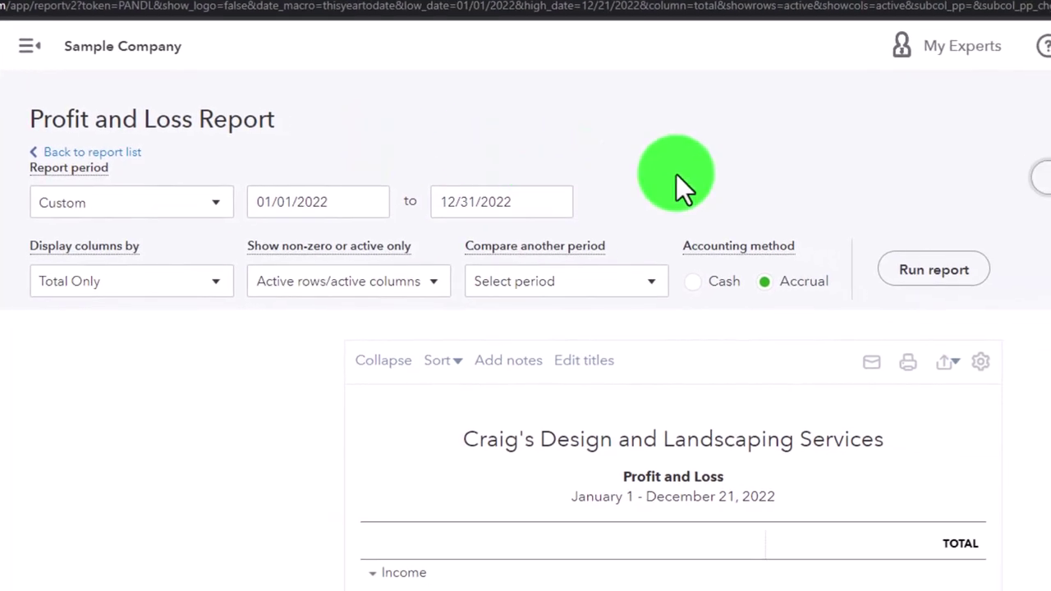
{"action": "left_click", "coordinate": [924, 265]}
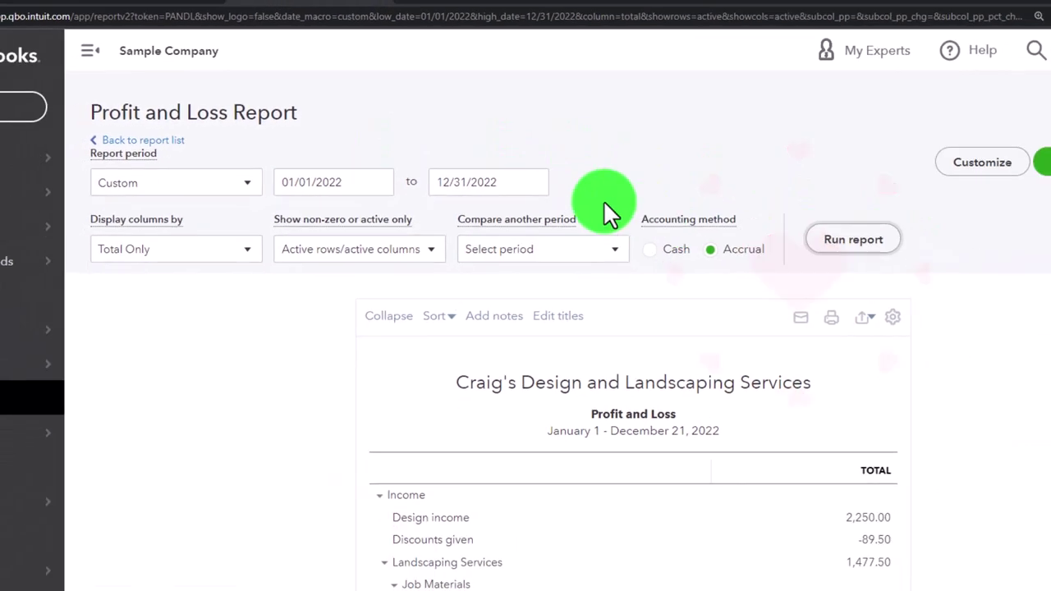
{"action": "scroll", "coordinate": [604, 201], "scroll_direction": "down", "scroll_amount": 2}
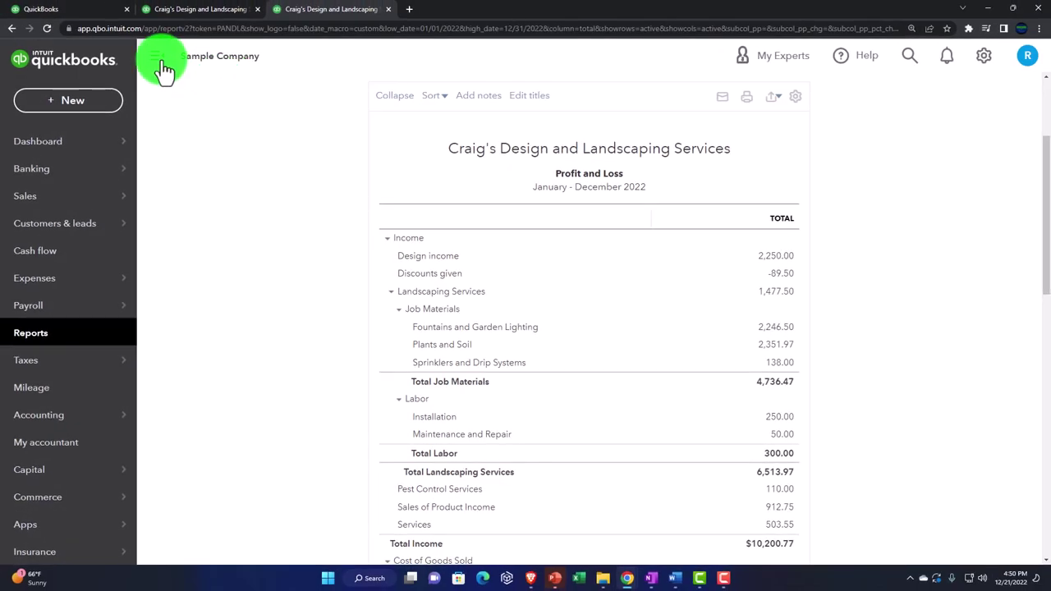
Collapse the navigation menu in both the Profit and Loss and Balance Sheet tabs and zoom the pages to 150%
{"action": "left_click", "coordinate": [163, 62]}
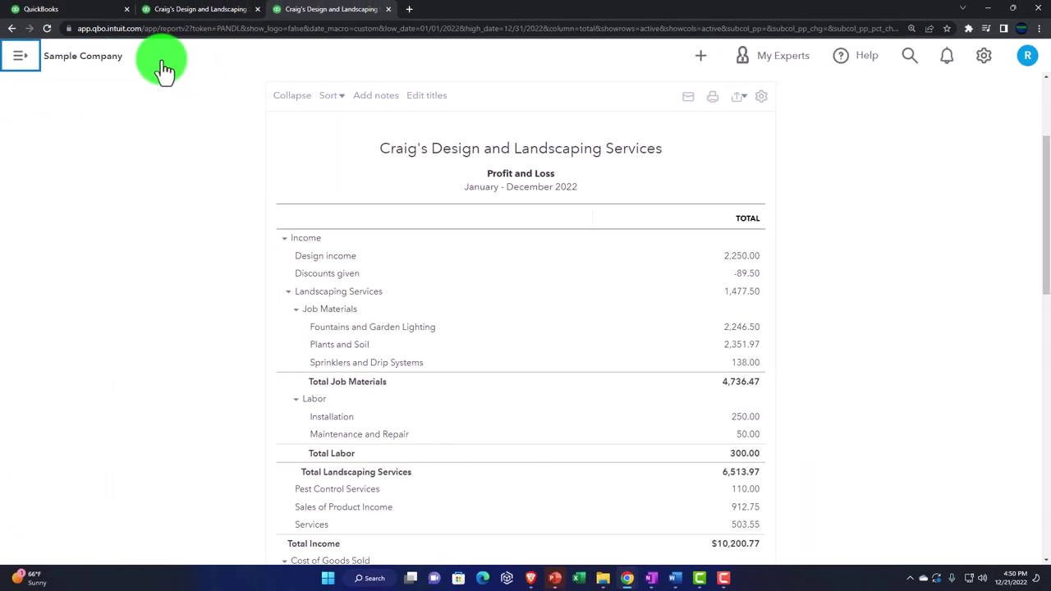
{"action": "key", "text": "ctrl+plus"}
{"action": "key", "text": "ctrl+plus"}
{"action": "key", "text": "ctrl+plus"}
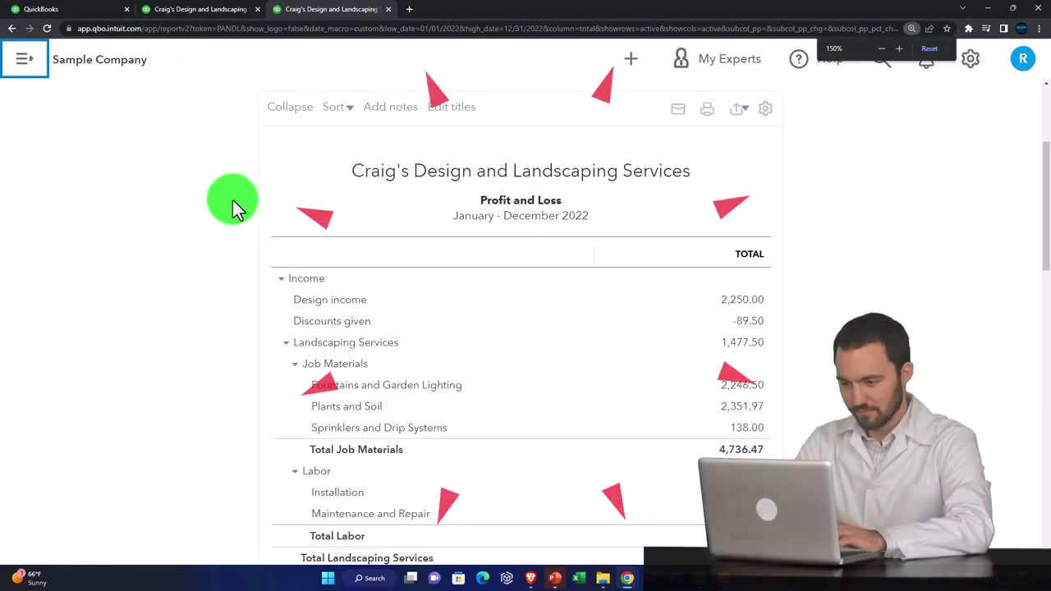
{"action": "left_click", "coordinate": [189, 16]}
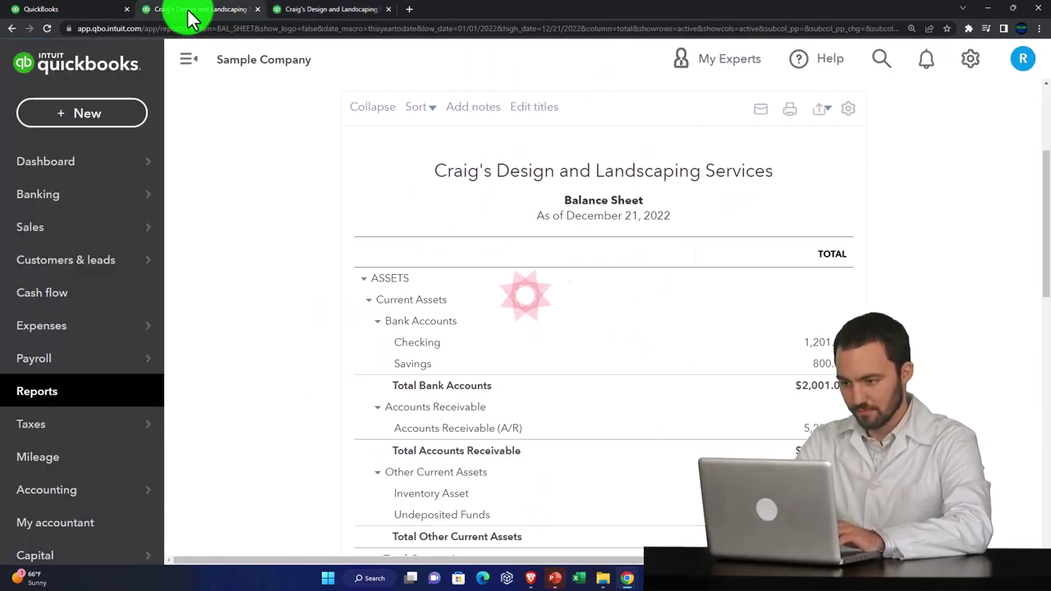
{"action": "left_click", "coordinate": [184, 66]}
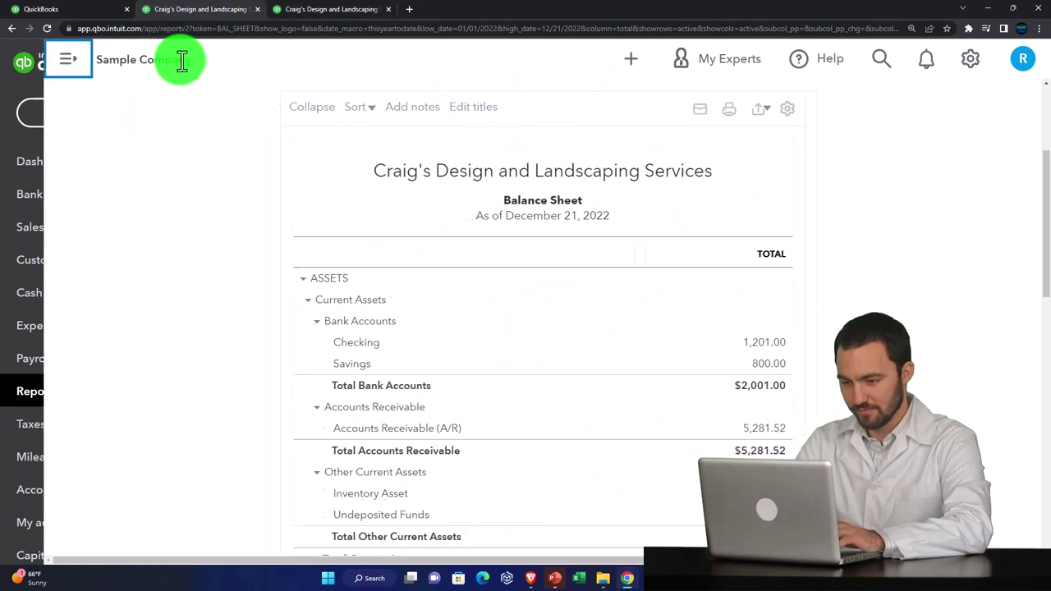
Set the Balance Sheet report period to 01/01/2022 through 12/31/2022 and run the report
{"action": "scroll", "coordinate": [201, 215], "scroll_direction": "up", "scroll_amount": 2}
{"action": "scroll", "coordinate": [205, 226], "scroll_direction": "up", "scroll_amount": 1}
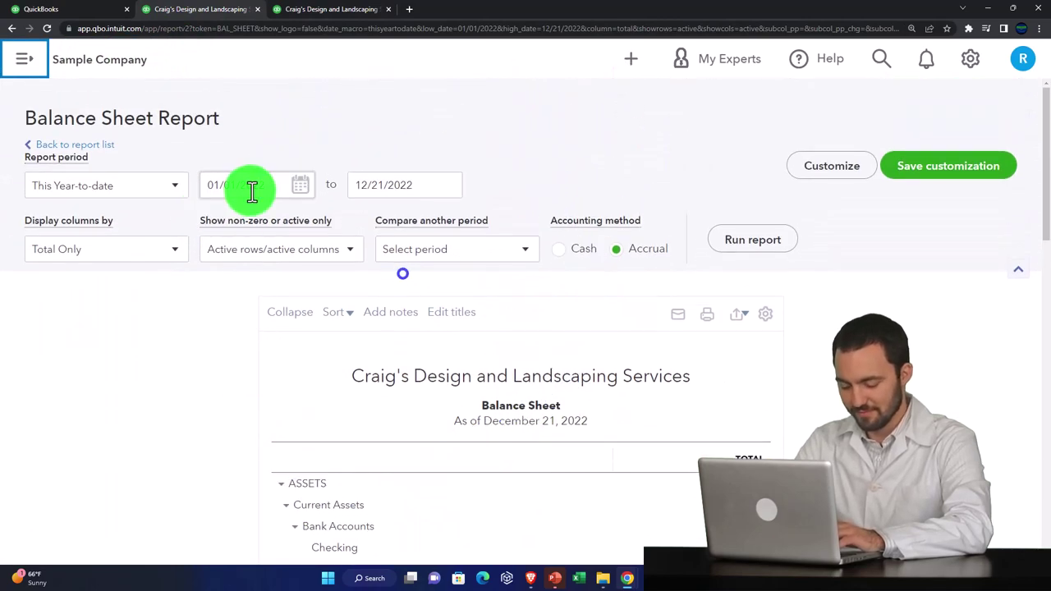
{"action": "left_click_drag", "start_coordinate": [259, 183], "coordinate": [210, 182]}
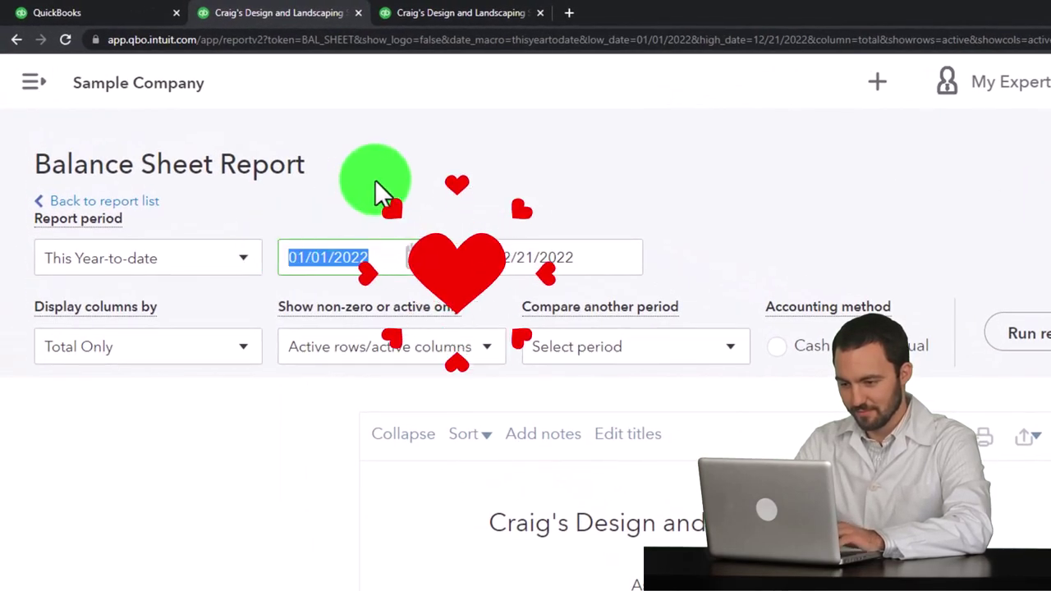
{"action": "type", "text": "01/01/2022"}
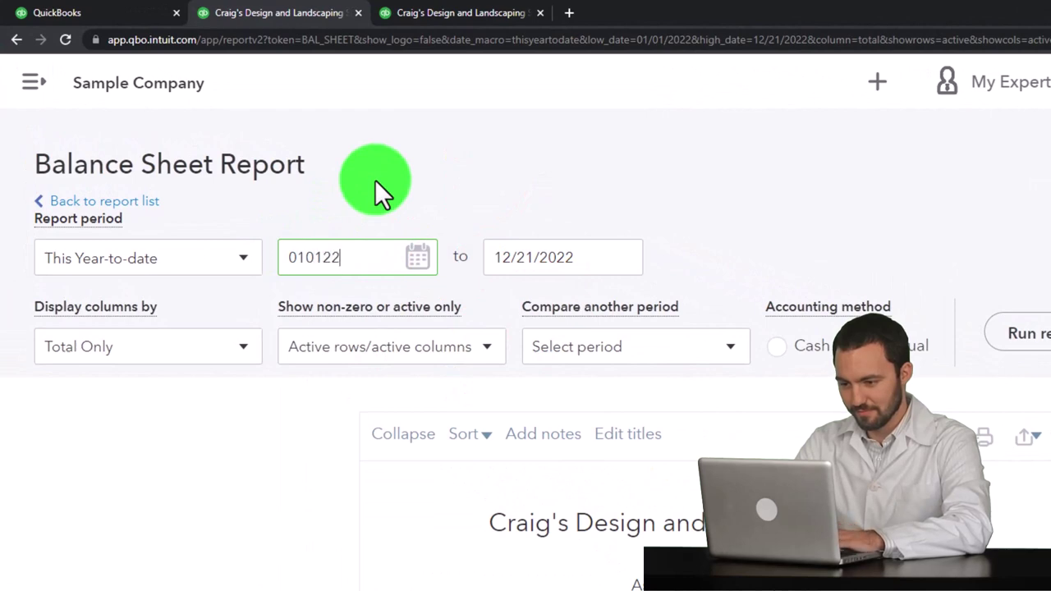
{"action": "key", "text": "Tab"}
{"action": "type", "text": "12/31/2022"}
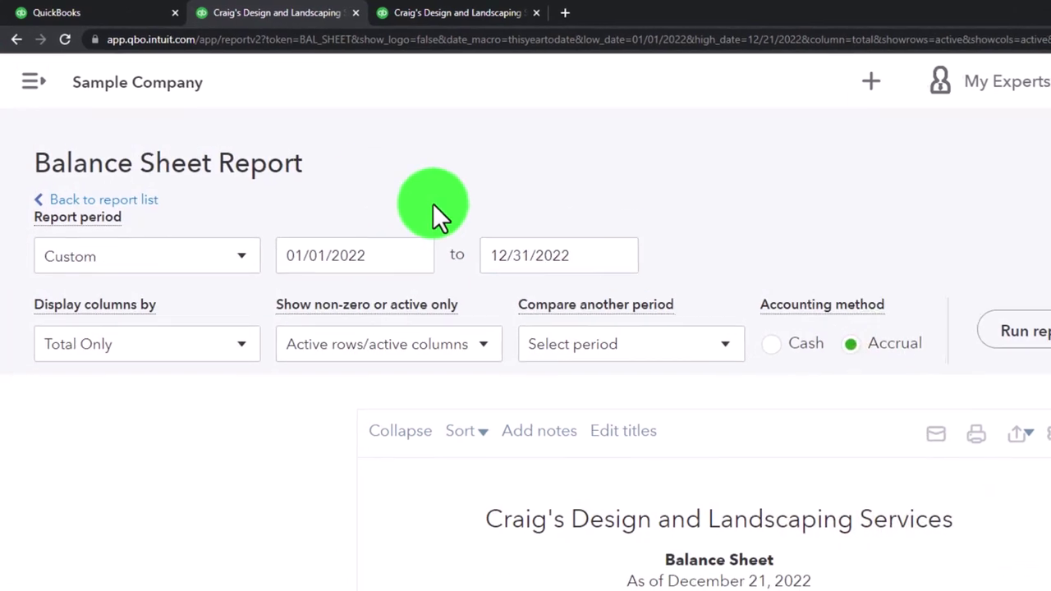
{"action": "left_click", "coordinate": [812, 264]}
{"action": "scroll", "coordinate": [788, 263], "scroll_direction": "down", "scroll_amount": 3}
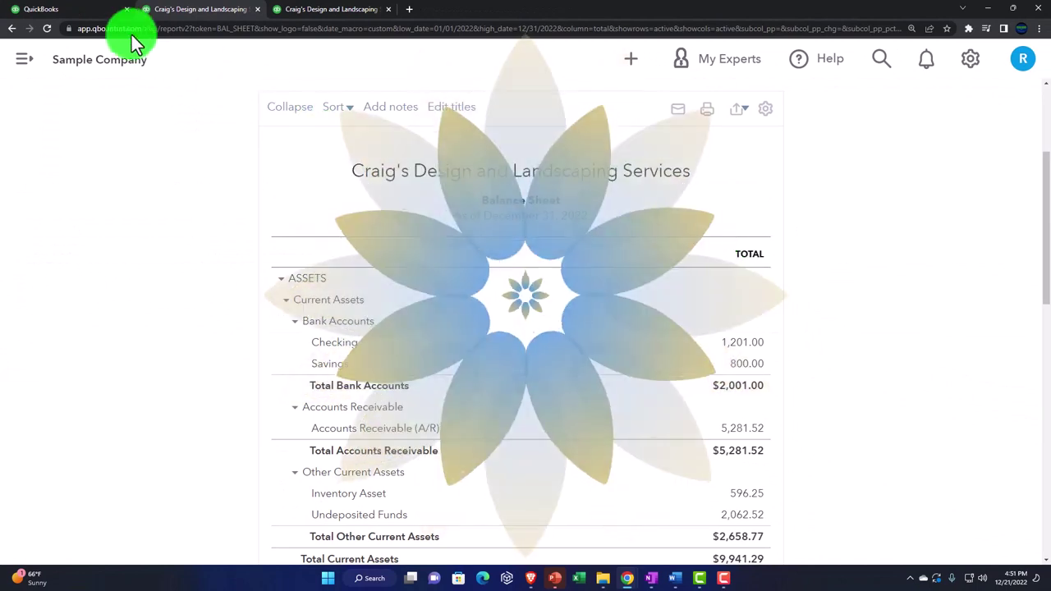
Switch to the browser tab with the QuickBooks home page
{"action": "left_click", "coordinate": [103, 10]}
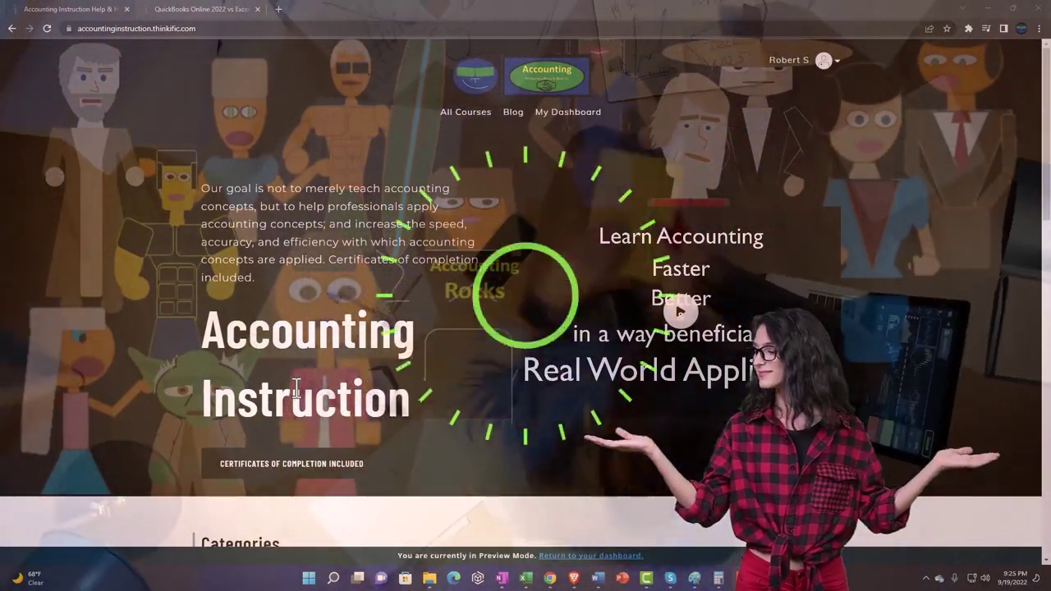
Browse the course categories on the Accounting Instruction site and the lesson sections of its QuickBooks Online 2022 course
{"action": "scroll", "coordinate": [143, 444], "scroll_direction": "down", "scroll_amount": 2}
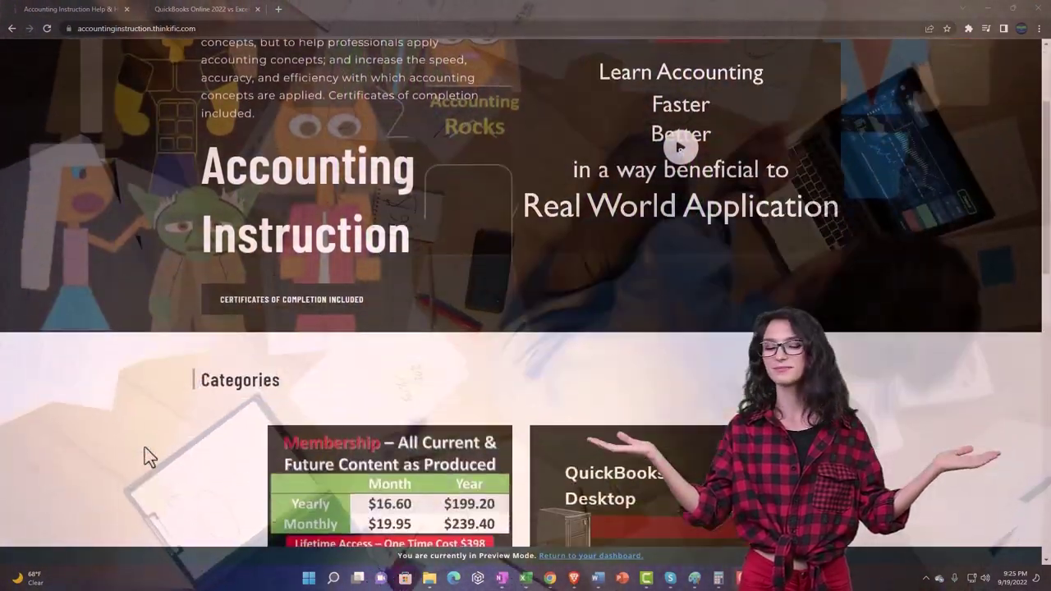
{"action": "scroll", "coordinate": [145, 448], "scroll_direction": "down", "scroll_amount": 5}
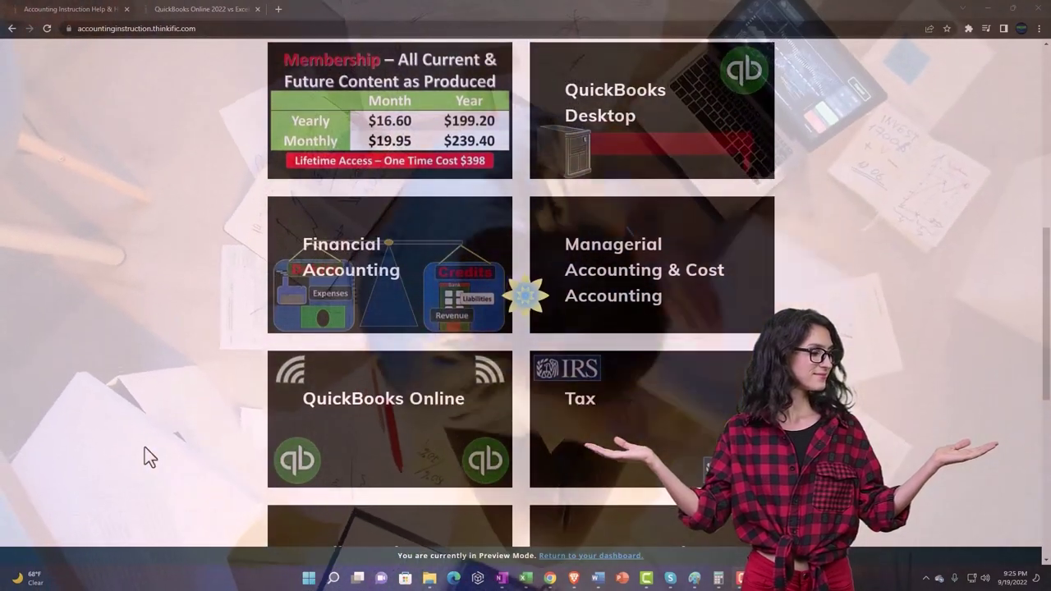
{"action": "scroll", "coordinate": [145, 449], "scroll_direction": "down", "scroll_amount": 6}
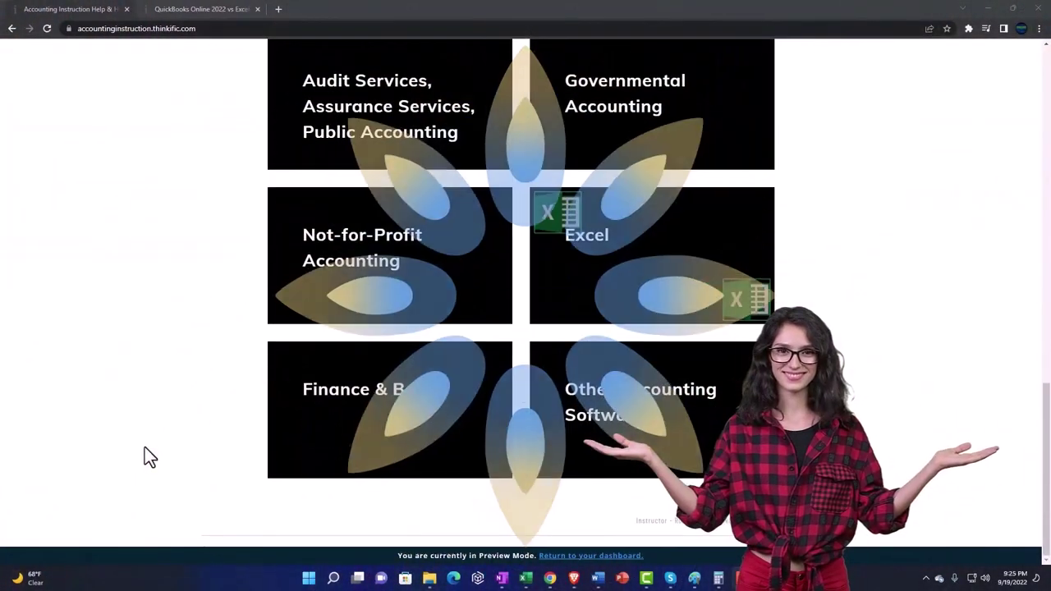
{"action": "left_click", "coordinate": [188, 9]}
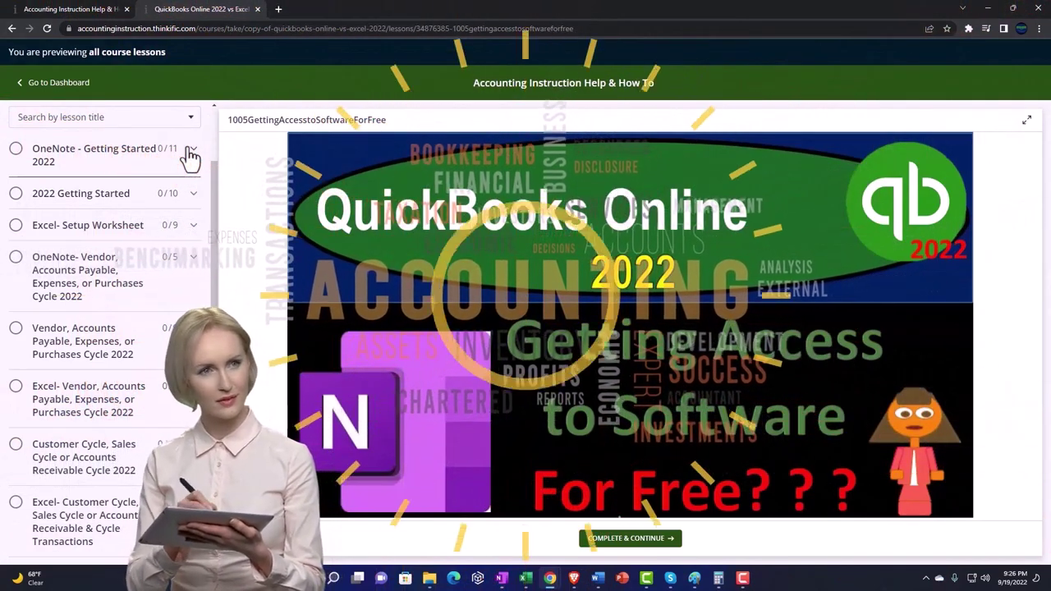
{"action": "left_click", "coordinate": [190, 152]}
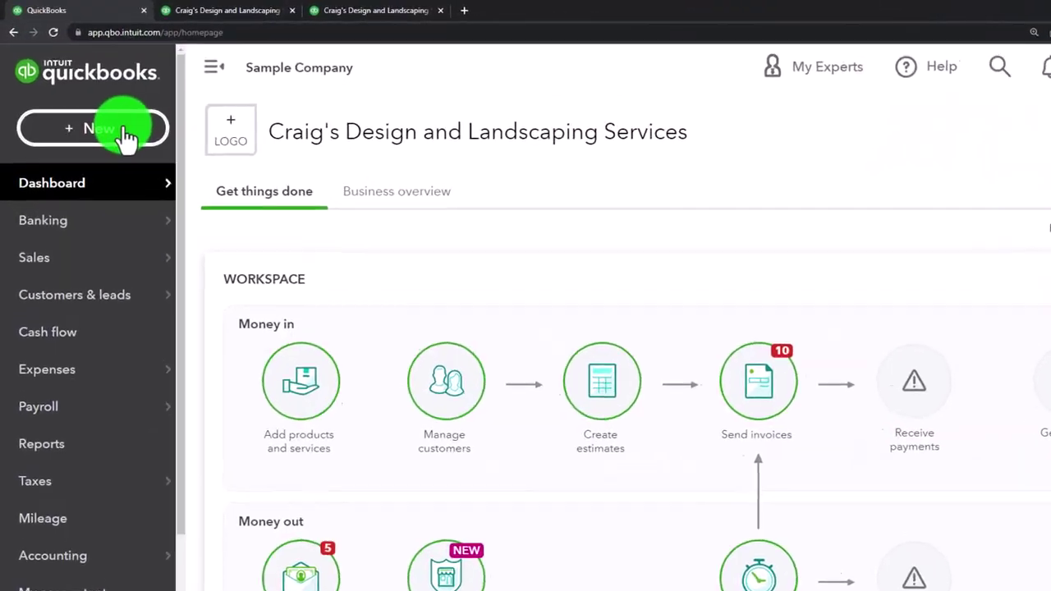
Start a new expense for payee AAA paid from the Checking account
{"action": "left_click", "coordinate": [126, 137]}
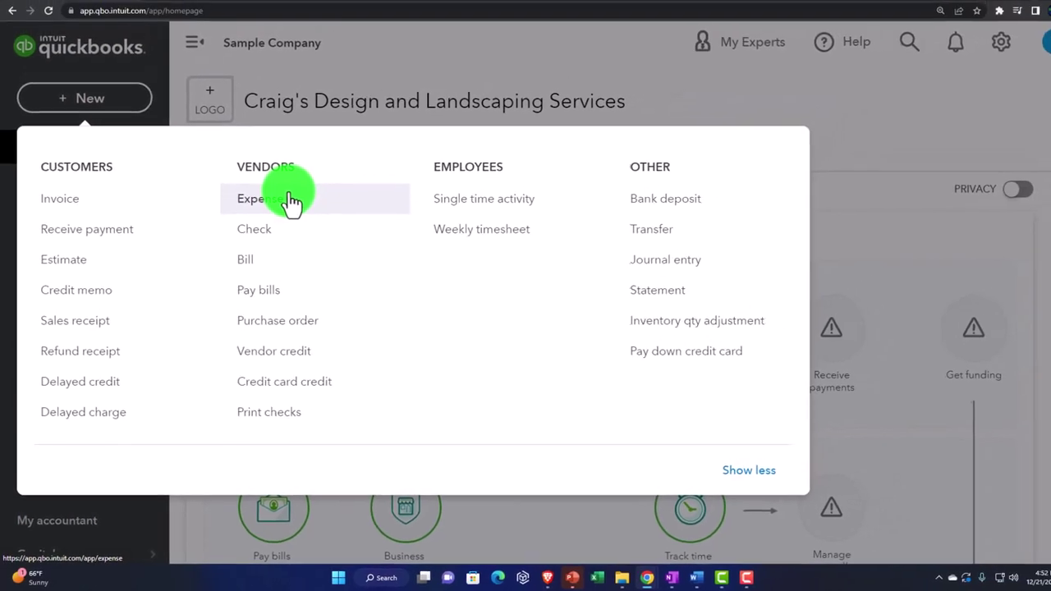
{"action": "left_click", "coordinate": [681, 125]}
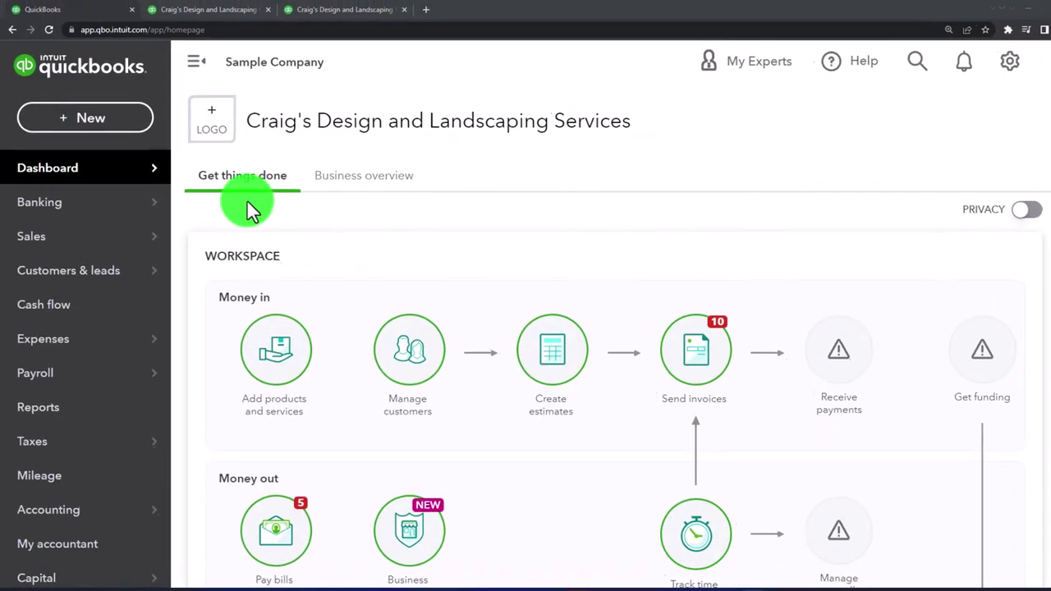
{"action": "left_click", "coordinate": [131, 170]}
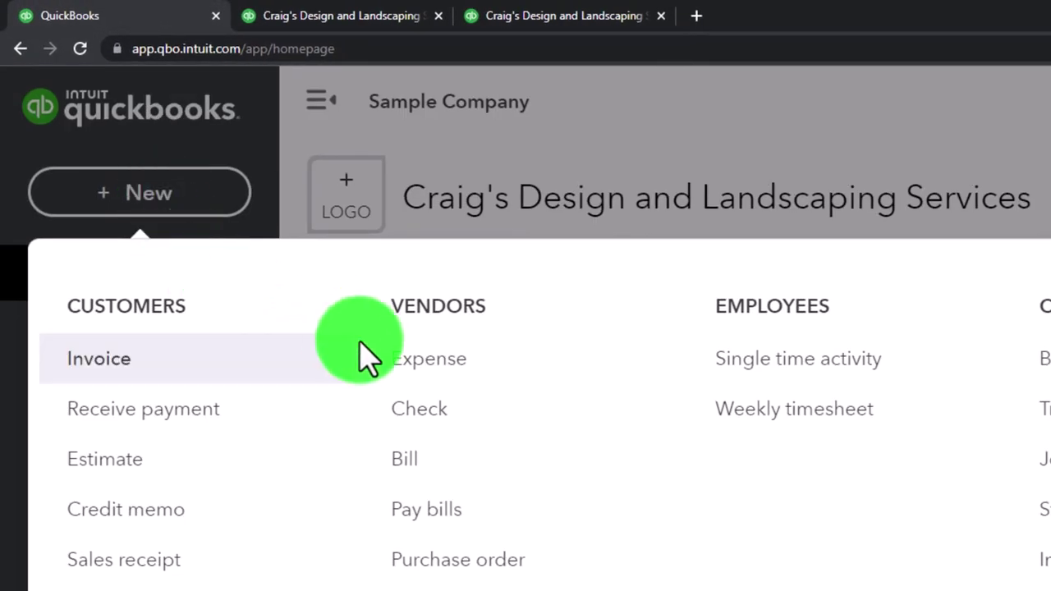
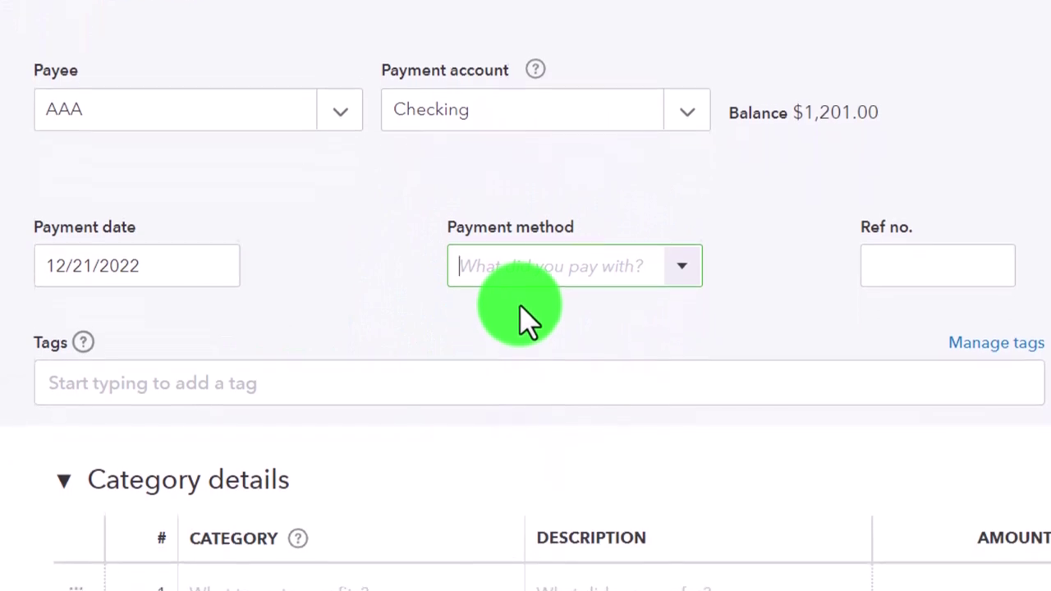
Set the expense's payment method to Cash and leave the tags empty
{"action": "left_click", "coordinate": [680, 322]}
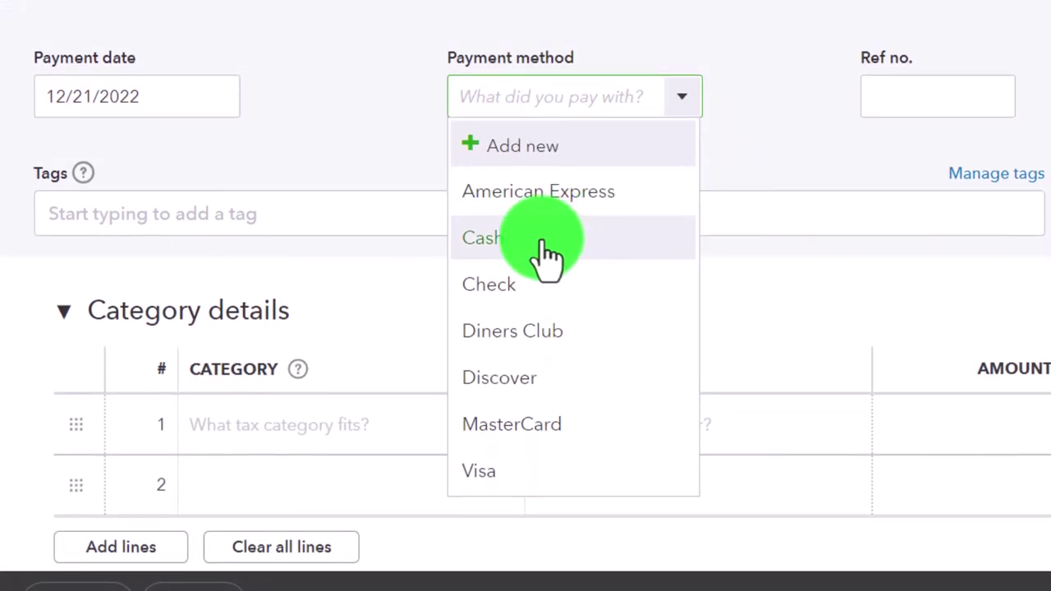
{"action": "left_click", "coordinate": [546, 241]}
{"action": "left_click", "coordinate": [543, 247]}
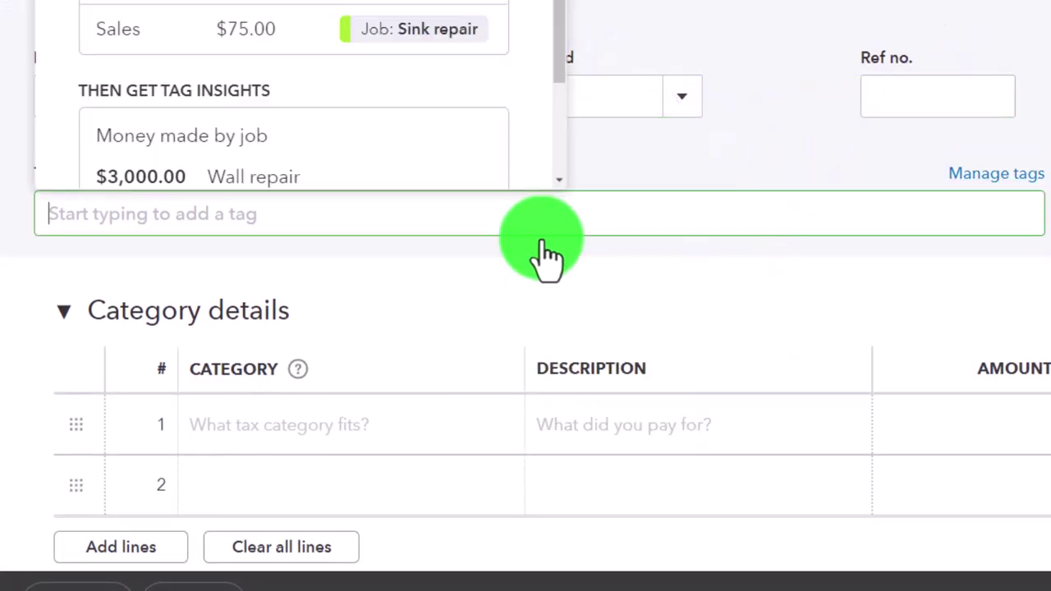
{"action": "key", "text": "Tab"}
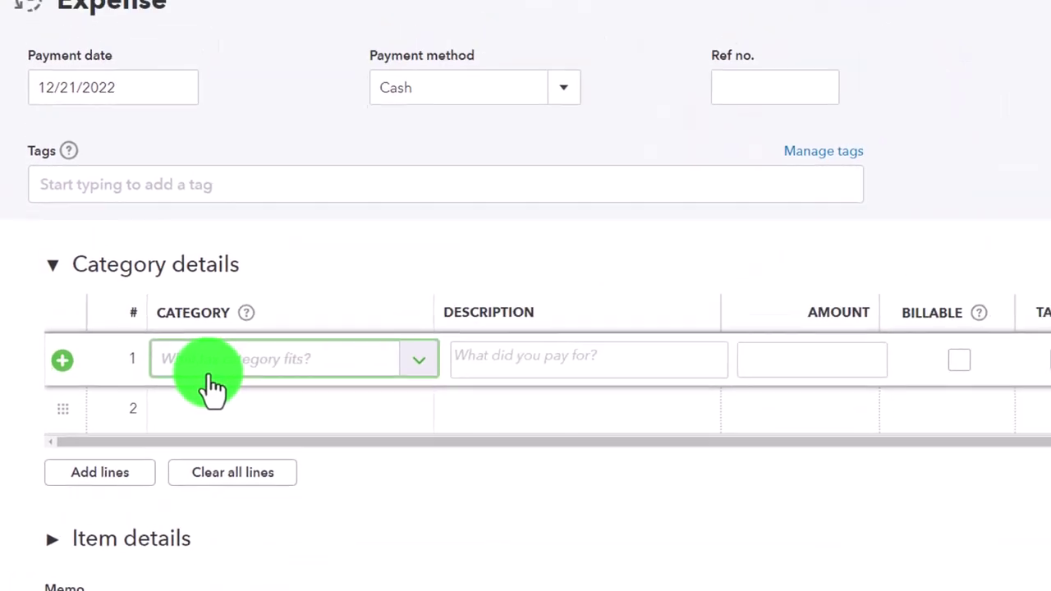
Create a category account named Test for the first expense line, with account type Expenses and detail type Other Business Expenses
{"action": "left_click", "coordinate": [210, 375]}
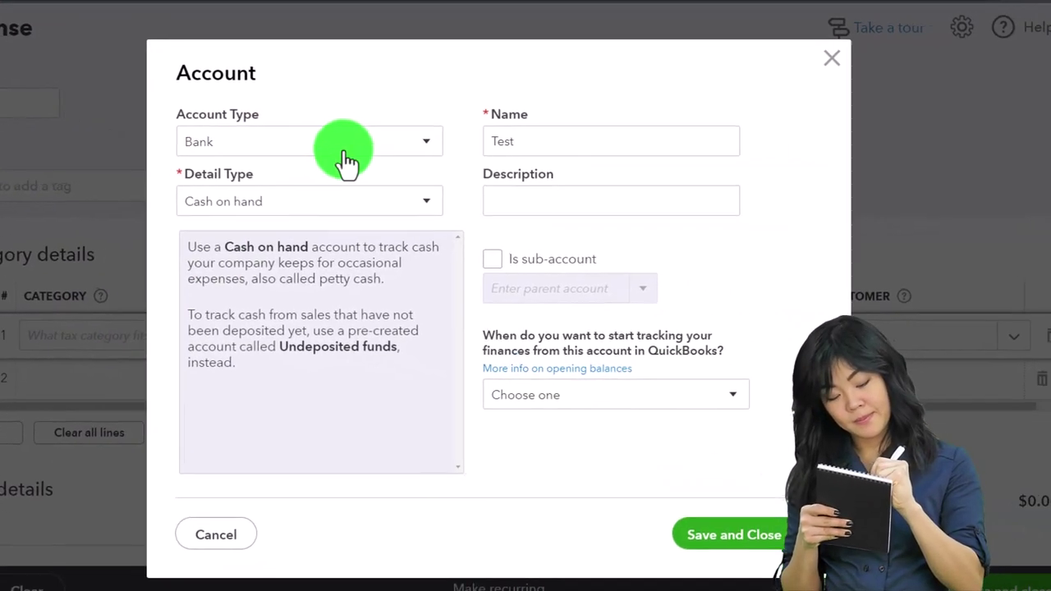
{"action": "left_click", "coordinate": [320, 141]}
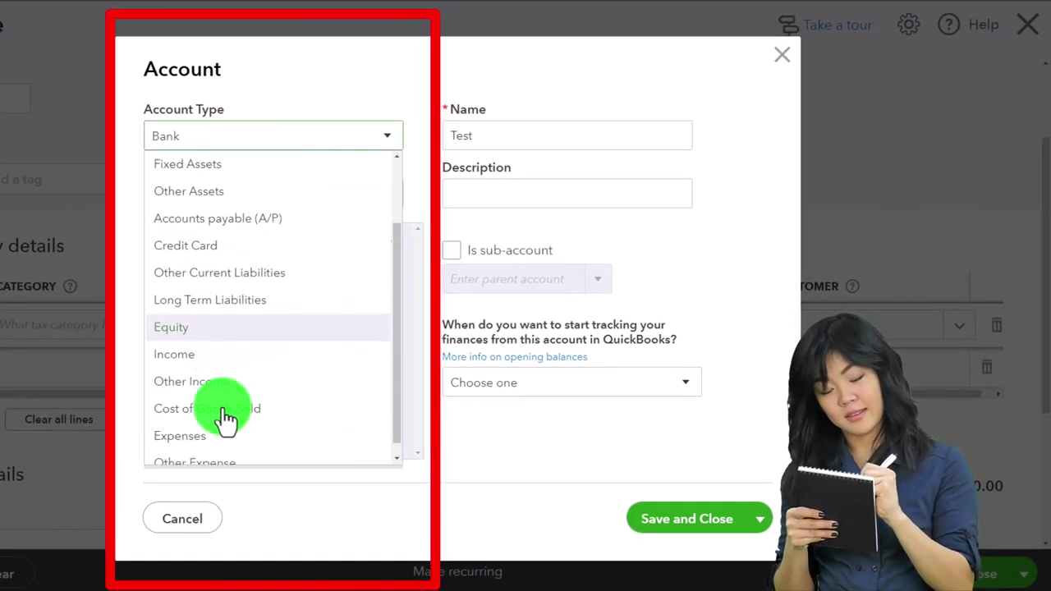
{"action": "left_click", "coordinate": [218, 425]}
{"action": "left_click", "coordinate": [345, 192]}
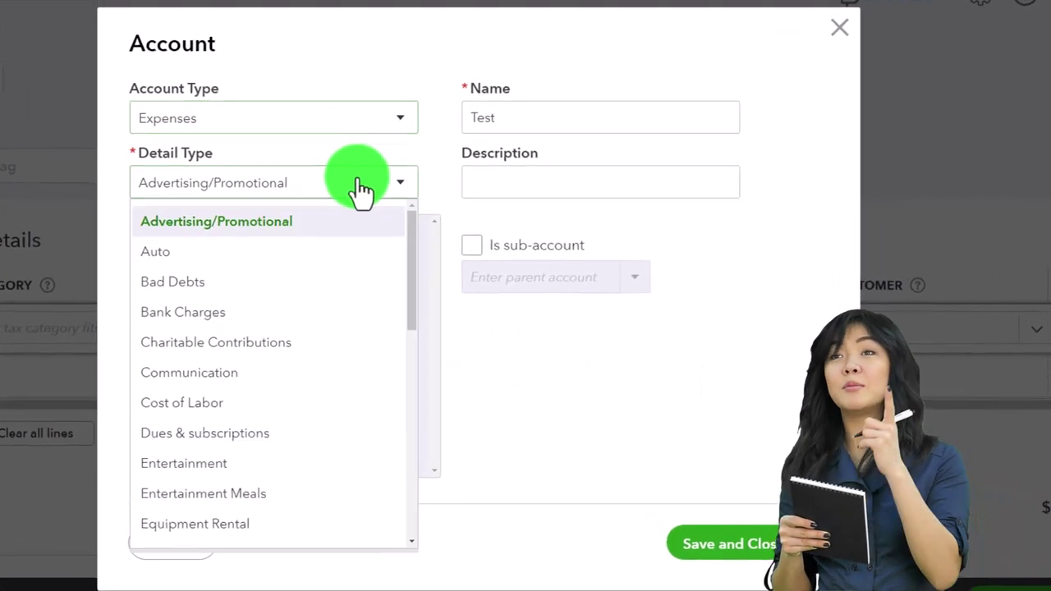
{"action": "scroll", "coordinate": [295, 345], "scroll_direction": "down", "scroll_amount": 2}
{"action": "scroll", "coordinate": [297, 358], "scroll_direction": "down", "scroll_amount": 3}
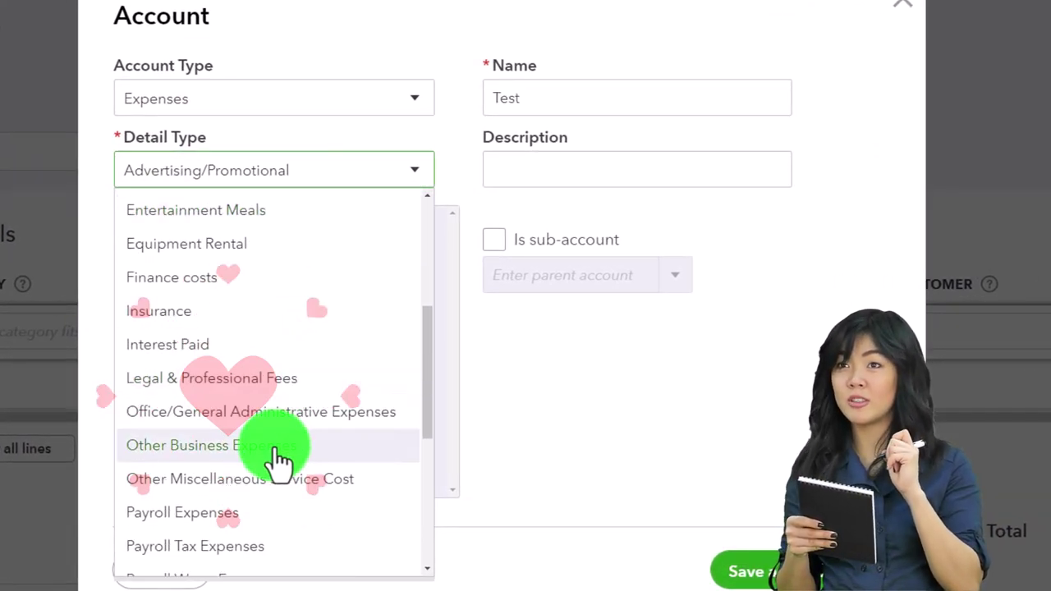
{"action": "left_click", "coordinate": [276, 458]}
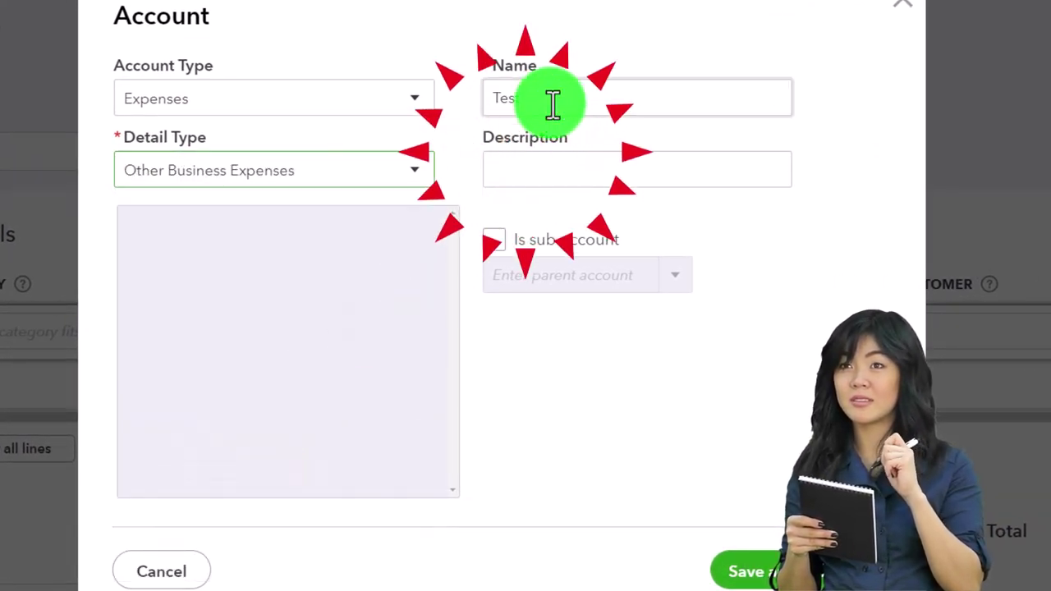
{"action": "left_click", "coordinate": [738, 560]}
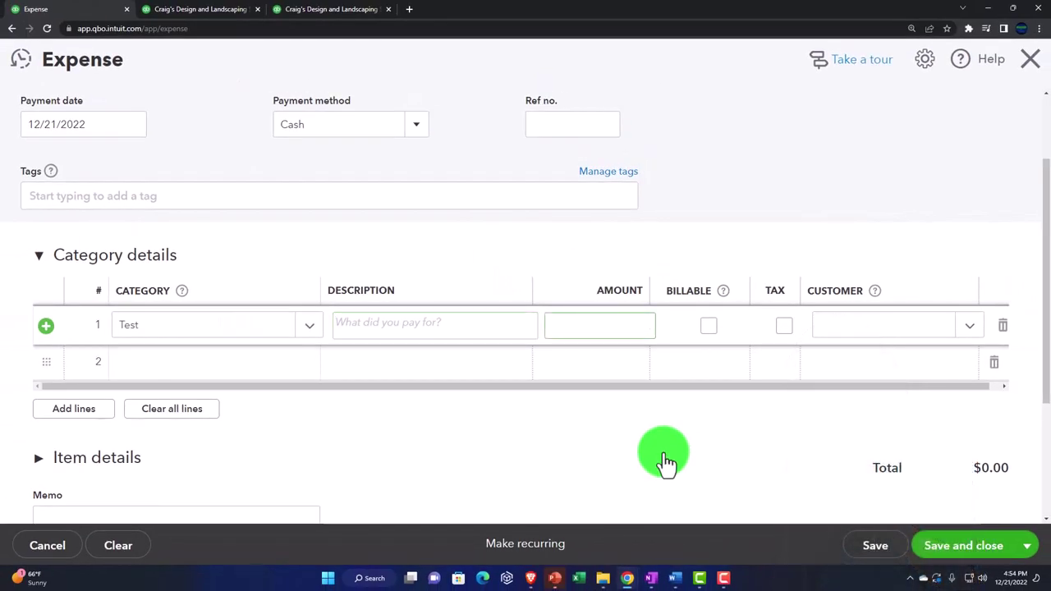
Enter the description Test and amount 350.00 on the first category line, and save and close the expense
{"action": "left_click", "coordinate": [436, 328]}
{"action": "type", "text": "Test"}
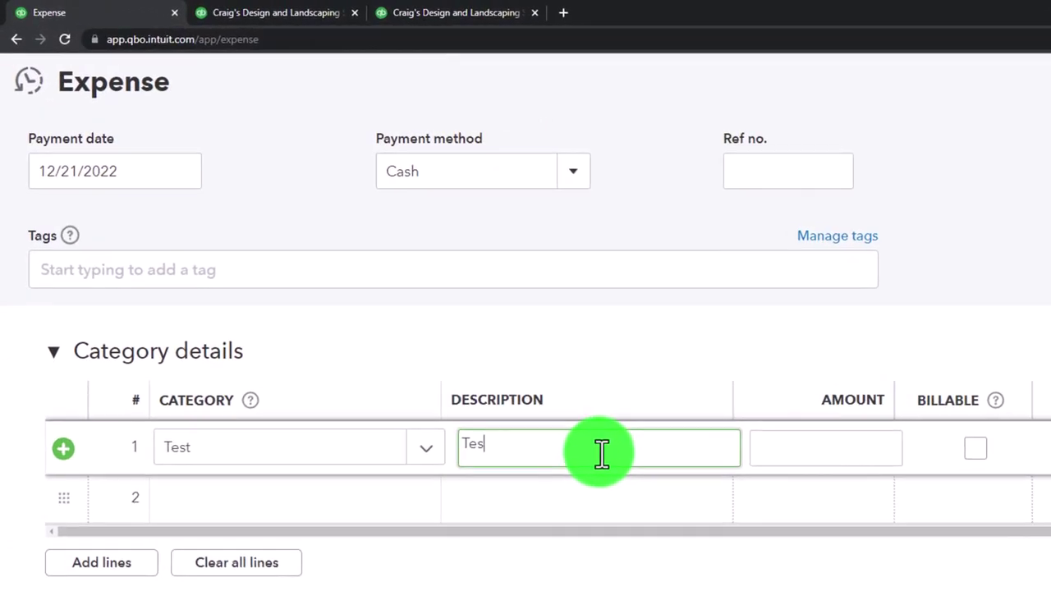
{"action": "key", "text": "Tab"}
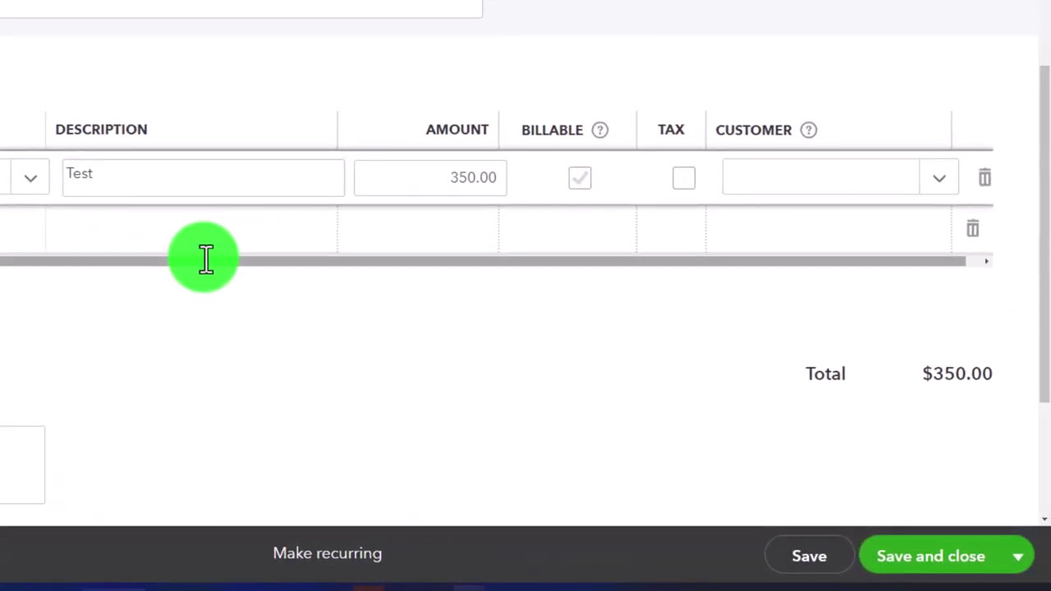
{"action": "scroll", "coordinate": [210, 259], "scroll_direction": "down", "scroll_amount": 3}
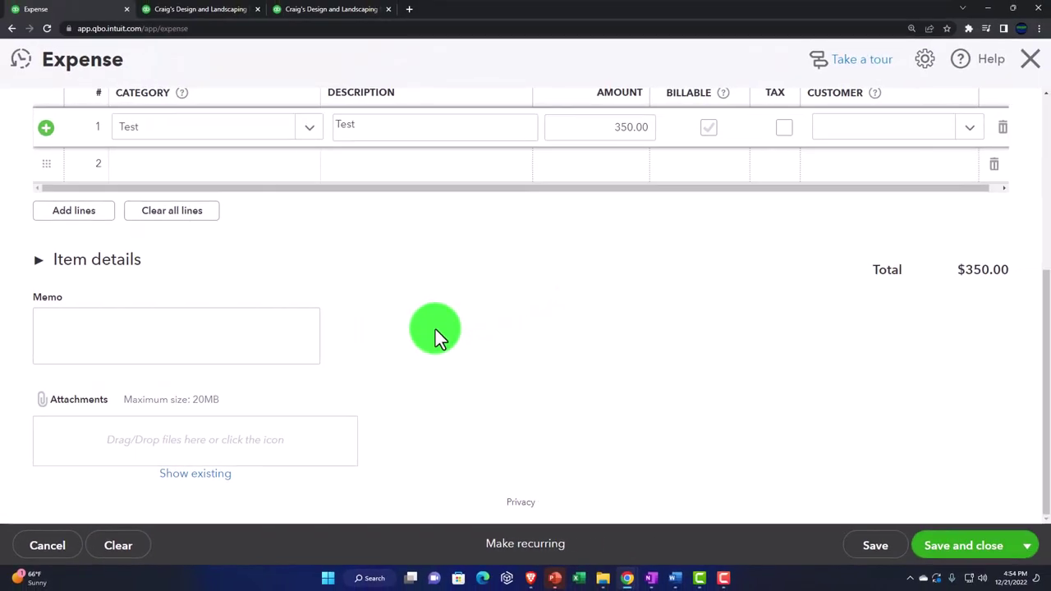
{"action": "scroll", "coordinate": [435, 330], "scroll_direction": "up", "scroll_amount": 3}
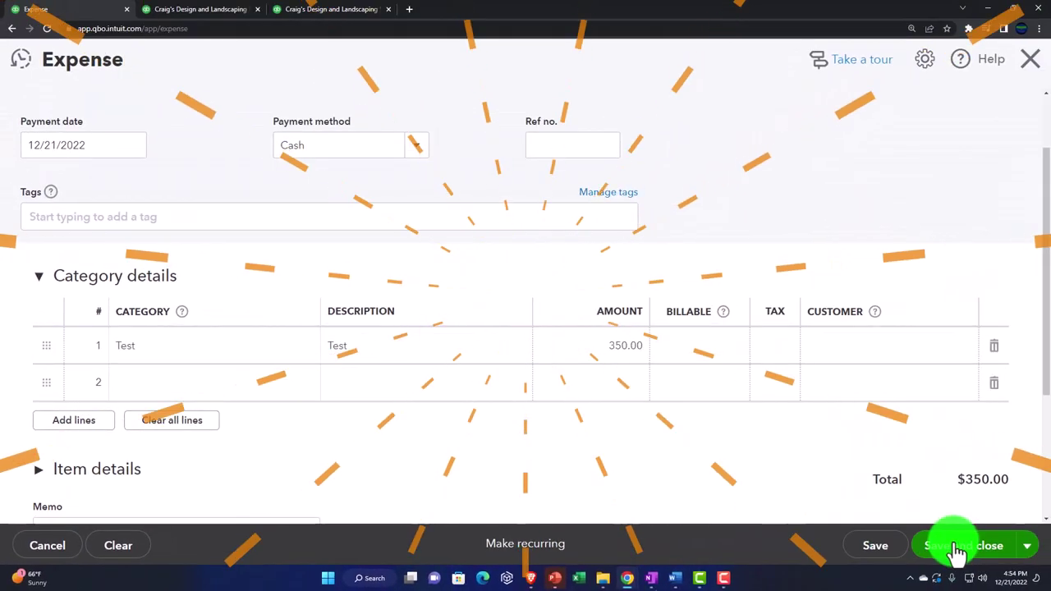
{"action": "left_click", "coordinate": [957, 546]}
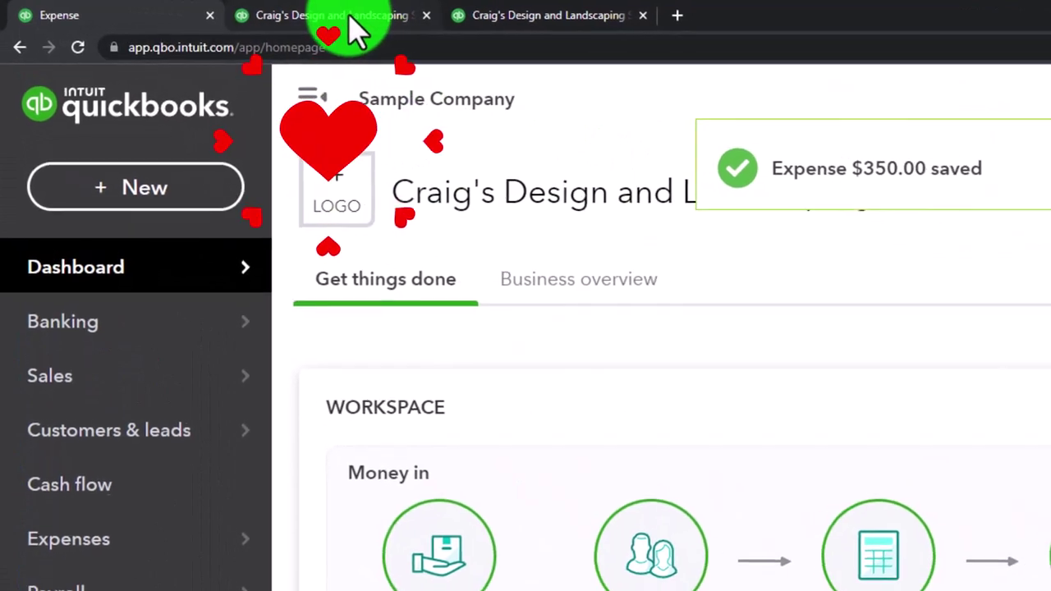
Switch to the Balance Sheet tab and rerun the report to include the saved expense
{"action": "left_click", "coordinate": [356, 25]}
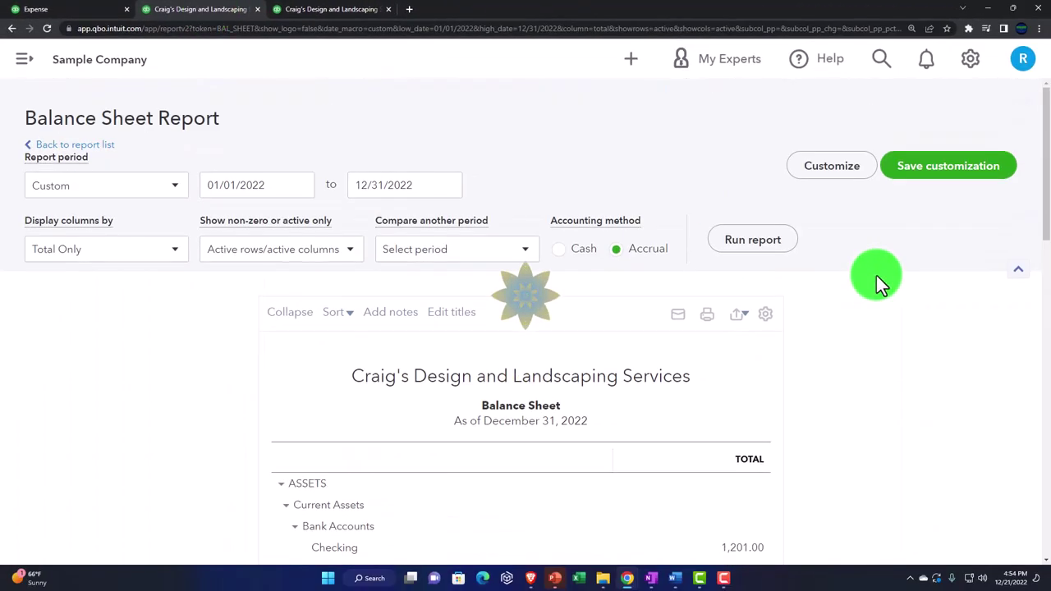
{"action": "scroll", "coordinate": [767, 255], "scroll_direction": "down", "scroll_amount": 3}
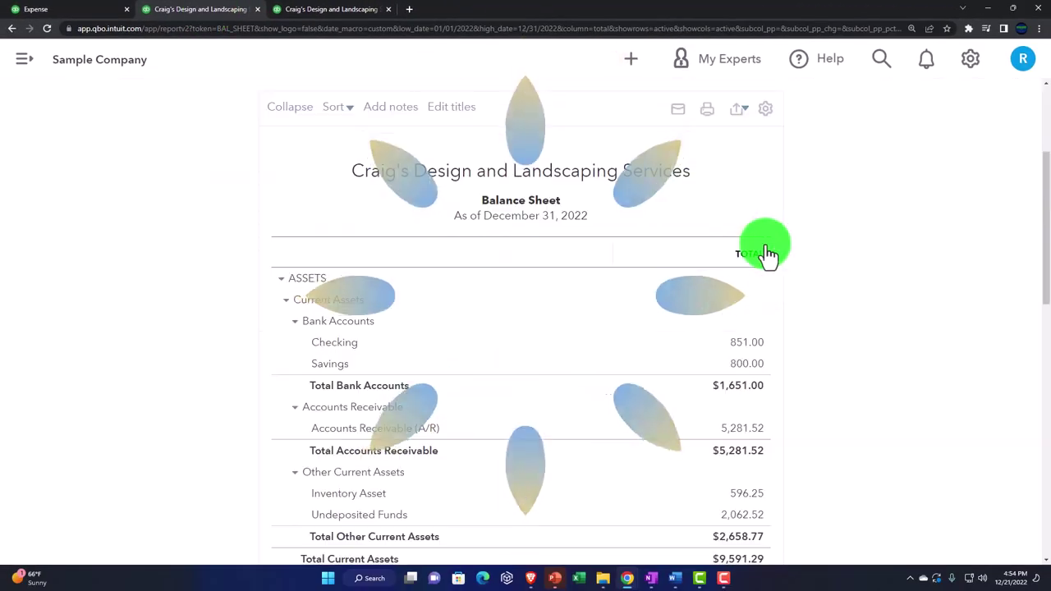
{"action": "scroll", "coordinate": [719, 284], "scroll_direction": "down", "scroll_amount": 1}
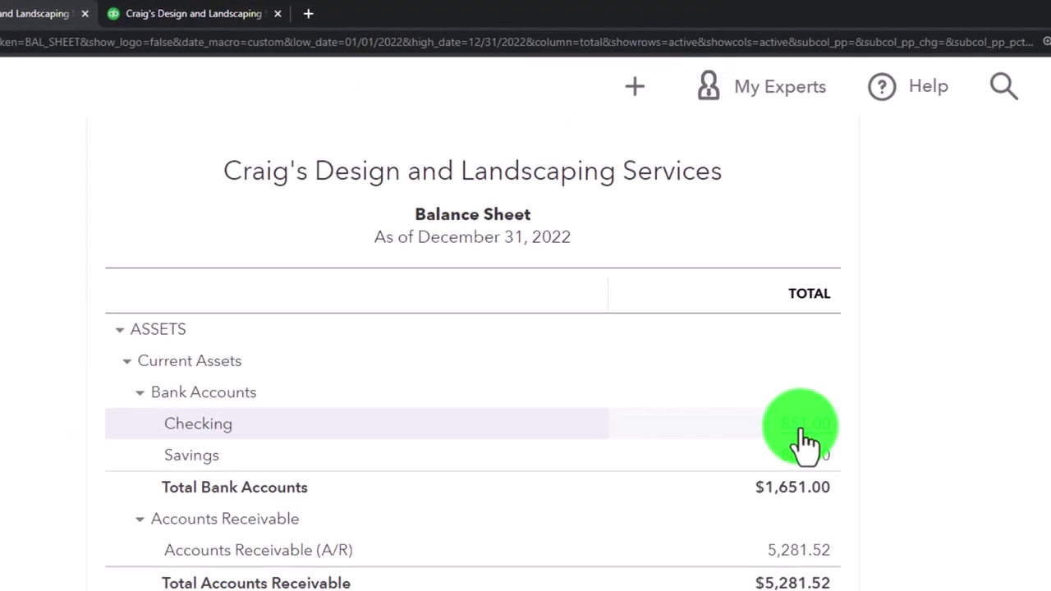
Open the transaction detail behind the Checking balance, examine the AAA expense entry, and return to the Balance Sheet
{"action": "left_click", "coordinate": [798, 427]}
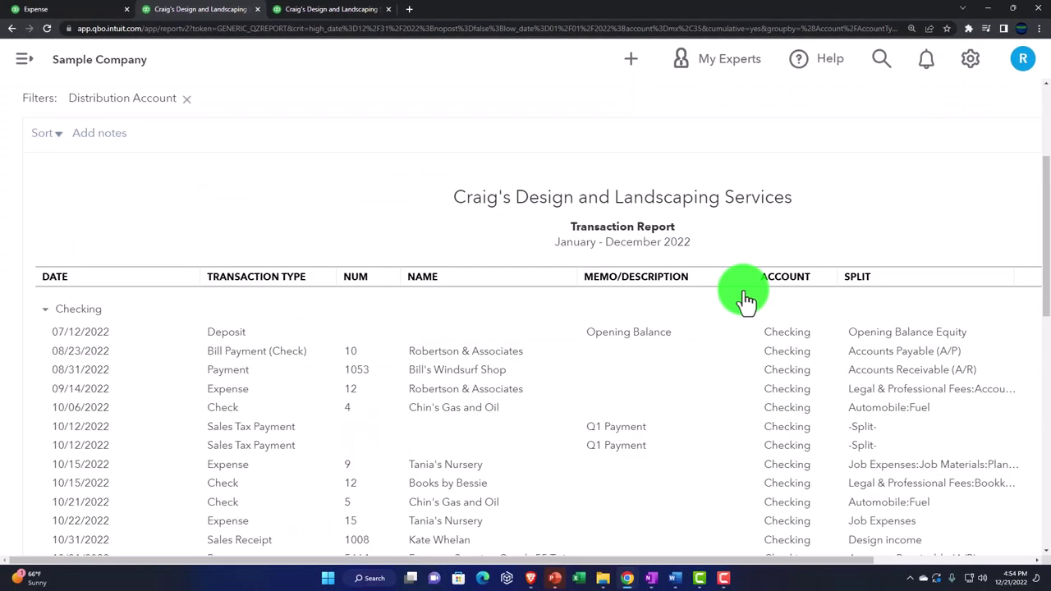
{"action": "scroll", "coordinate": [743, 291], "scroll_direction": "down", "scroll_amount": 3}
{"action": "scroll", "coordinate": [742, 293], "scroll_direction": "up", "scroll_amount": 3}
{"action": "key", "text": "ctrl+plus"}
{"action": "scroll", "coordinate": [406, 375], "scroll_direction": "down", "scroll_amount": 1}
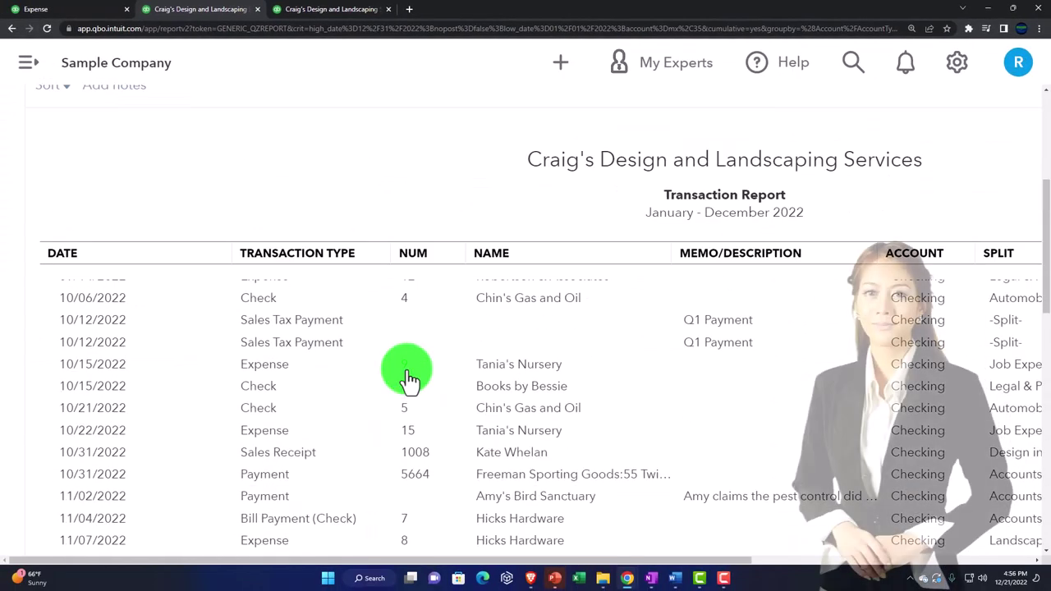
{"action": "scroll", "coordinate": [160, 404], "scroll_direction": "down", "scroll_amount": 10}
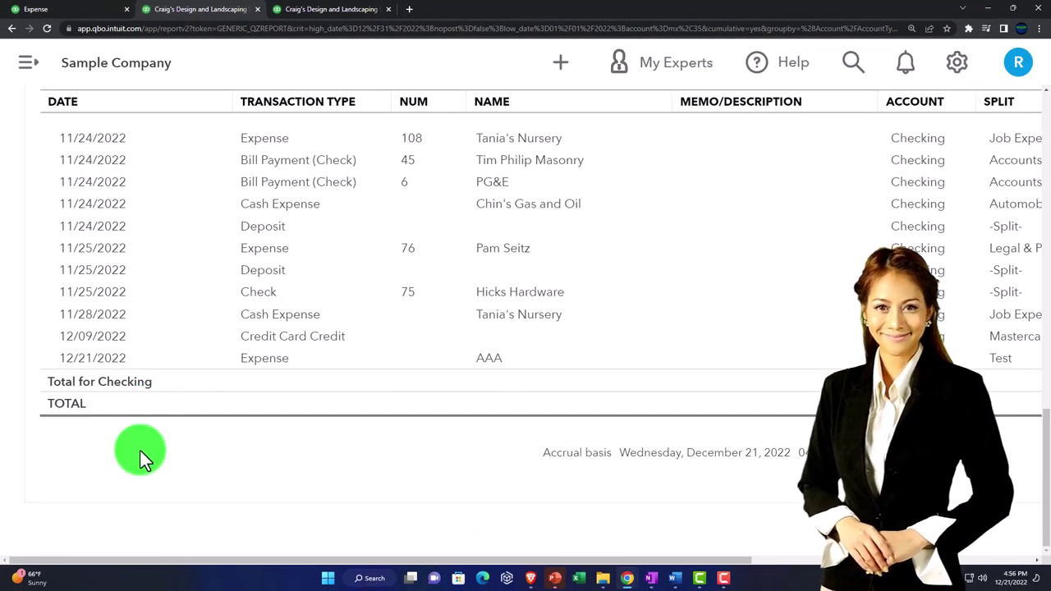
{"action": "key", "text": "ctrl+minus"}
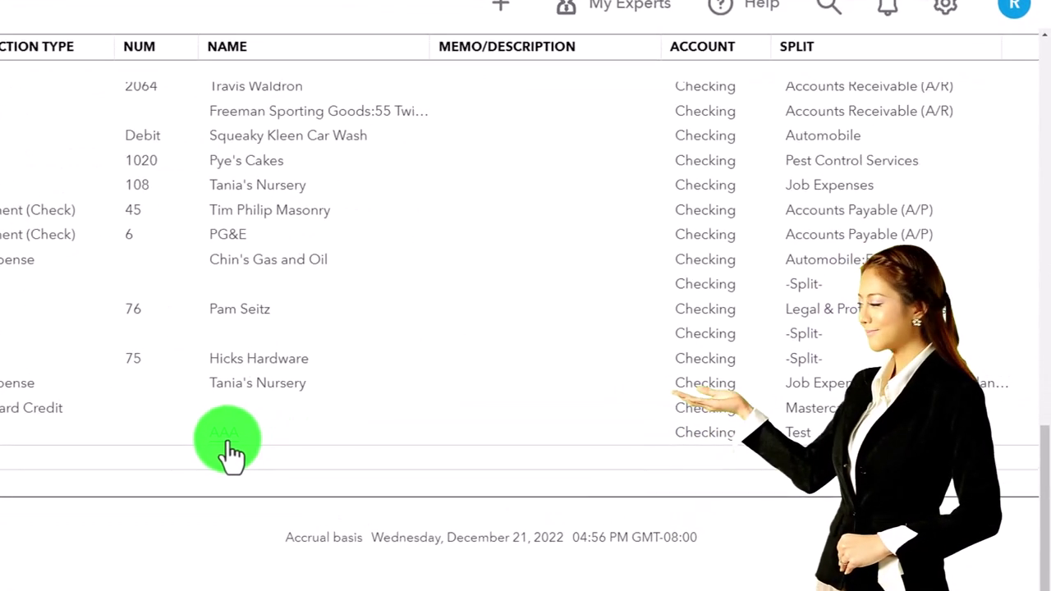
{"action": "key", "text": "ctrl+minus"}
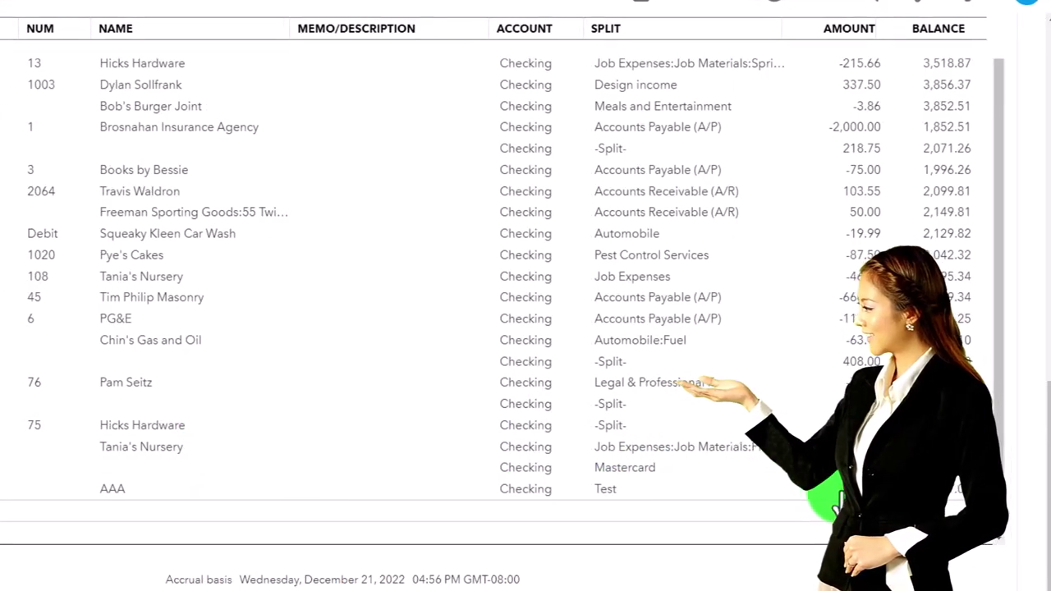
{"action": "scroll", "coordinate": [29, 485], "scroll_direction": "up", "scroll_amount": 15}
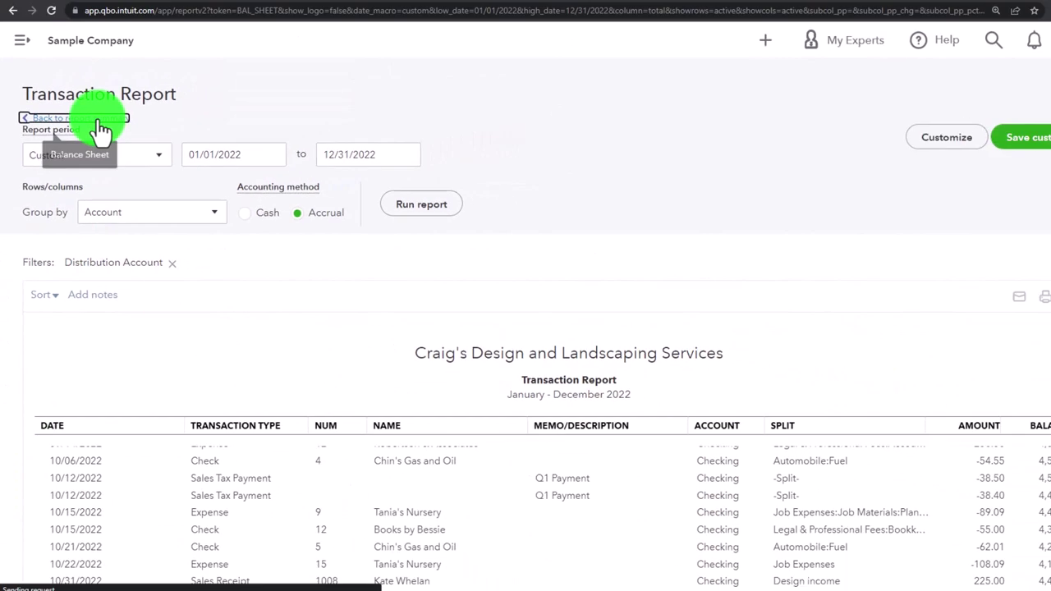
{"action": "key", "text": "ctrl+shift+Tab"}
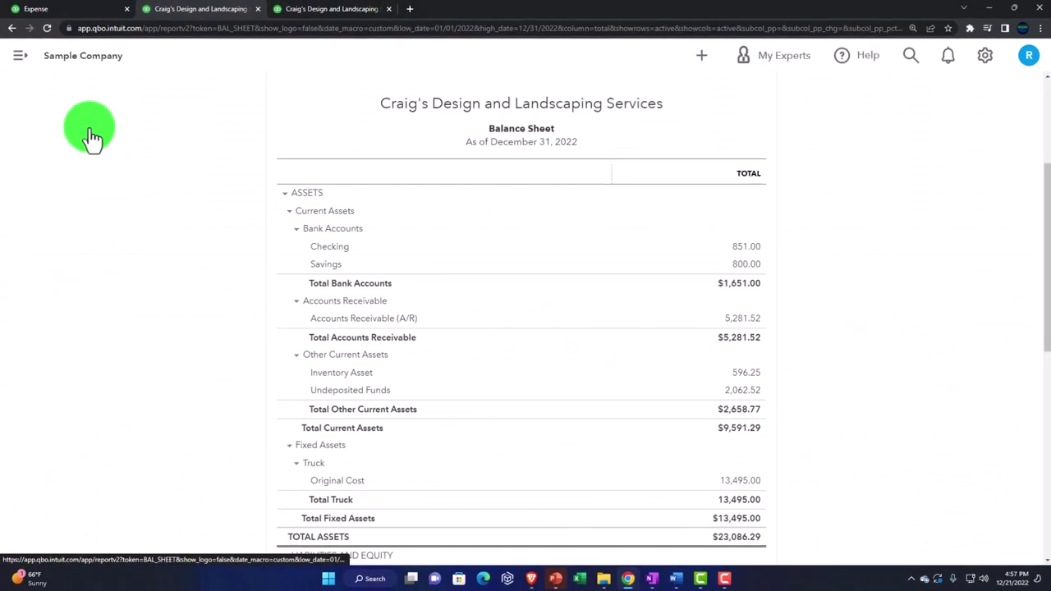
Switch to the Profit and Loss report and locate the Test expense line
{"action": "left_click", "coordinate": [316, 14]}
{"action": "scroll", "coordinate": [411, 298], "scroll_direction": "up", "scroll_amount": 15}
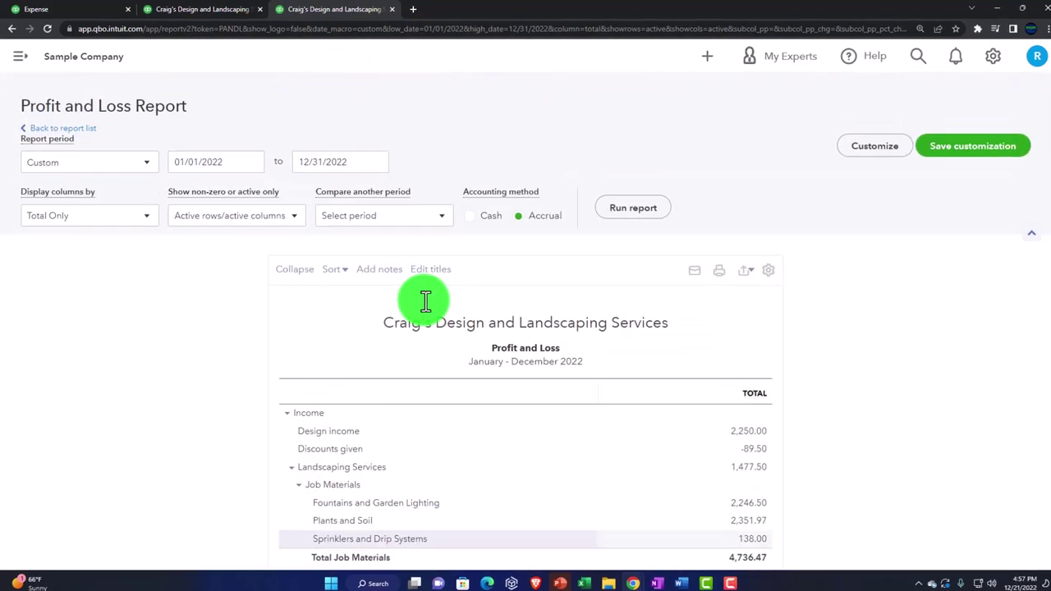
{"action": "scroll", "coordinate": [406, 359], "scroll_direction": "down", "scroll_amount": 3}
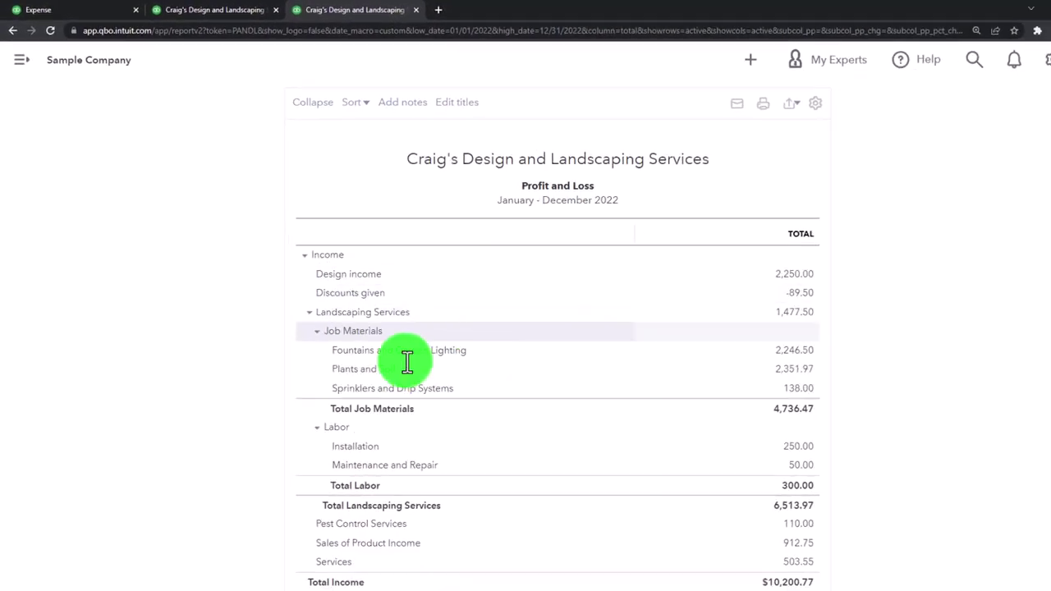
{"action": "key", "text": "ctrl+plus"}
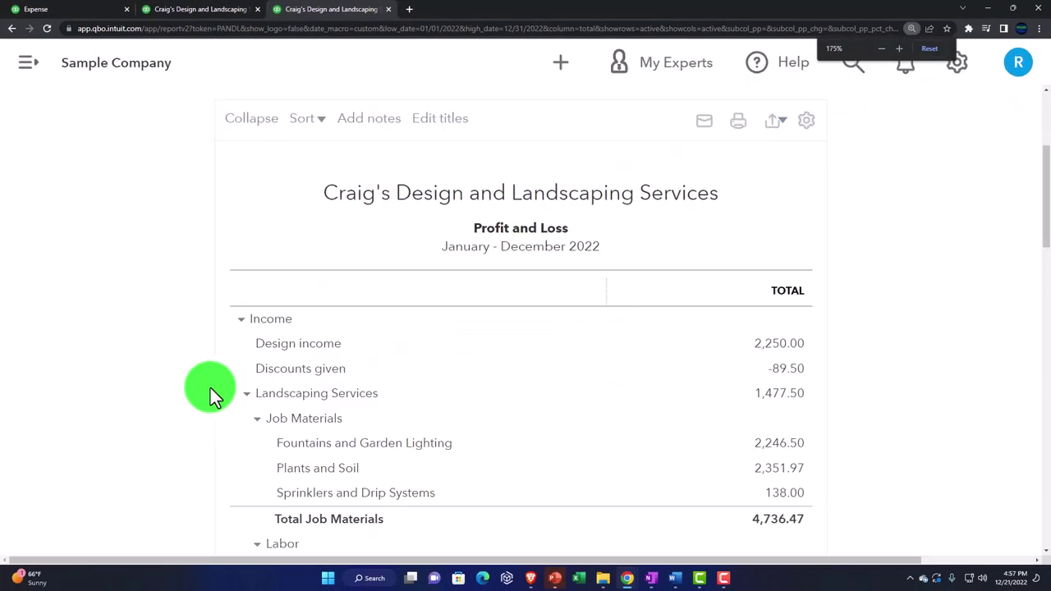
{"action": "scroll", "coordinate": [210, 388], "scroll_direction": "down", "scroll_amount": 8}
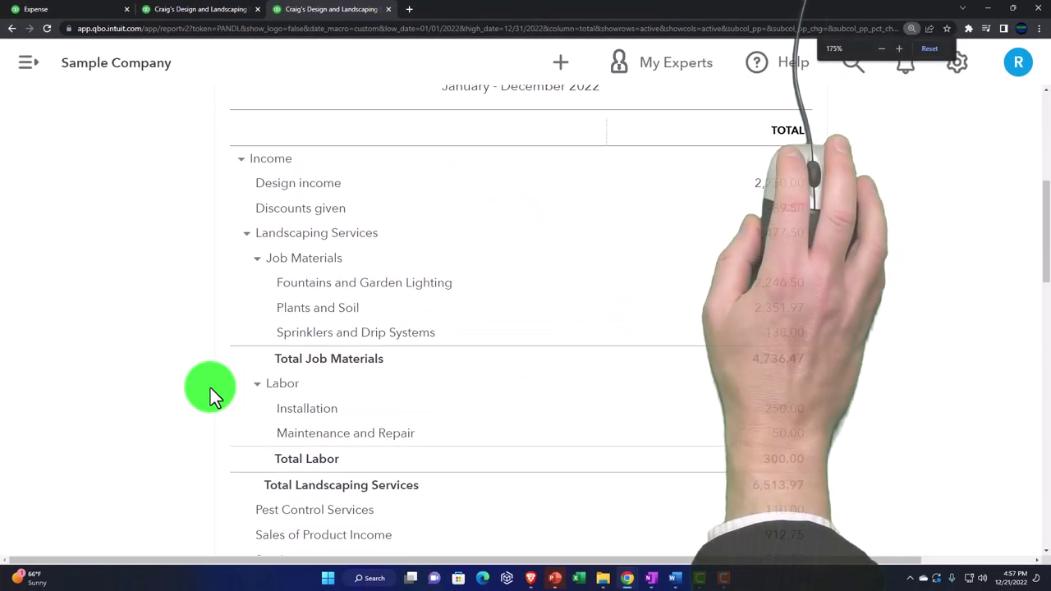
{"action": "scroll", "coordinate": [161, 408], "scroll_direction": "down", "scroll_amount": 7}
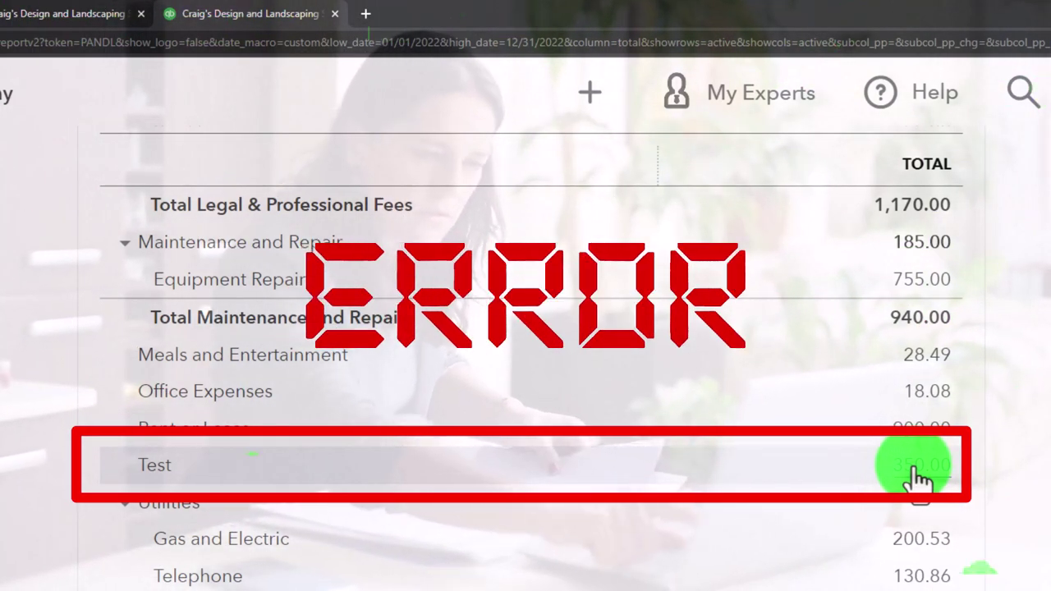
Open the transaction detail behind the Test amount, examine the AAA expense entry, and close the entry
{"action": "left_click", "coordinate": [916, 470]}
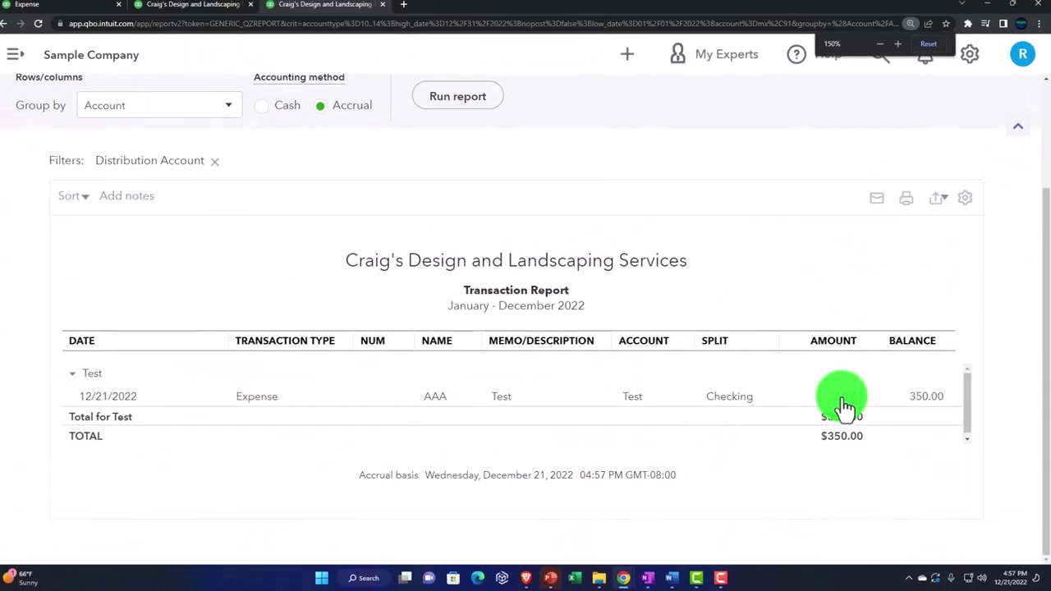
{"action": "left_click", "coordinate": [843, 398]}
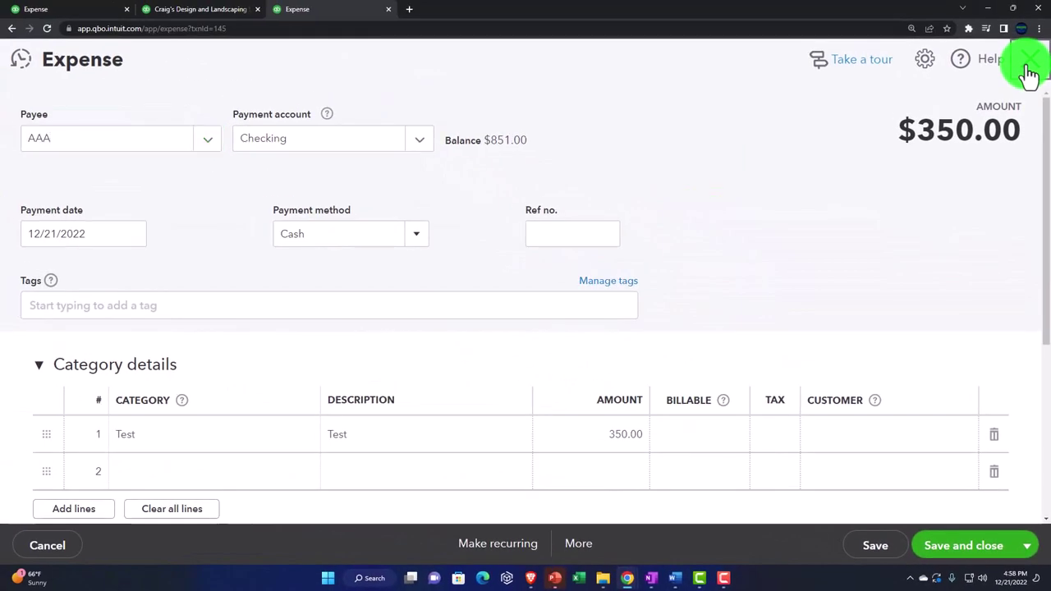
{"action": "left_click", "coordinate": [1030, 66]}
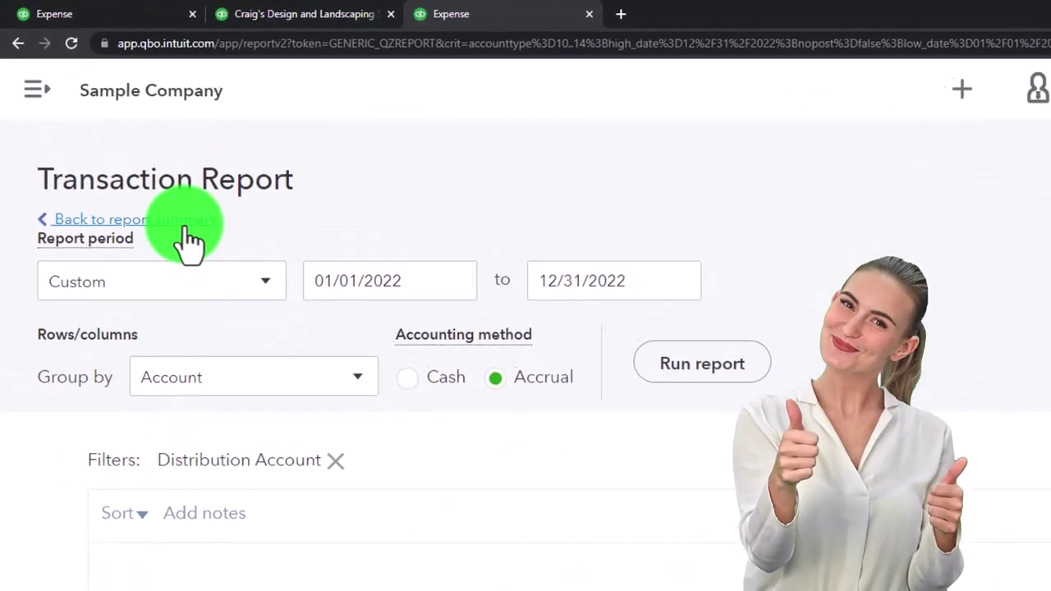
{"action": "scroll", "coordinate": [177, 323], "scroll_direction": "down", "scroll_amount": 3}
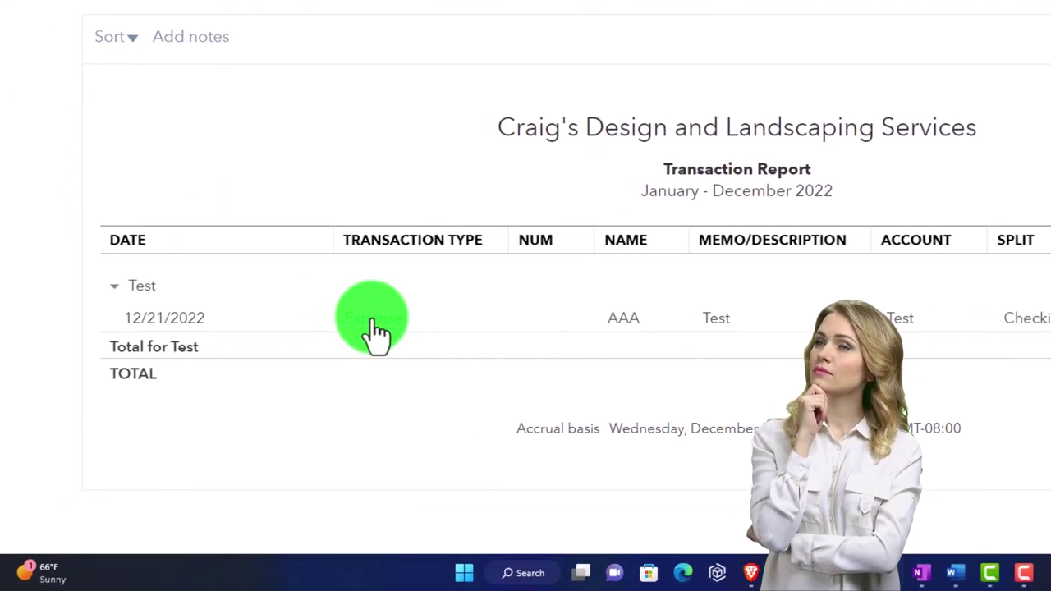
Reopen the AAA expense to view its additional actions such as Void and Delete, and return to the Profit and Loss report
{"action": "left_click", "coordinate": [373, 328]}
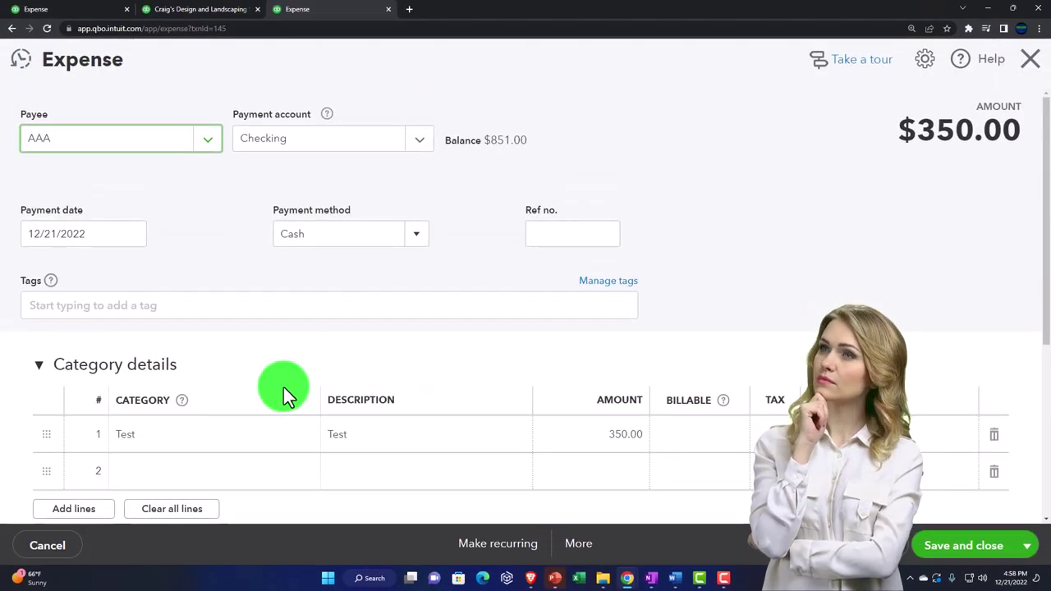
{"action": "left_click", "coordinate": [578, 544]}
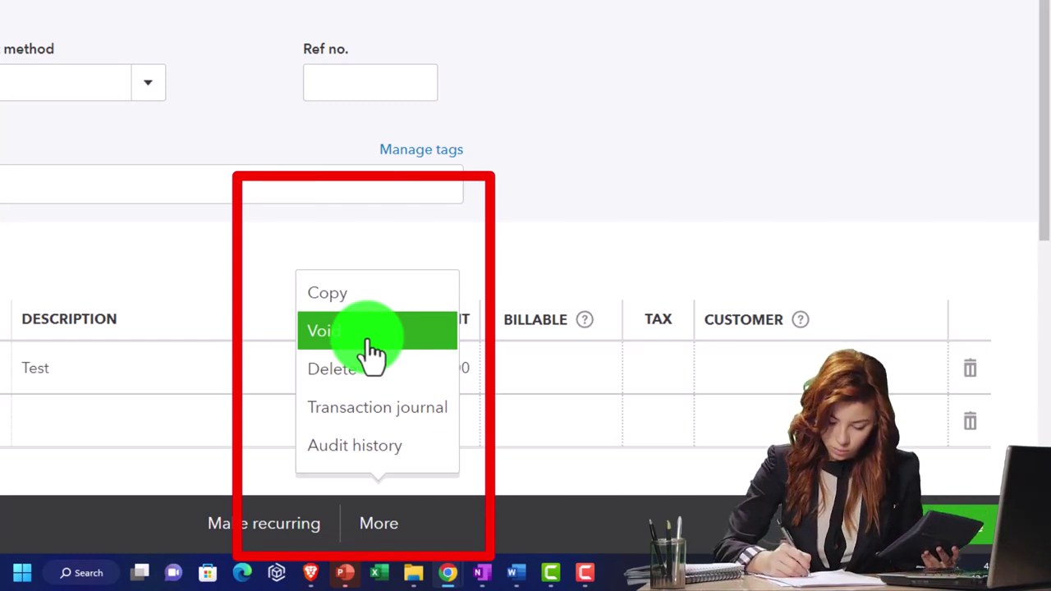
{"action": "left_click", "coordinate": [688, 97]}
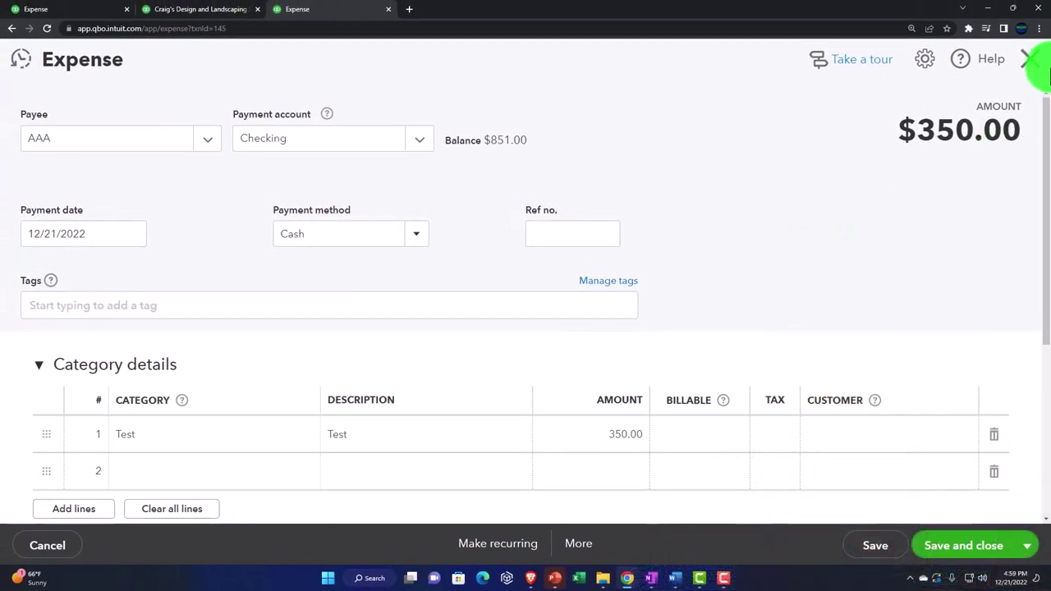
{"action": "left_click", "coordinate": [1033, 61]}
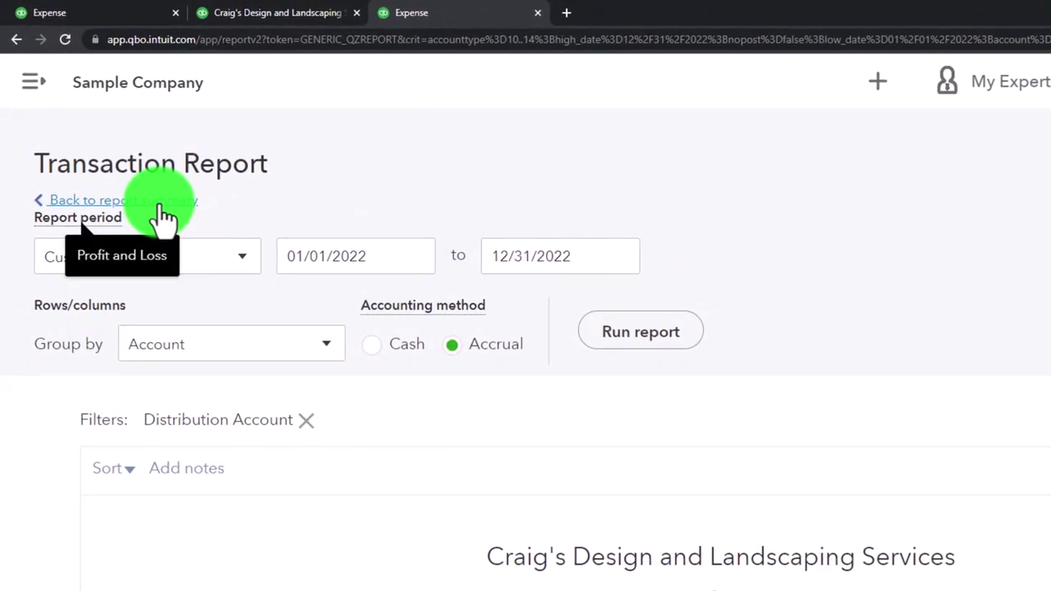
{"action": "left_click", "coordinate": [115, 144]}
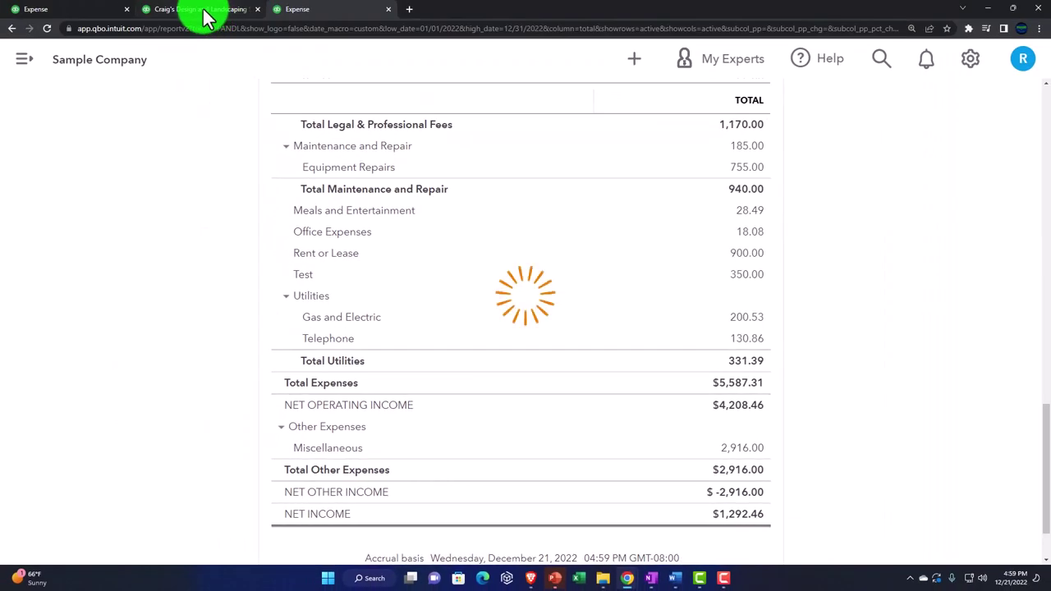
Switch to the Balance Sheet and examine Net Income in the Equity section against the report's date range
{"action": "left_click", "coordinate": [204, 15]}
{"action": "scroll", "coordinate": [298, 418], "scroll_direction": "down", "scroll_amount": 6}
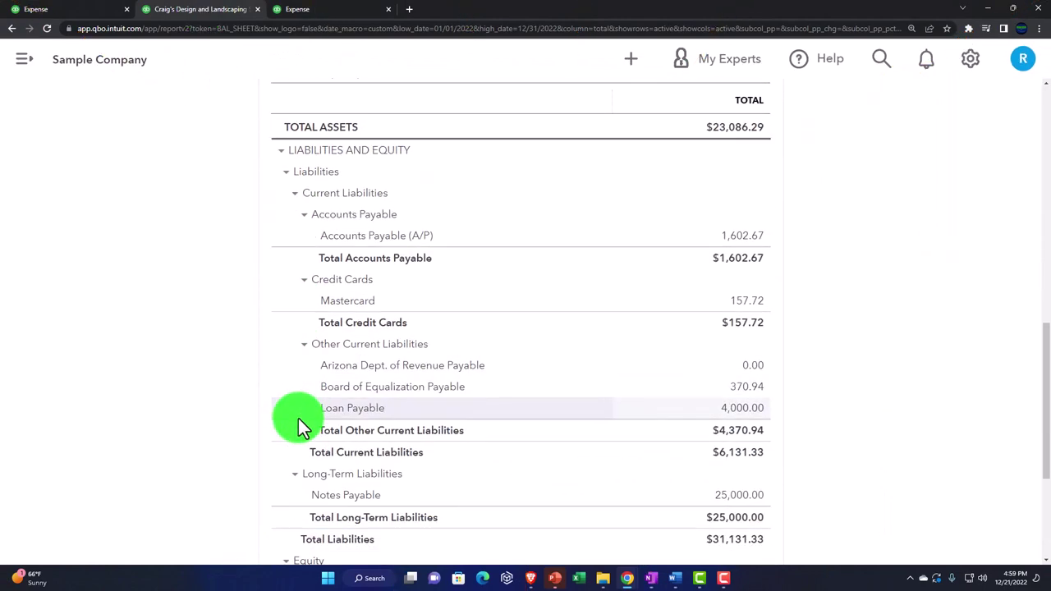
{"action": "scroll", "coordinate": [298, 418], "scroll_direction": "down", "scroll_amount": 2}
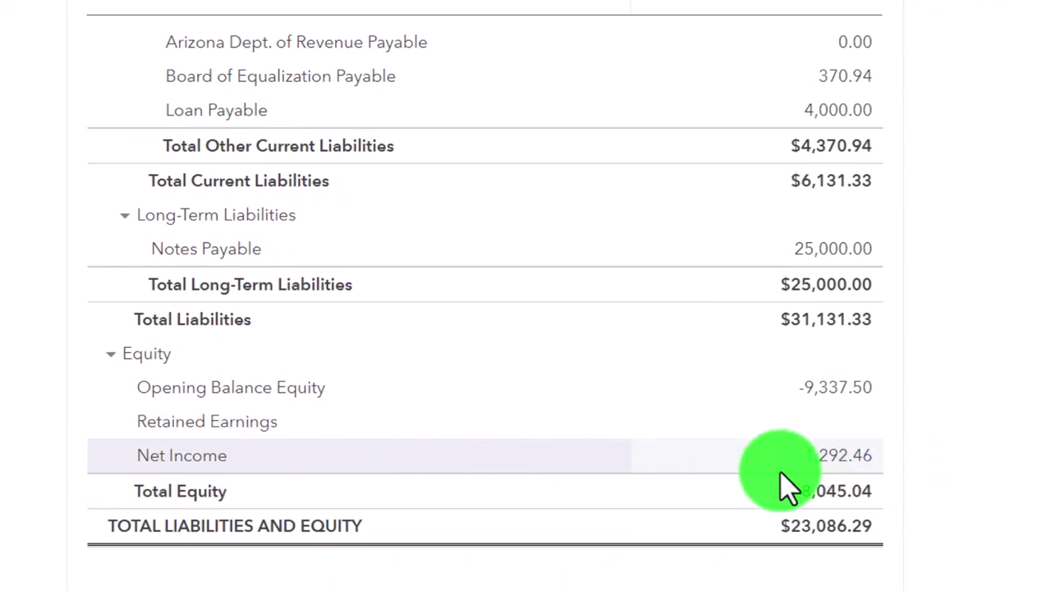
{"action": "scroll", "coordinate": [708, 402], "scroll_direction": "up", "scroll_amount": 15}
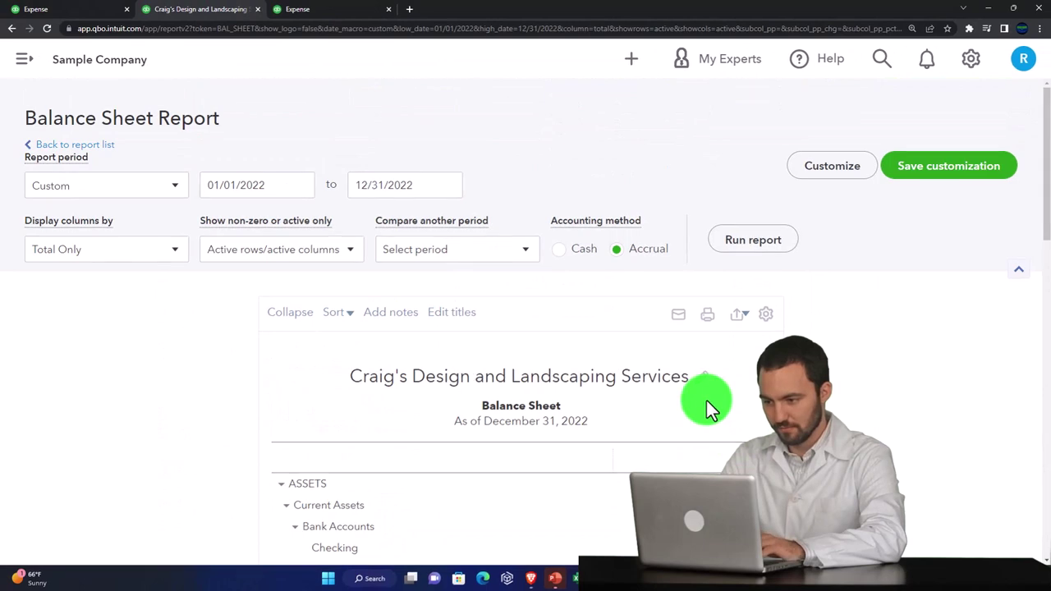
{"action": "left_click", "coordinate": [365, 199]}
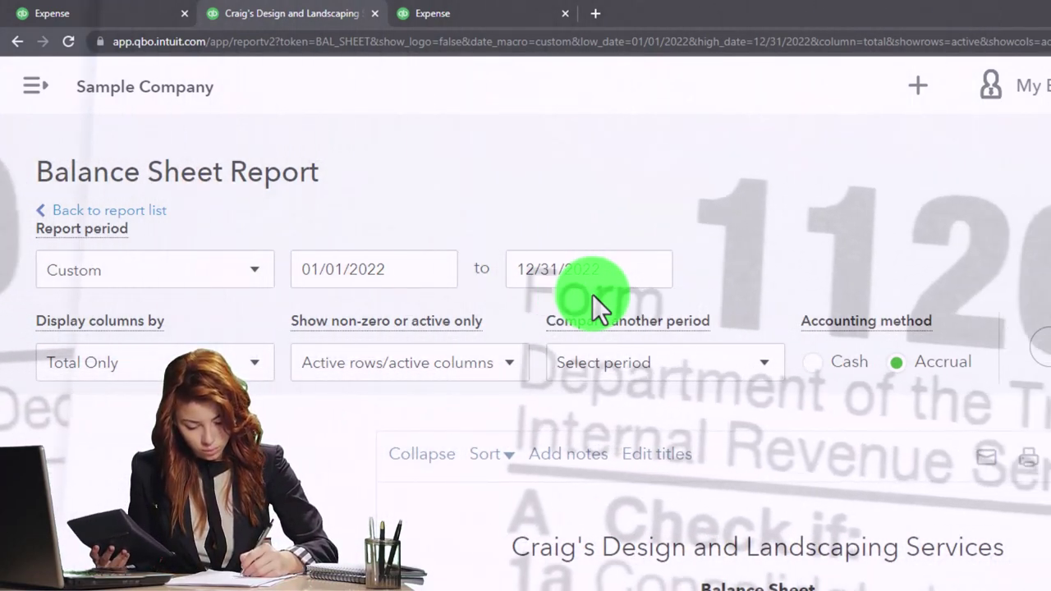
{"action": "left_click", "coordinate": [592, 294]}
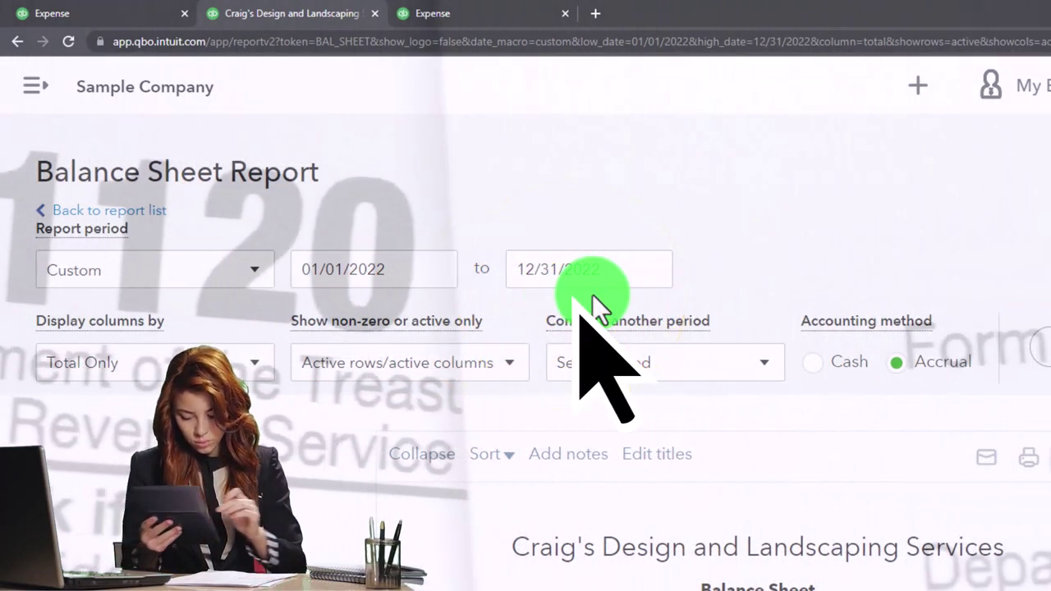
{"action": "scroll", "coordinate": [628, 505], "scroll_direction": "down", "scroll_amount": 3}
{"action": "scroll", "coordinate": [629, 505], "scroll_direction": "down", "scroll_amount": 15}
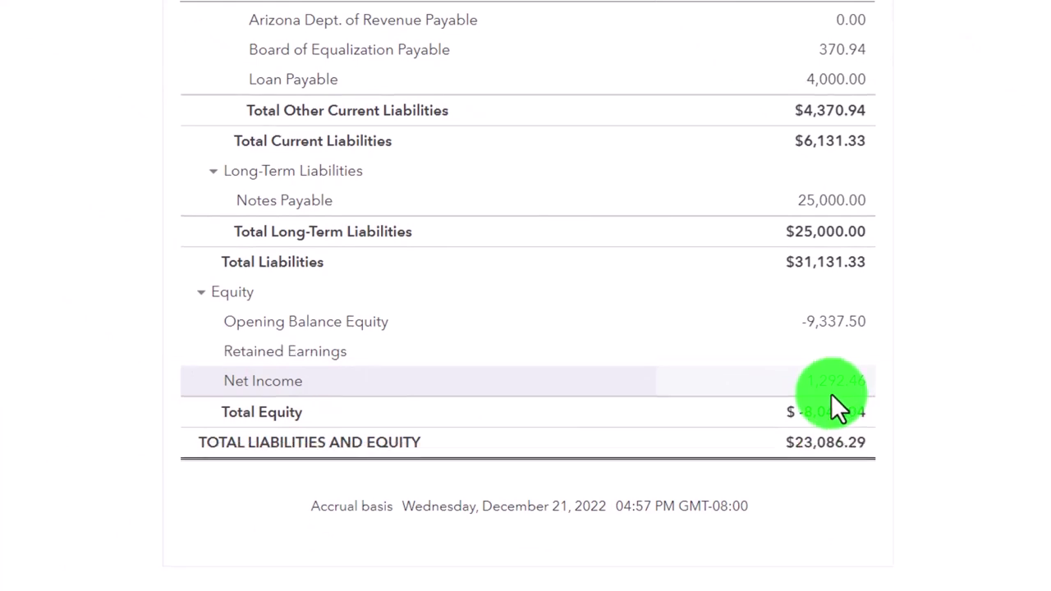
Rerun the Balance Sheet for 01/01/2023 to 12/31/2023 and examine Retained Earnings and Net Income under Equity
{"action": "scroll", "coordinate": [831, 394], "scroll_direction": "up", "scroll_amount": 20}
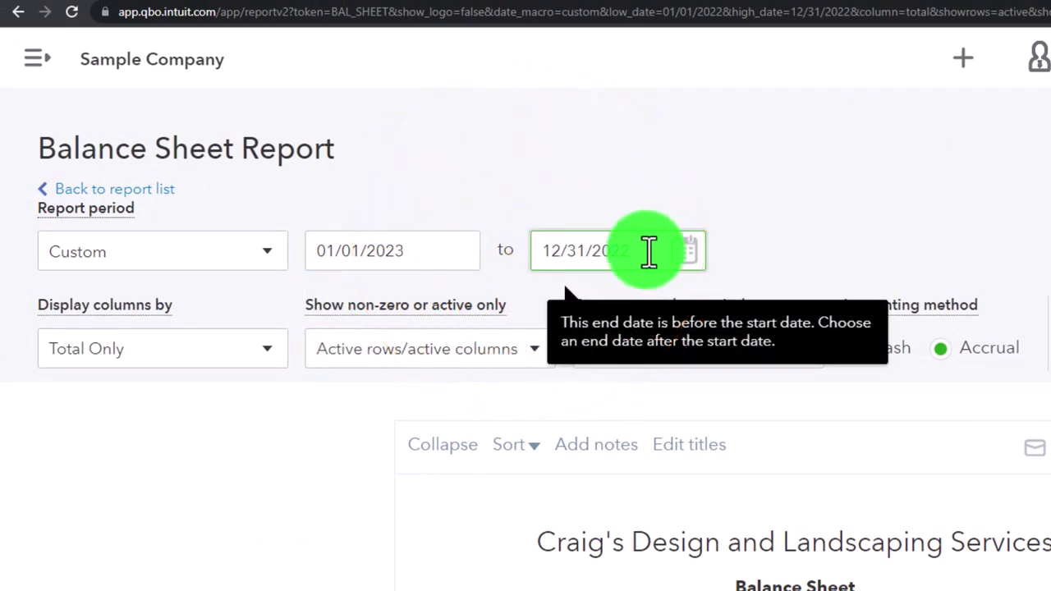
{"action": "key", "text": "BackSpace"}
{"action": "type", "text": "3"}
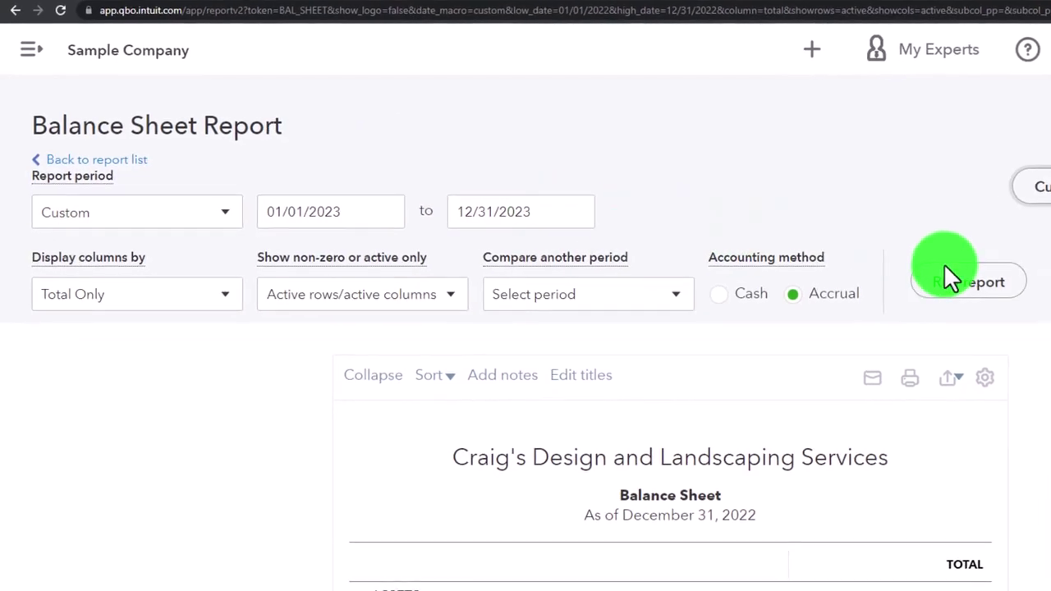
{"action": "left_click", "coordinate": [952, 280]}
{"action": "scroll", "coordinate": [675, 376], "scroll_direction": "down", "scroll_amount": 3}
{"action": "scroll", "coordinate": [624, 367], "scroll_direction": "down", "scroll_amount": 3}
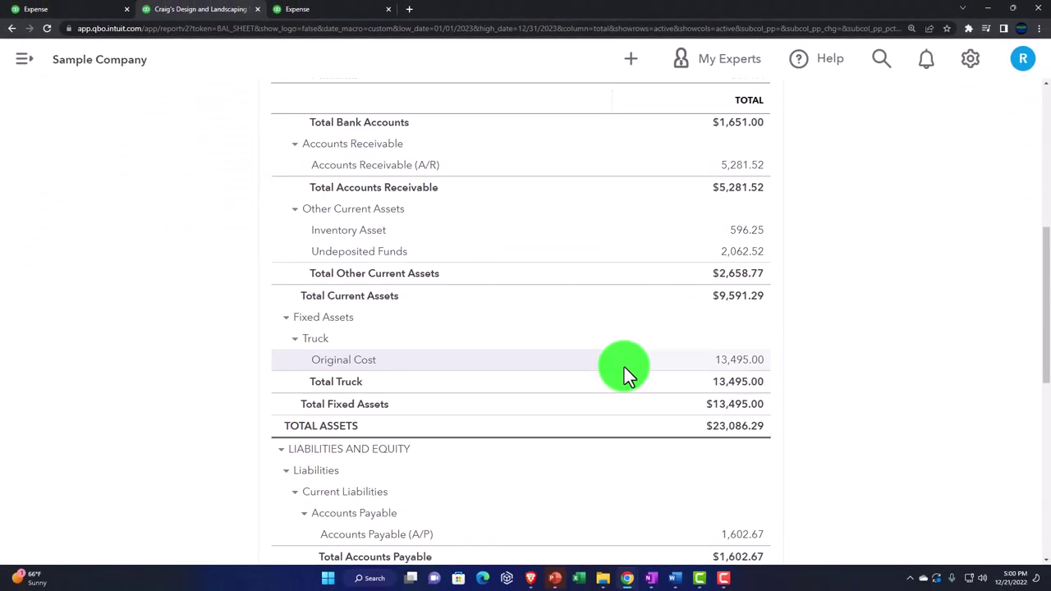
{"action": "scroll", "coordinate": [624, 367], "scroll_direction": "down", "scroll_amount": 7}
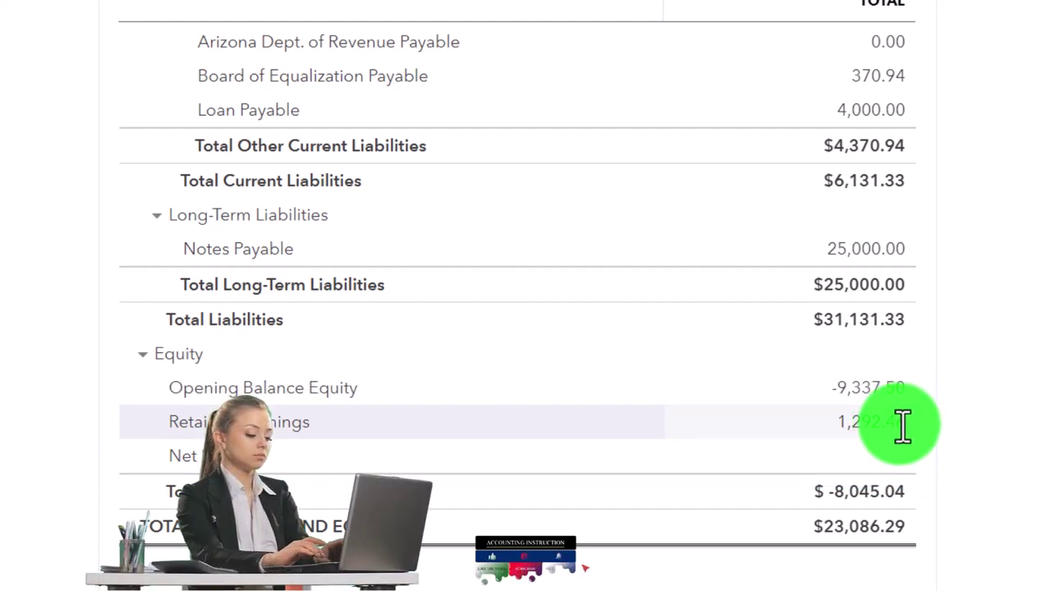
{"action": "left_click", "coordinate": [893, 448]}
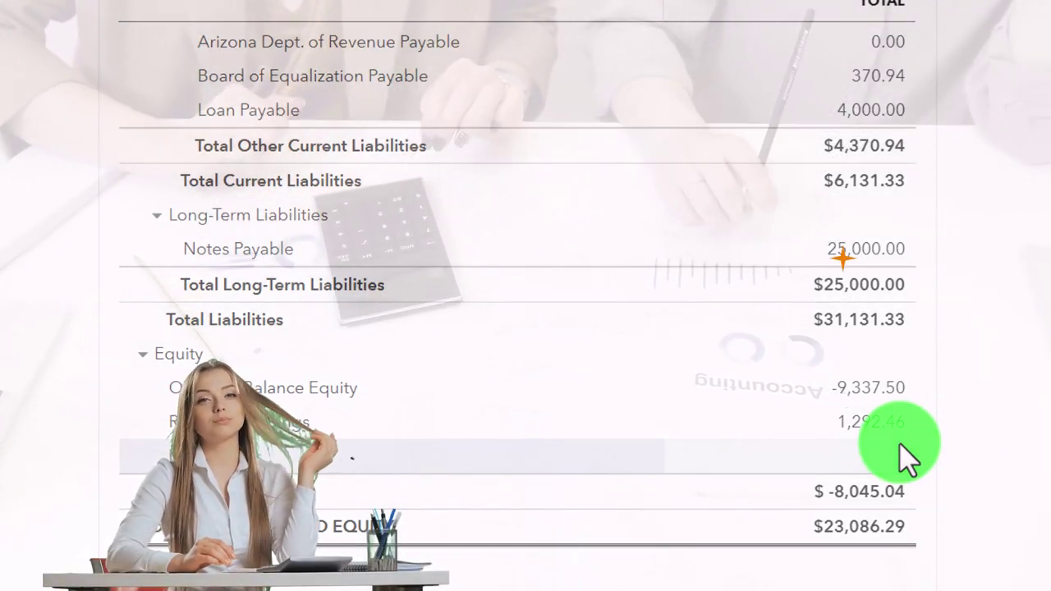
Set the Balance Sheet period to 01/01/2022 through 12/31/2022 and rerun the report
{"action": "scroll", "coordinate": [899, 442], "scroll_direction": "up", "scroll_amount": 20}
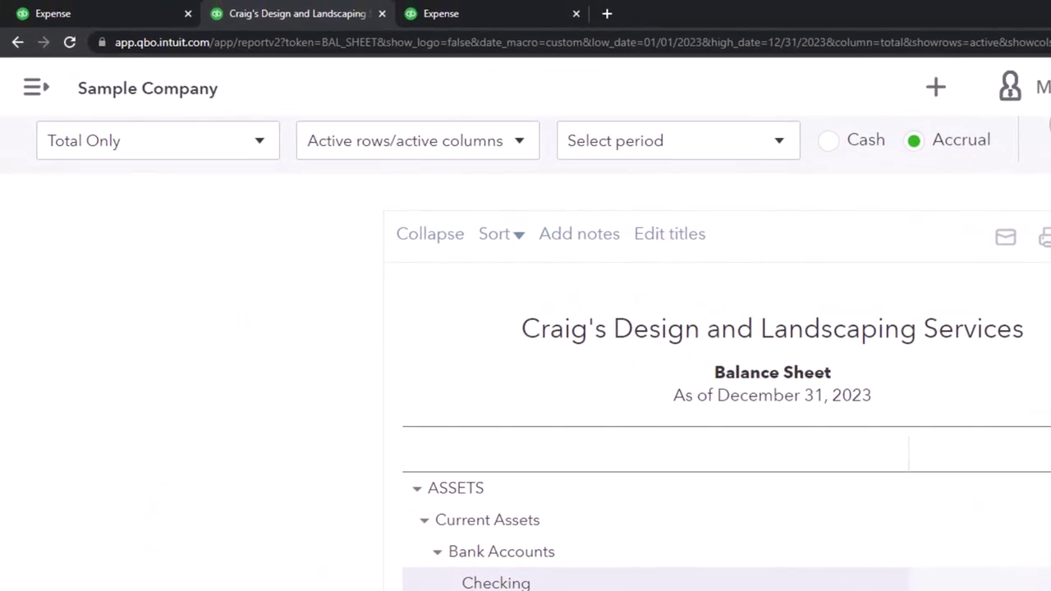
{"action": "scroll", "coordinate": [544, 399], "scroll_direction": "up", "scroll_amount": 3}
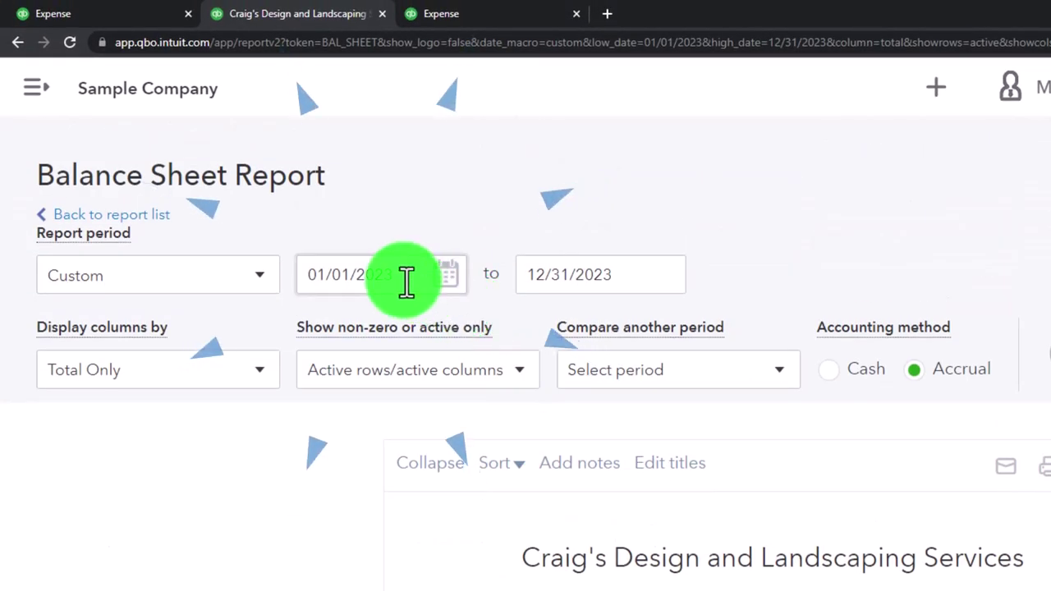
{"action": "key", "text": "Tab"}
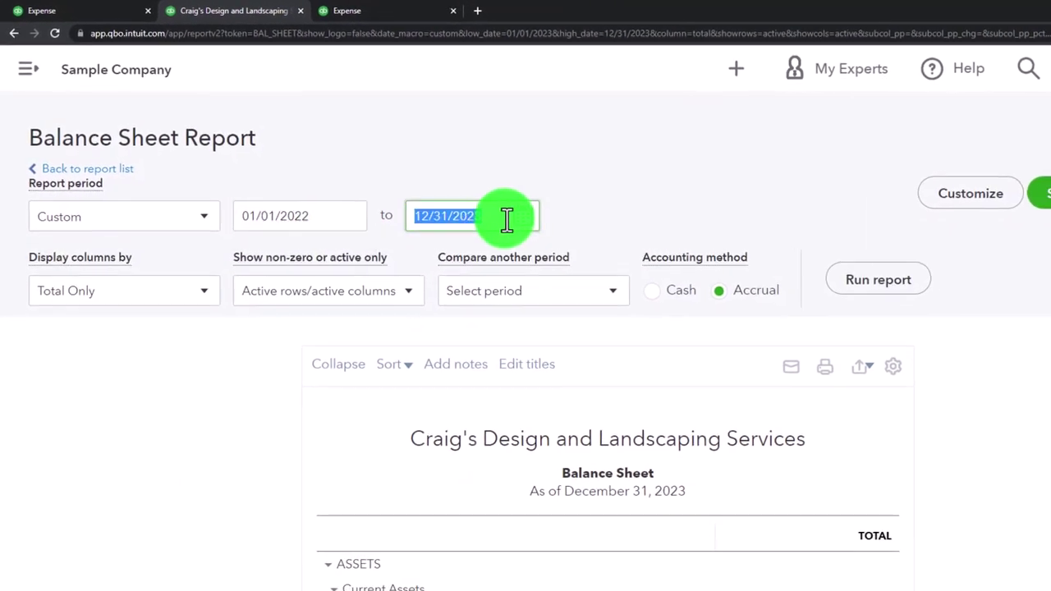
{"action": "type", "text": "12/31/2022"}
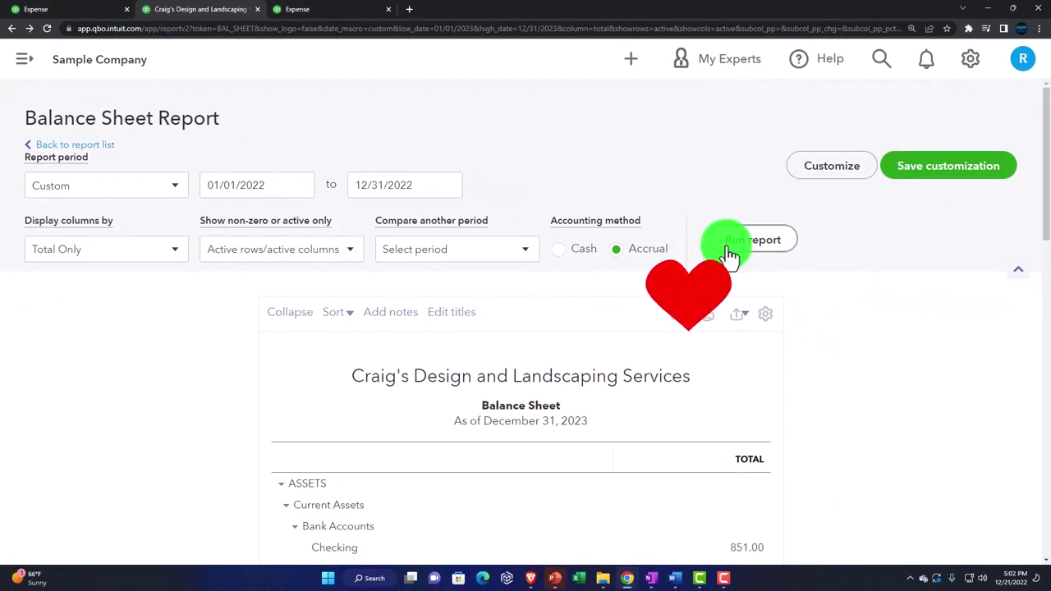
Open the transaction detail behind the Checking balance and open the AAA expense entry
{"action": "scroll", "coordinate": [723, 250], "scroll_direction": "down", "scroll_amount": 4}
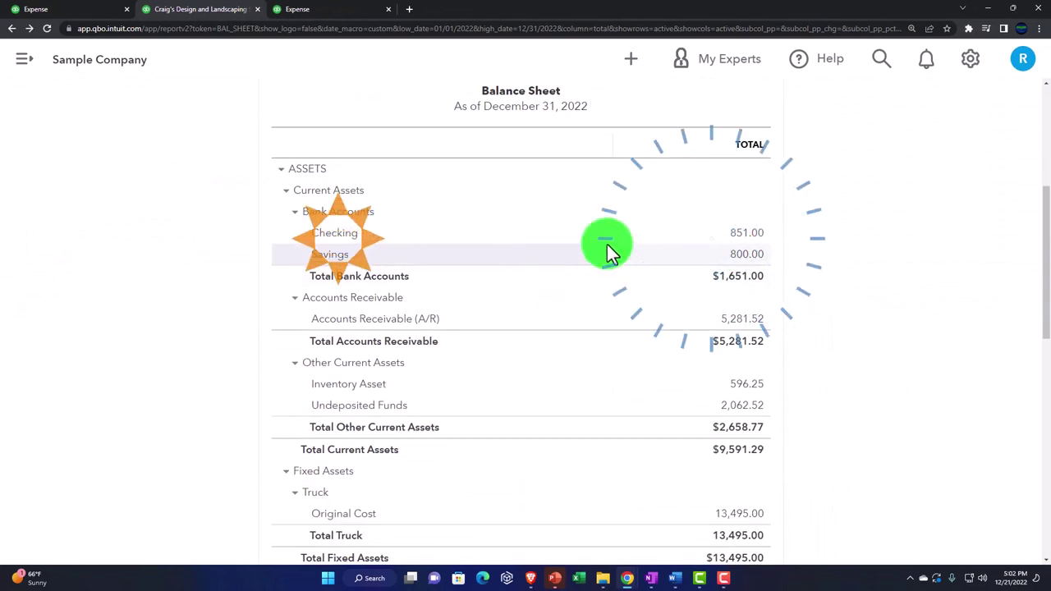
{"action": "left_click", "coordinate": [739, 238]}
{"action": "scroll", "coordinate": [560, 358], "scroll_direction": "down", "scroll_amount": 6}
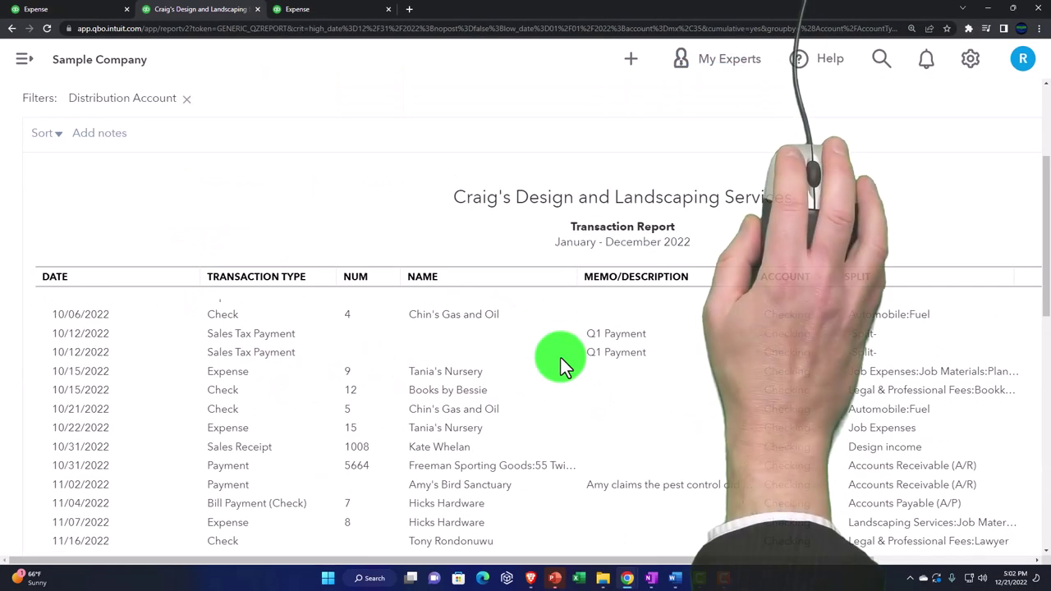
{"action": "key", "text": "ctrl+minus"}
{"action": "scroll", "coordinate": [373, 427], "scroll_direction": "down", "scroll_amount": 10}
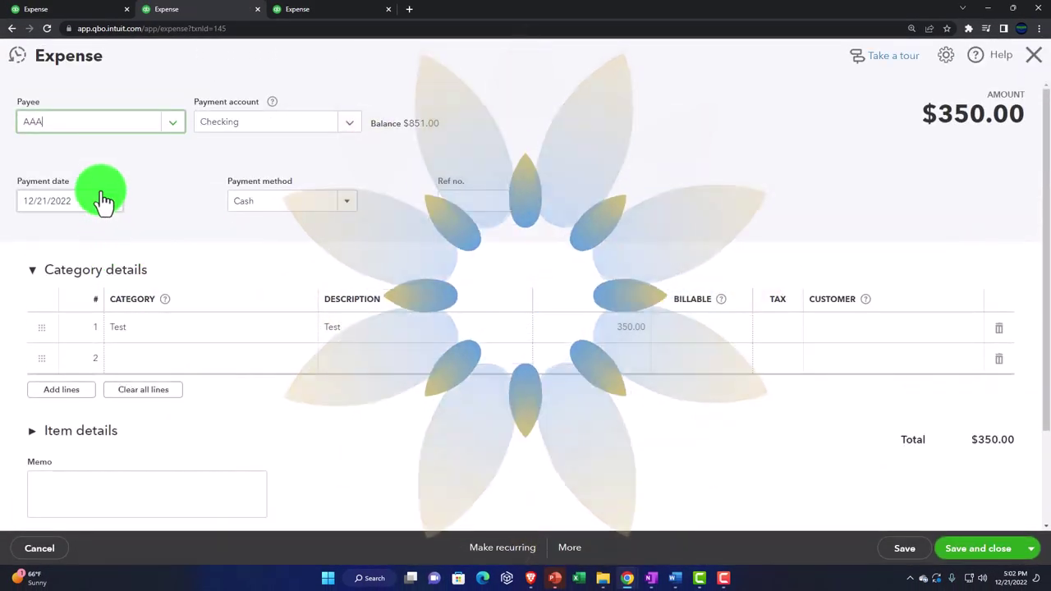
Set the AAA expense's payment date to 12/31/2021, and save and close the expense
{"action": "left_click", "coordinate": [87, 201]}
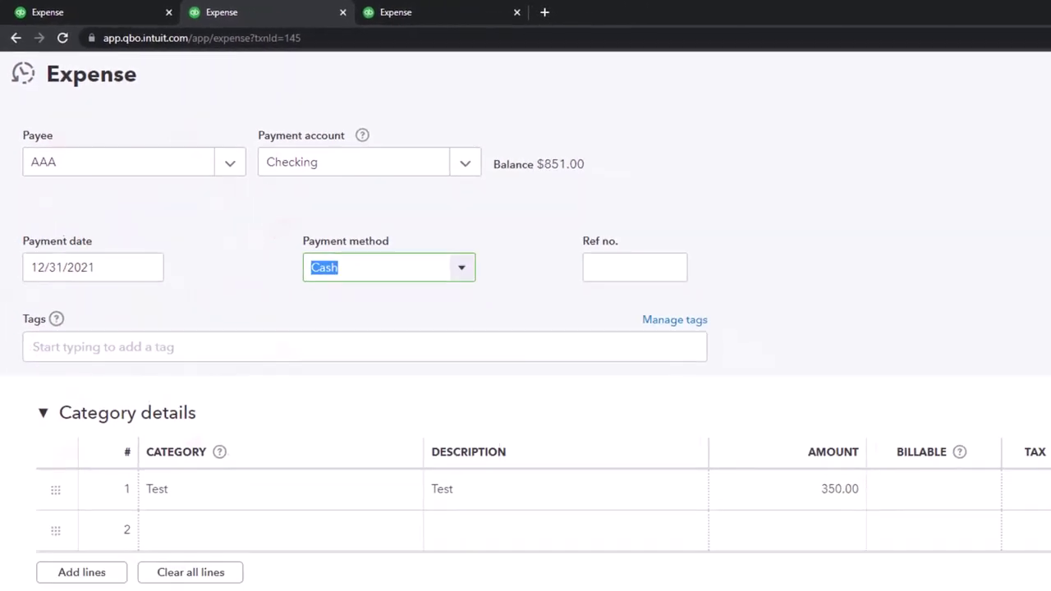
{"action": "left_click", "coordinate": [944, 550]}
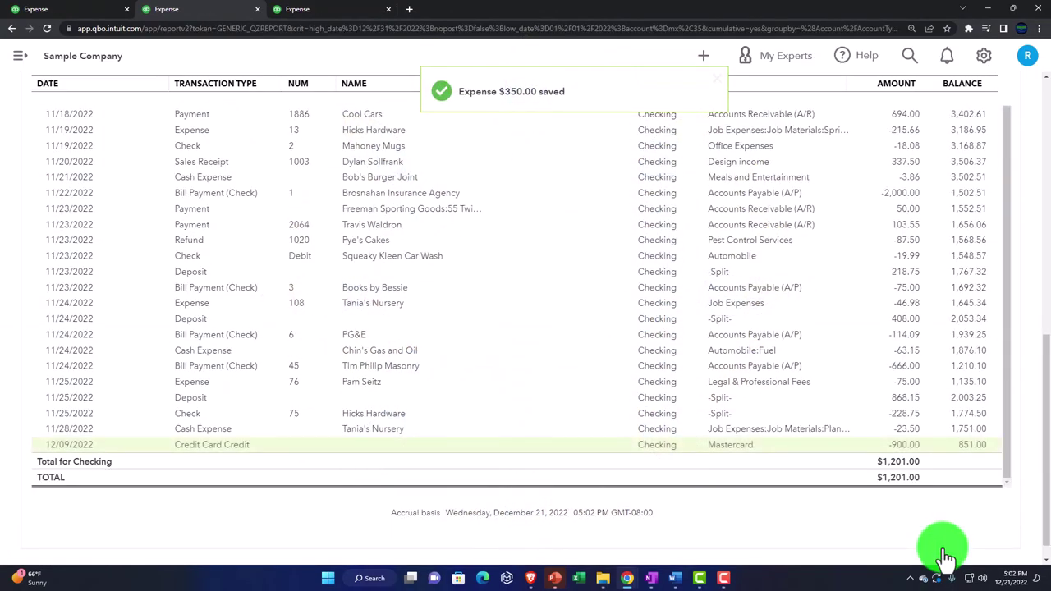
{"action": "scroll", "coordinate": [362, 402], "scroll_direction": "up", "scroll_amount": 1}
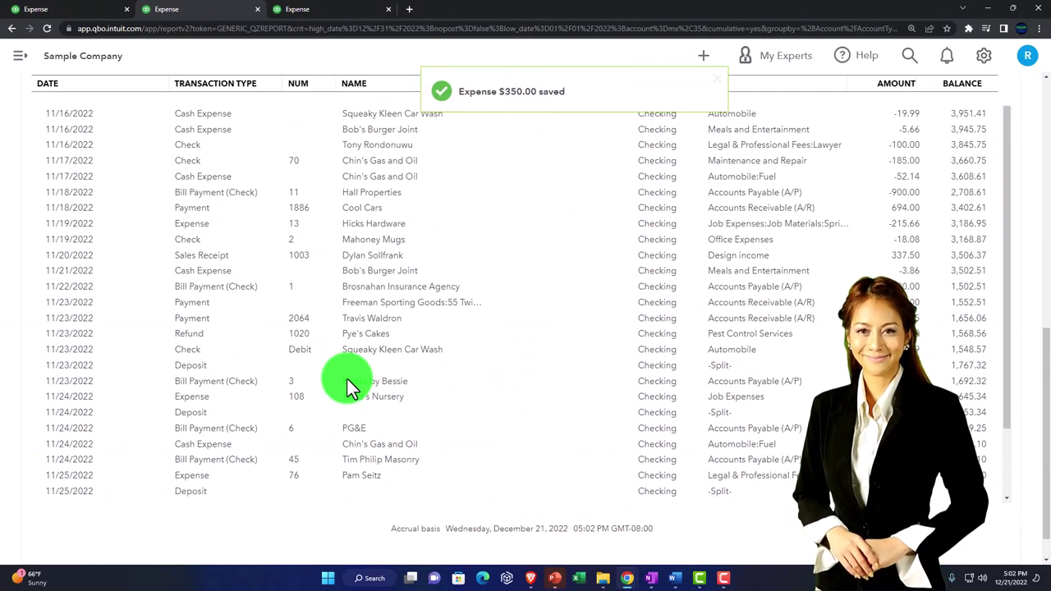
Return to the Balance Sheet, rerun it for 01/01/2021 to 12/31/2021, and open the transaction detail behind the Checking balance
{"action": "scroll", "coordinate": [116, 335], "scroll_direction": "up", "scroll_amount": 10}
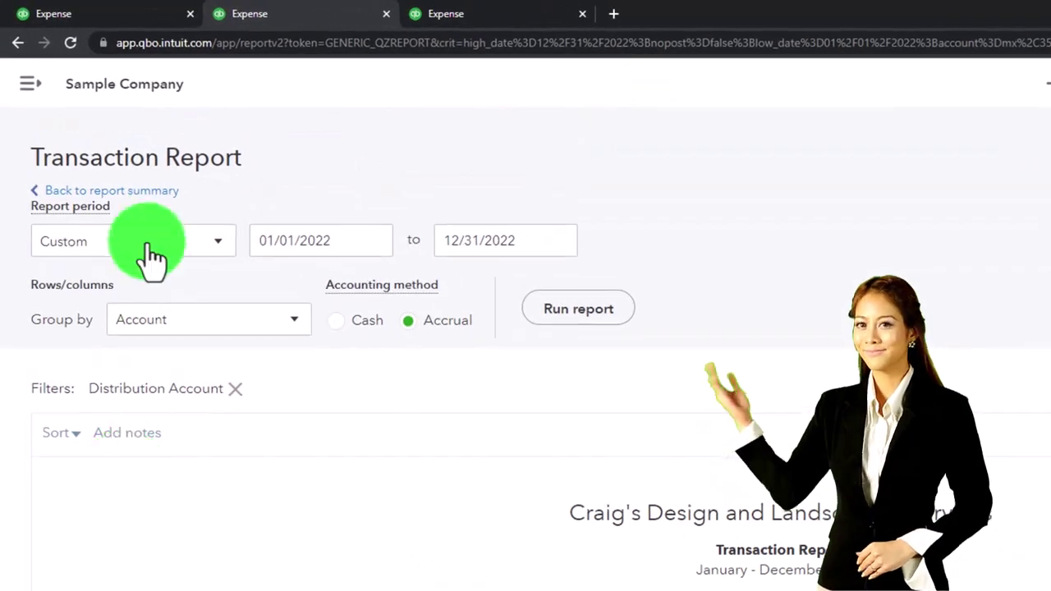
{"action": "left_click", "coordinate": [148, 205]}
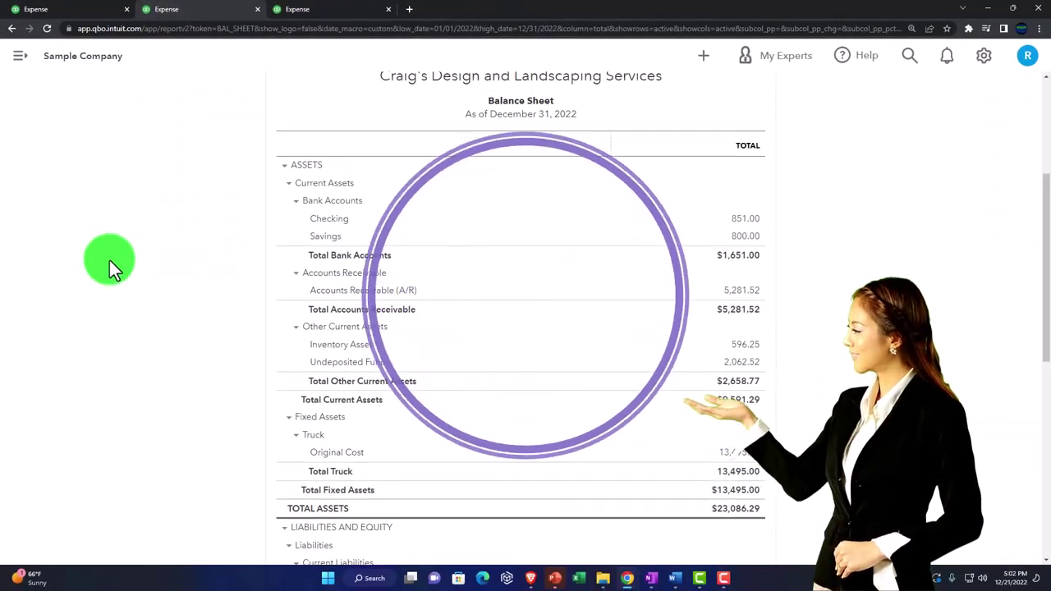
{"action": "left_click", "coordinate": [203, 167]}
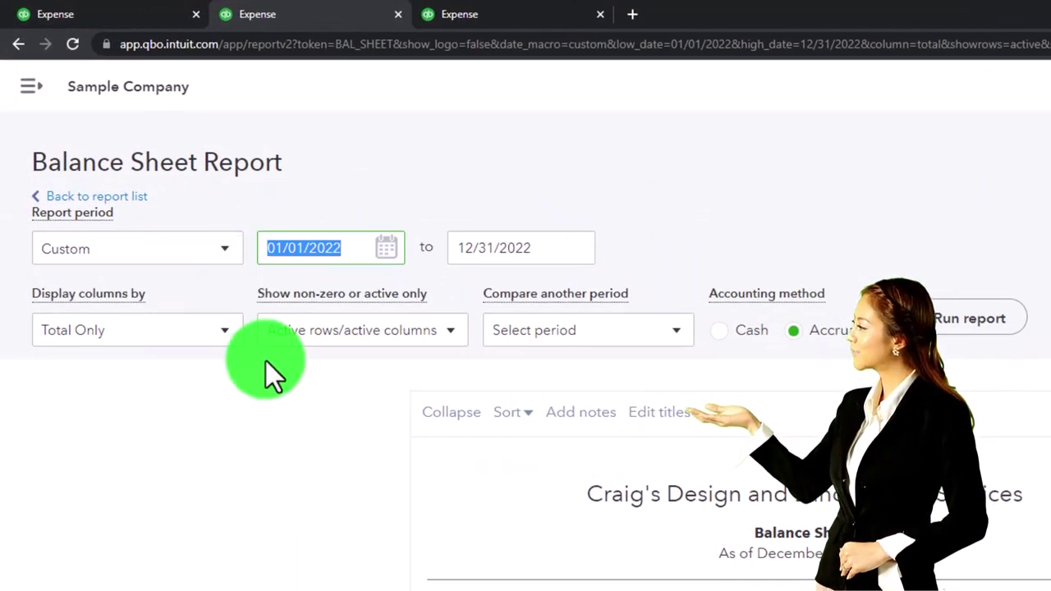
{"action": "type", "text": "01022"}
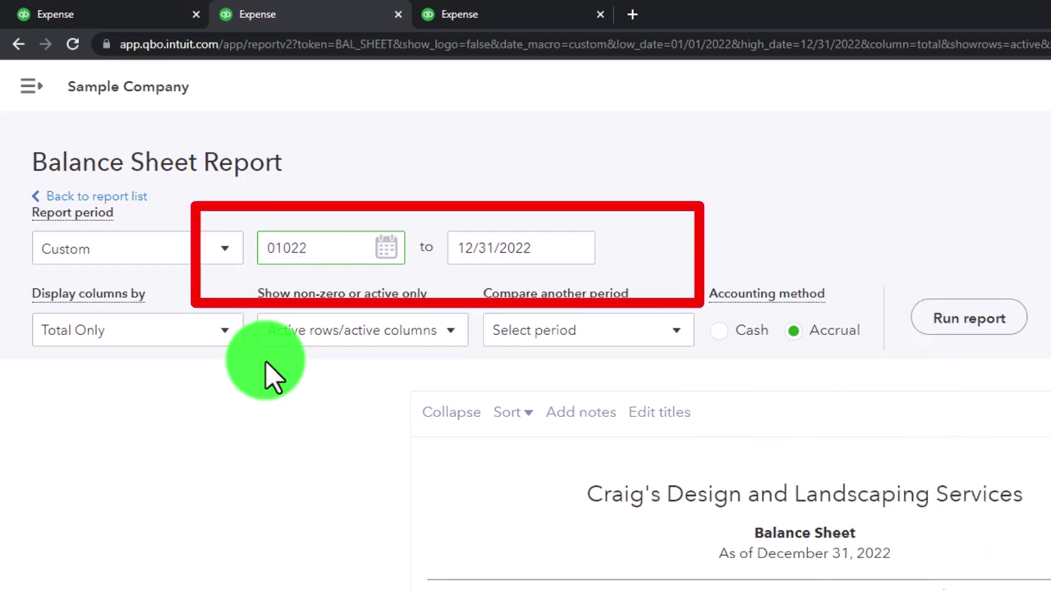
{"action": "key", "text": "BackSpace"}
{"action": "type", "text": "1"}
{"action": "key", "text": "Tab"}
{"action": "left_click", "coordinate": [316, 254]}
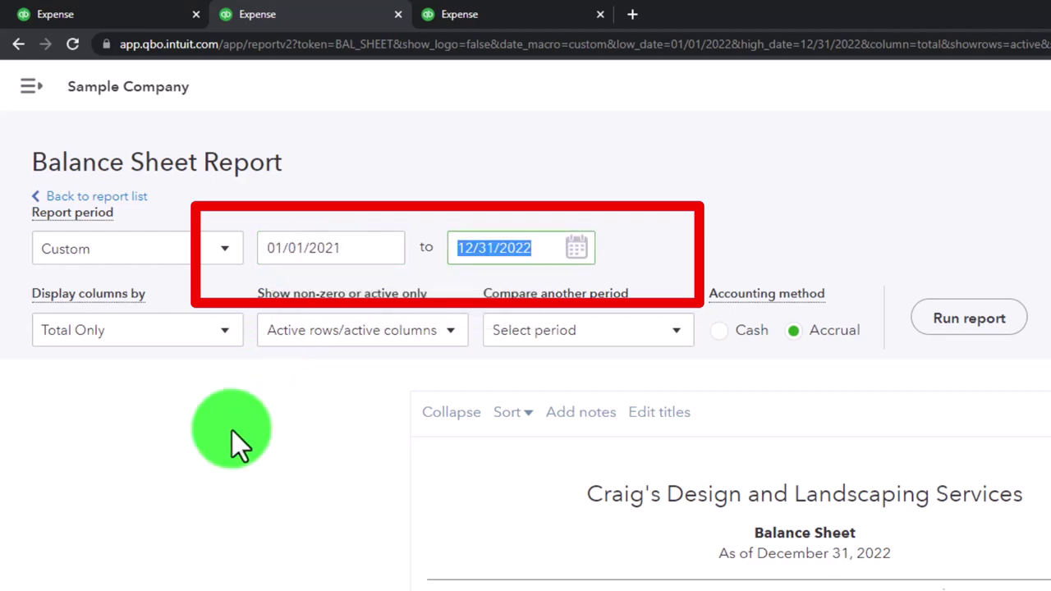
{"action": "left_click", "coordinate": [232, 431]}
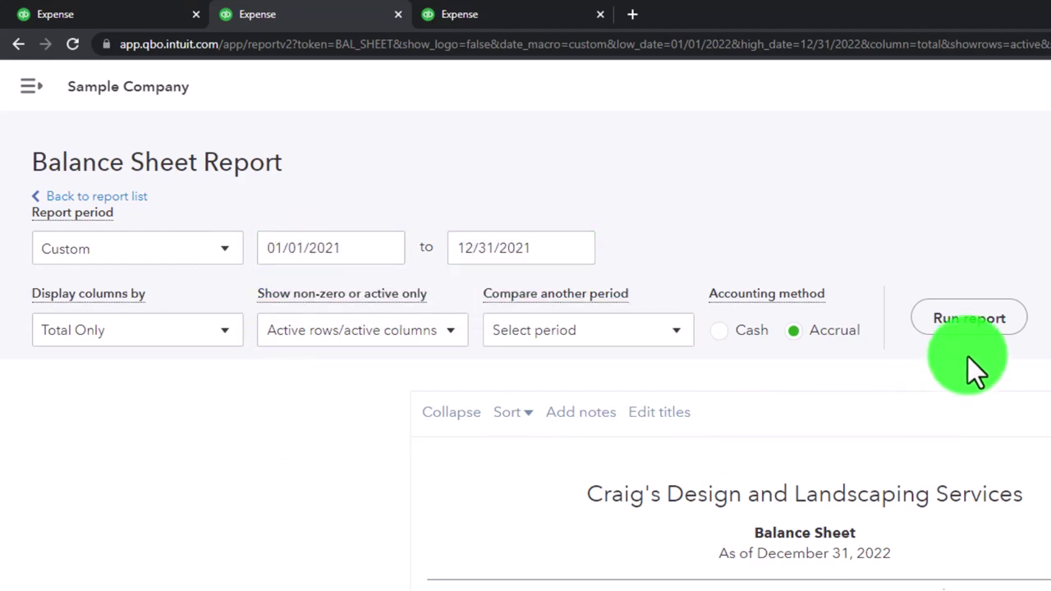
{"action": "left_click", "coordinate": [968, 320]}
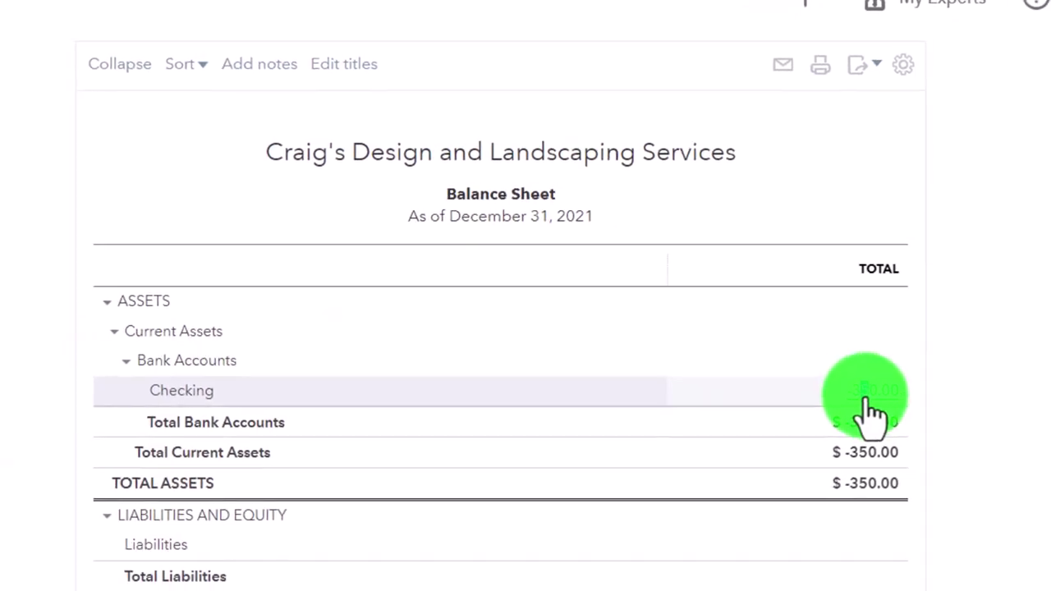
{"action": "left_click", "coordinate": [869, 402]}
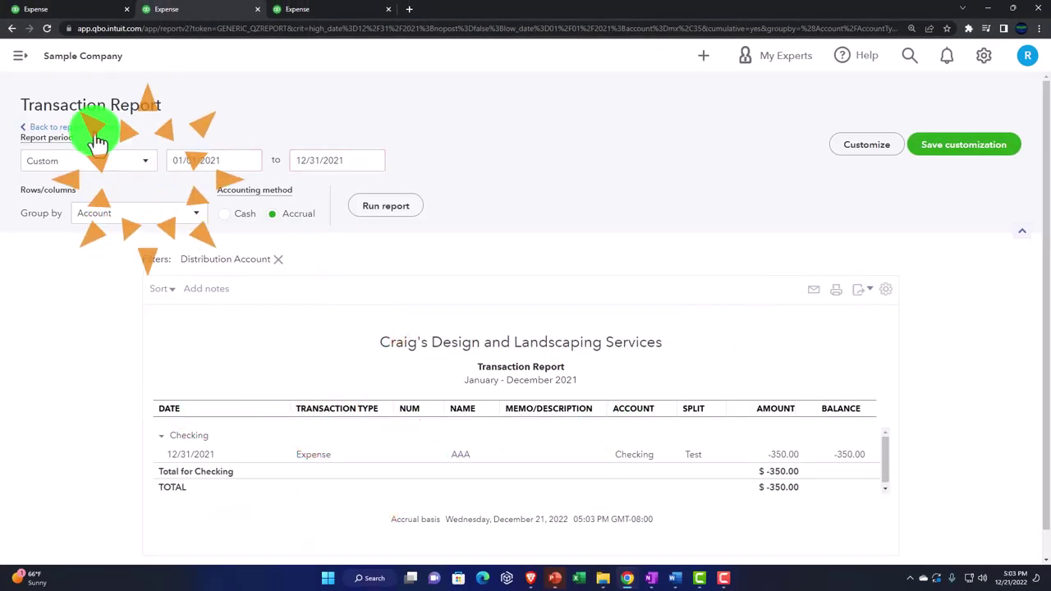
Rerun the Profit and Loss for 01/01/2021 to 12/31/2021 and compare its Test expense with the Balance Sheet
{"action": "left_click", "coordinate": [308, 17]}
{"action": "scroll", "coordinate": [410, 378], "scroll_direction": "up", "scroll_amount": 10}
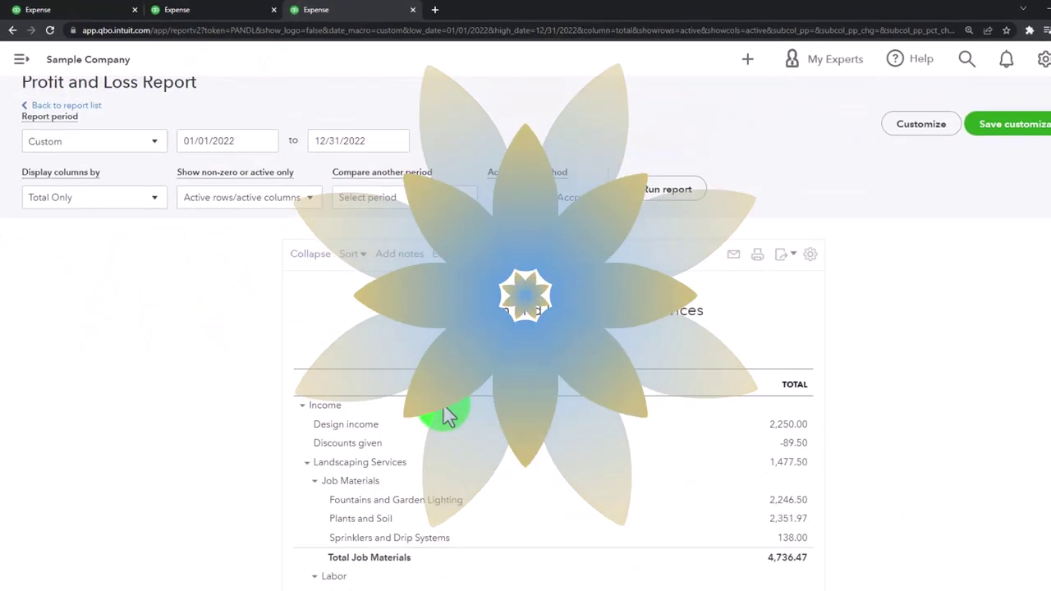
{"action": "left_click_drag", "start_coordinate": [249, 149], "coordinate": [112, 135]}
{"action": "type", "text": "0"}
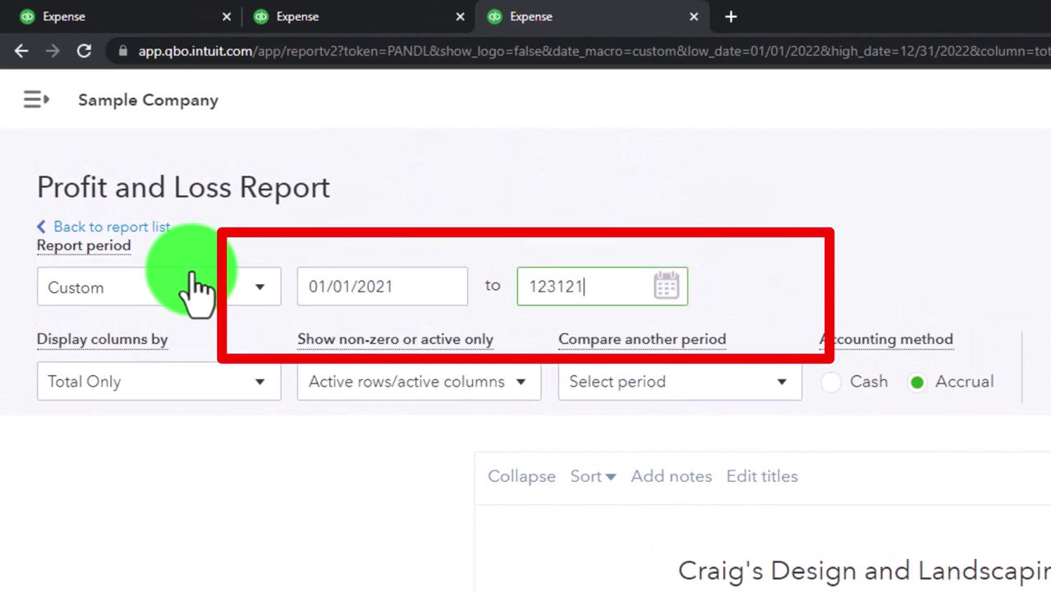
{"action": "left_click", "coordinate": [983, 337]}
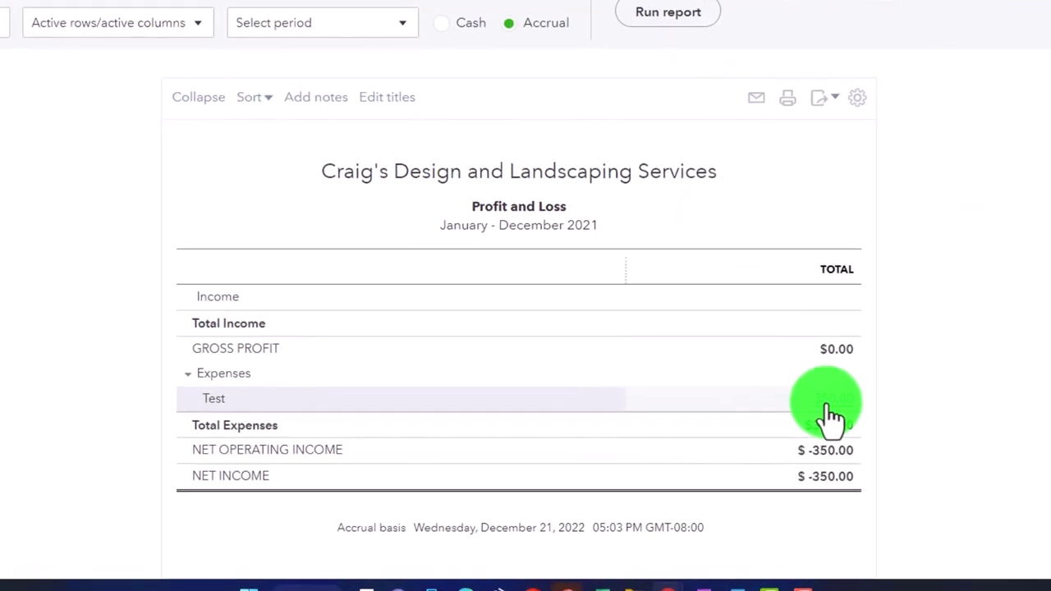
{"action": "left_click", "coordinate": [883, 382]}
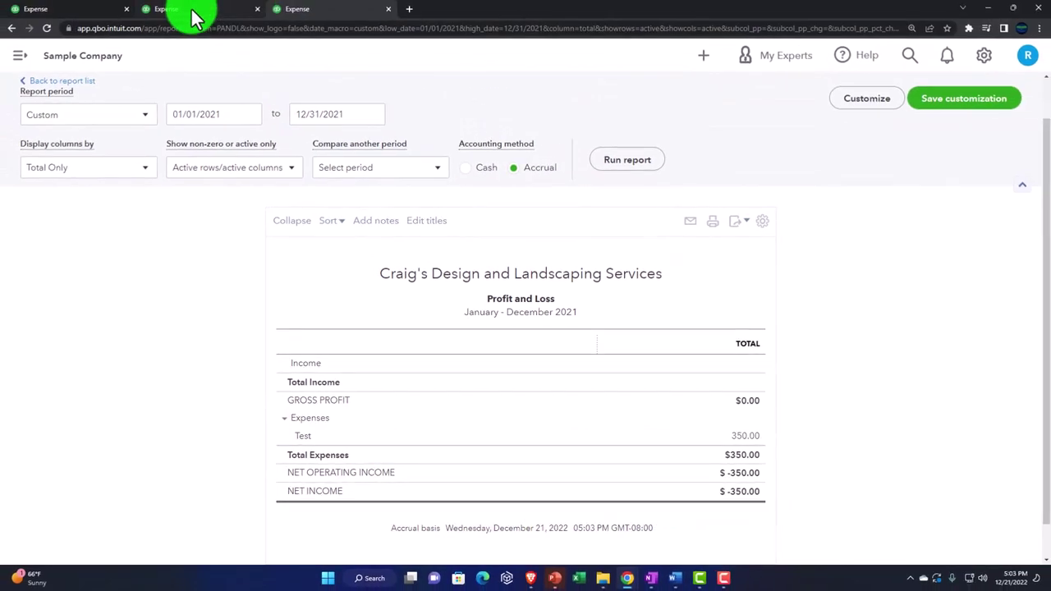
{"action": "left_click", "coordinate": [191, 16]}
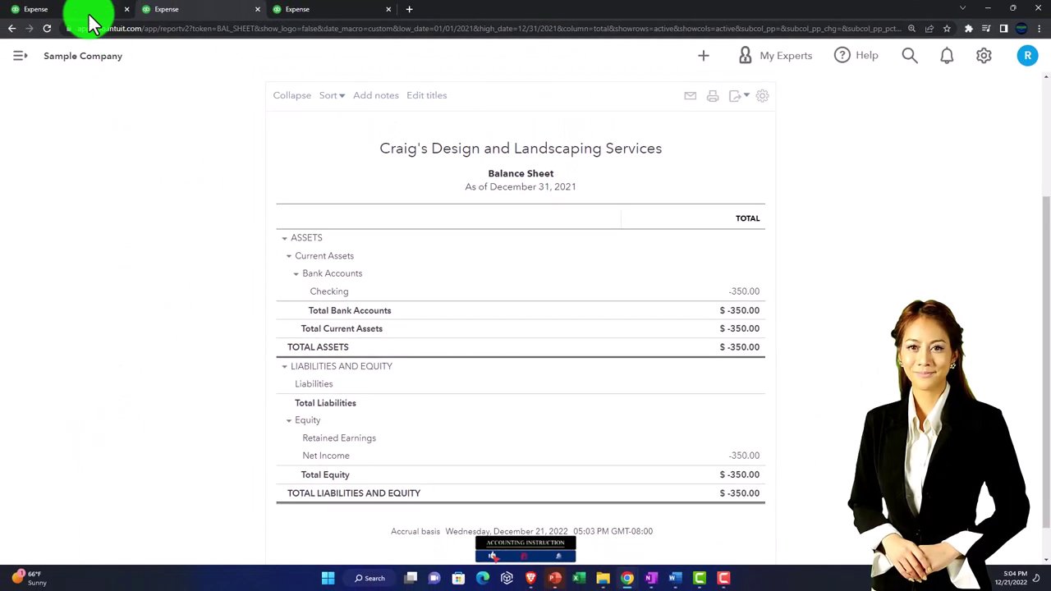
Open the Chart of Accounts and view the Checking account's register, dismissing the register basics tip
{"action": "left_click", "coordinate": [90, 20]}
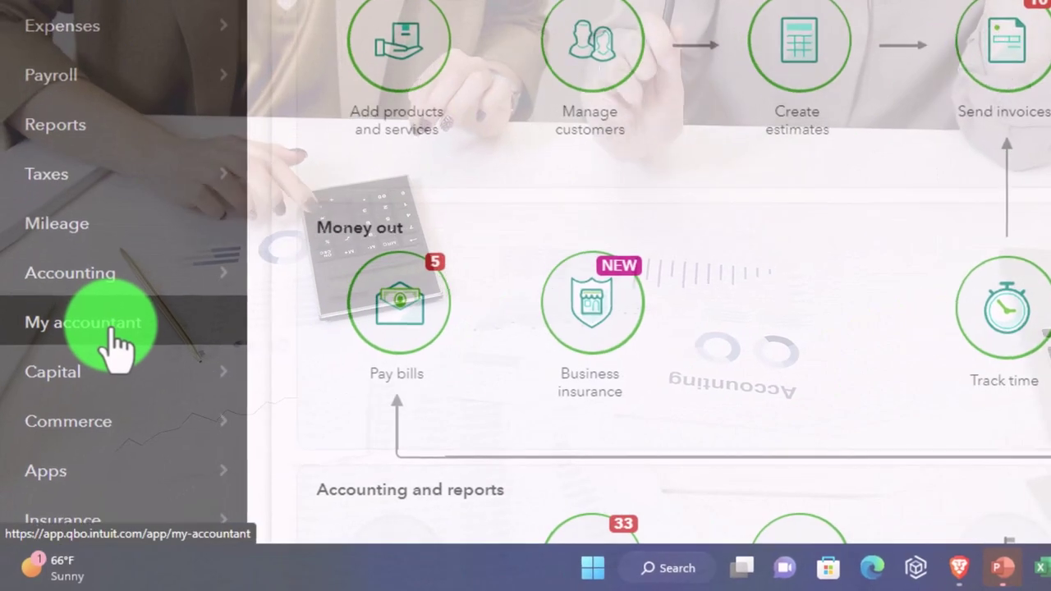
{"action": "left_click", "coordinate": [107, 332]}
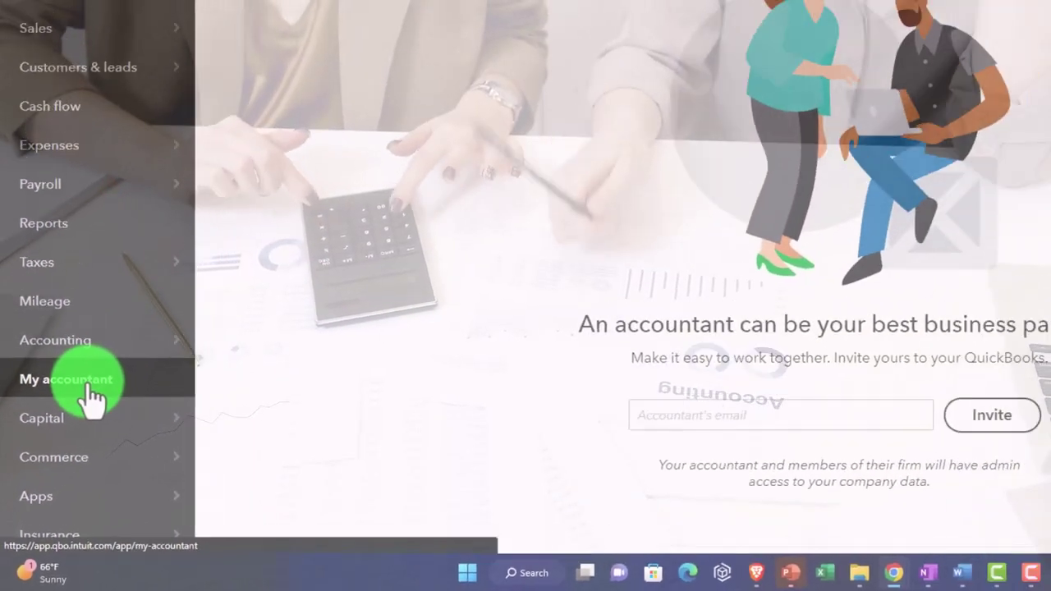
{"action": "left_click", "coordinate": [66, 344]}
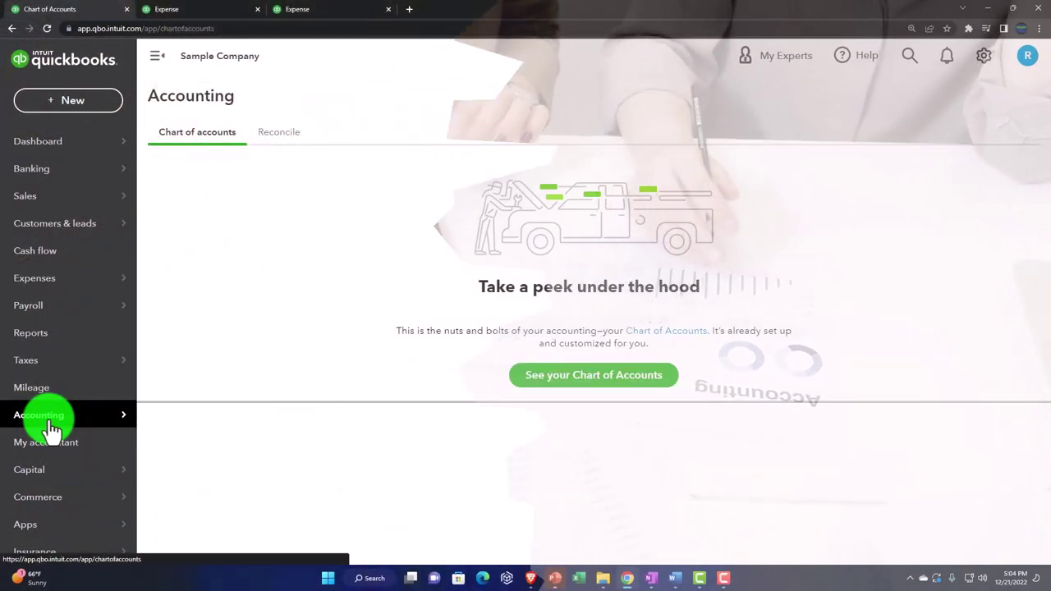
{"action": "left_click", "coordinate": [577, 376]}
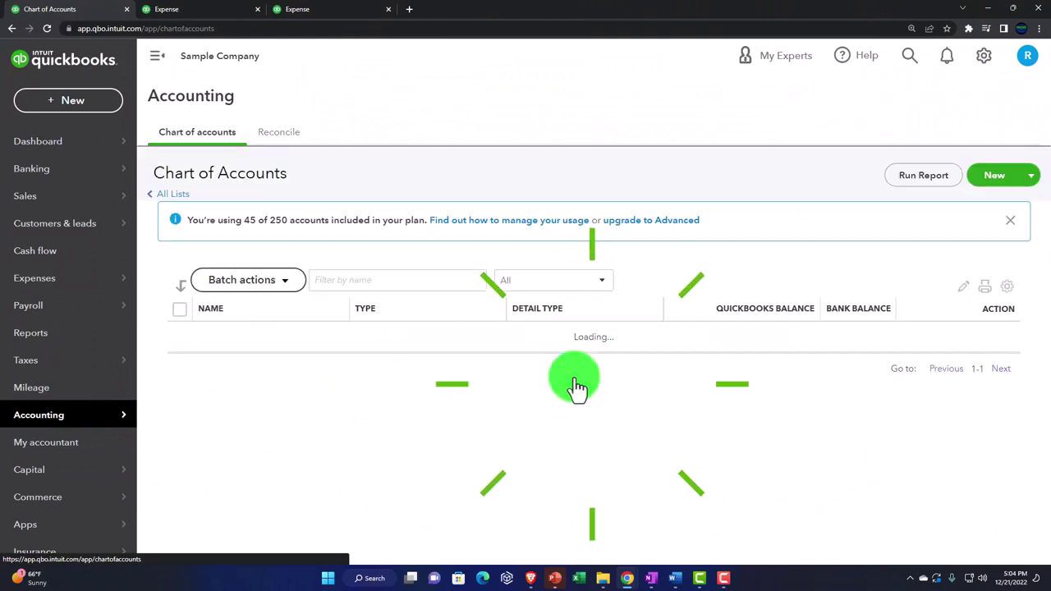
{"action": "left_click", "coordinate": [161, 69]}
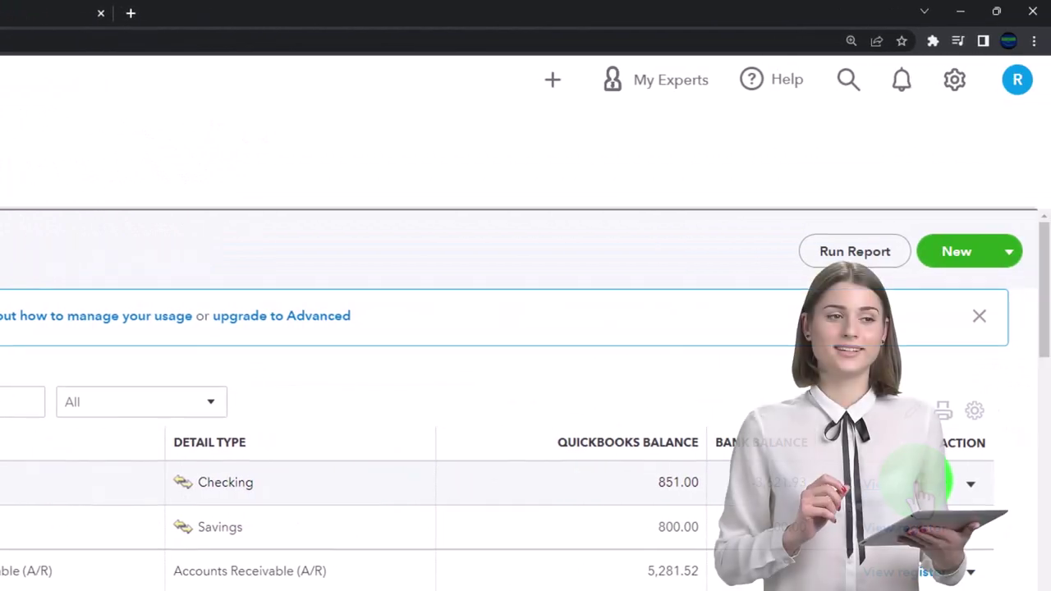
{"action": "left_click", "coordinate": [920, 489]}
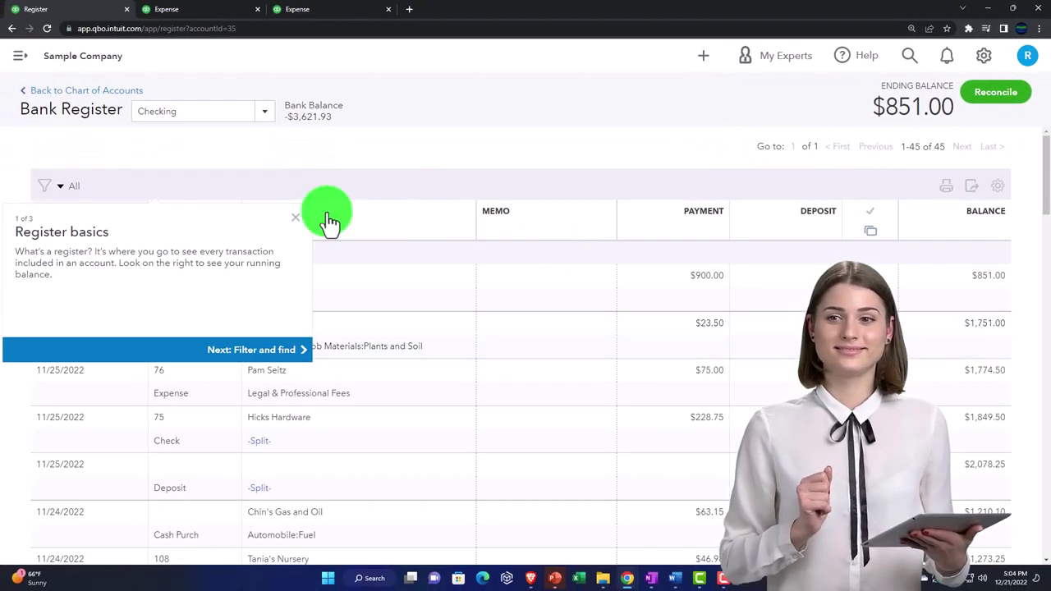
{"action": "left_click", "coordinate": [295, 218]}
Start a journal entry in the Checking register dated 12/31/2021 with payee AAA, memo "Voicing entry" and a 350.00 payment
{"action": "scroll", "coordinate": [345, 341], "scroll_direction": "down", "scroll_amount": 20}
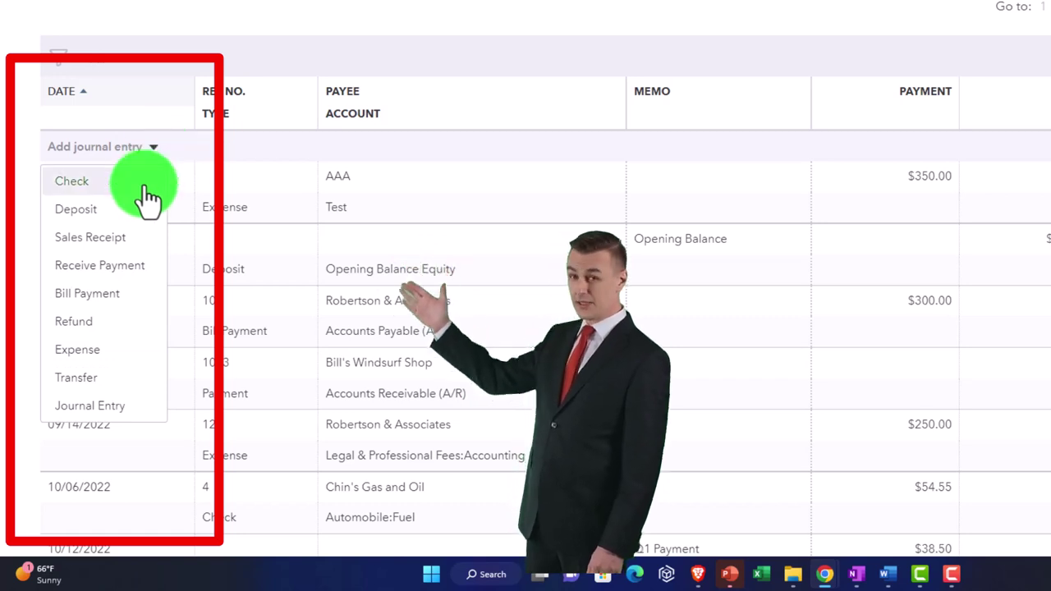
{"action": "left_click", "coordinate": [113, 411]}
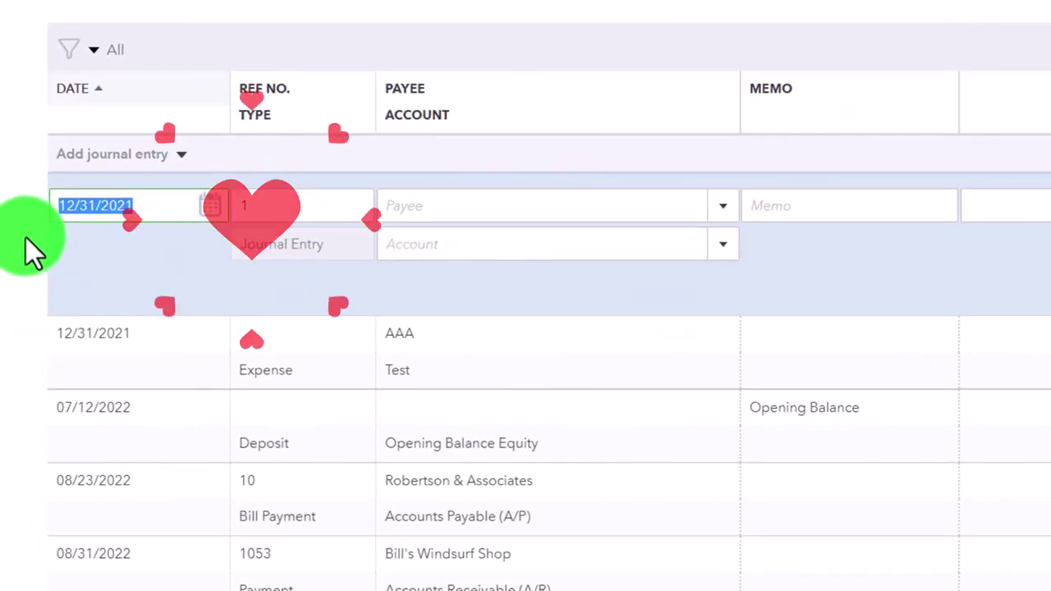
{"action": "key", "text": "Tab"}
{"action": "key", "text": "Tab"}
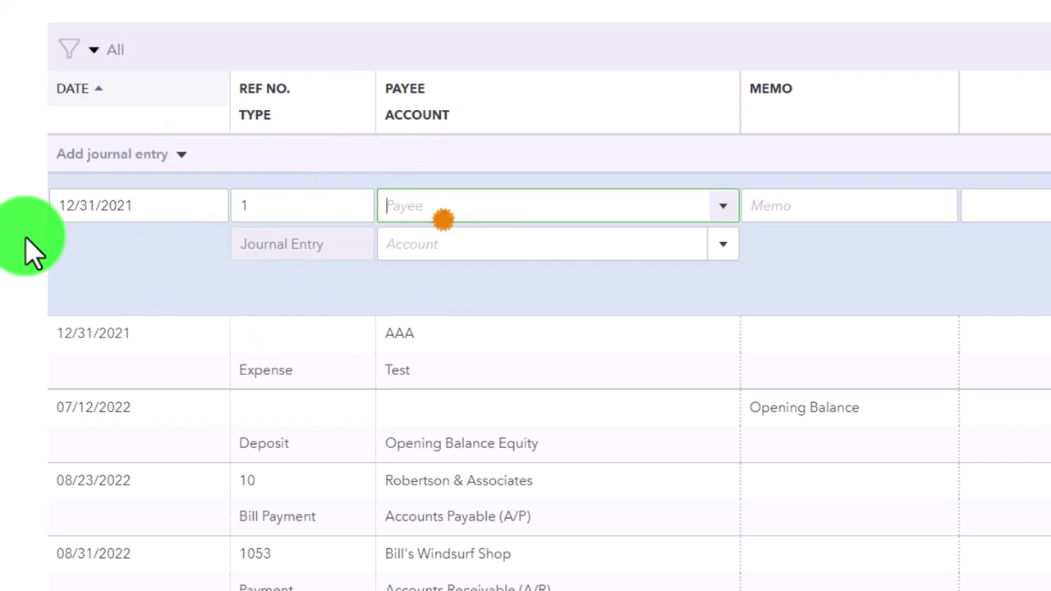
{"action": "type", "text": "aa"}
{"action": "key", "text": "Tab"}
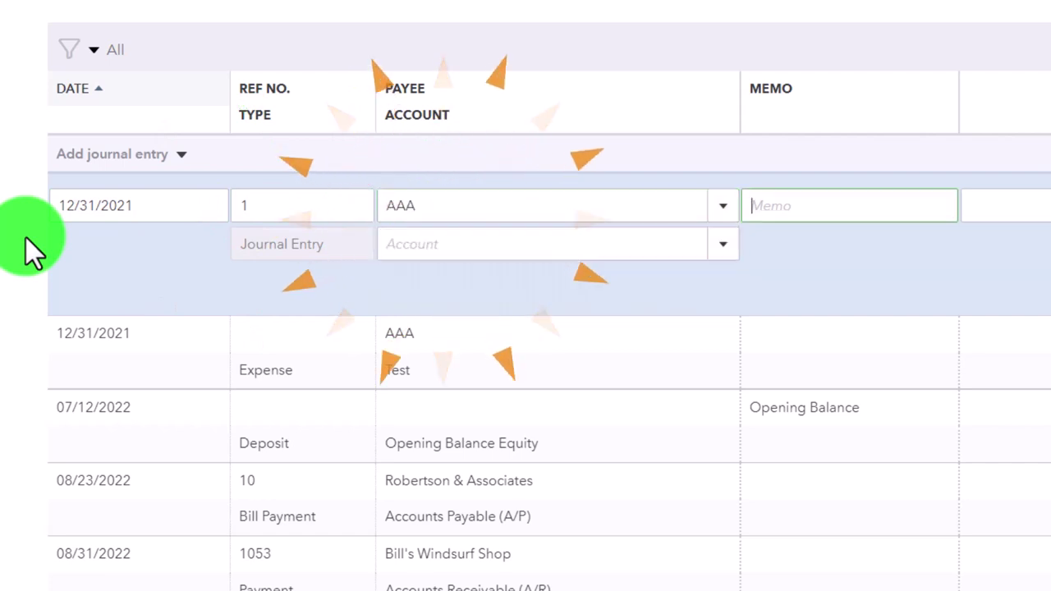
{"action": "type", "text": "Voicing entry"}
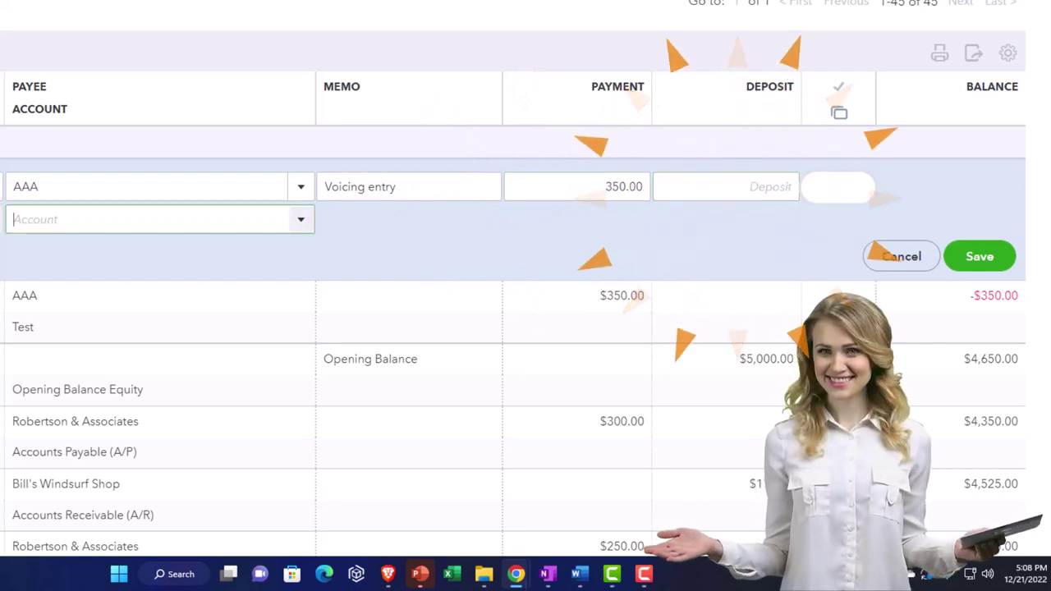
Assign the journal entry to the Test account and save it
{"action": "type", "text": "test"}
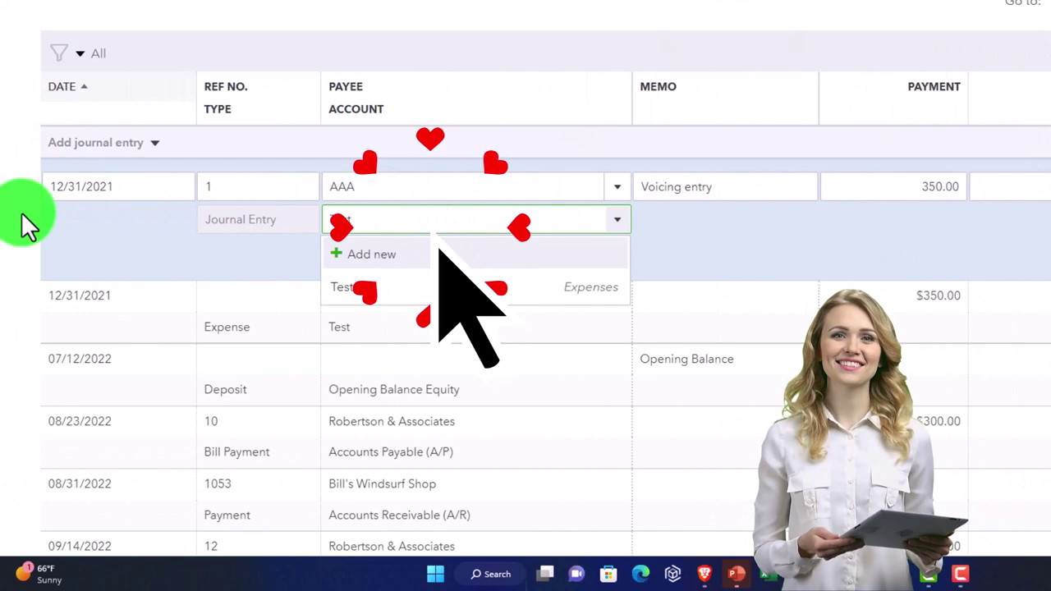
{"action": "left_click", "coordinate": [439, 246]}
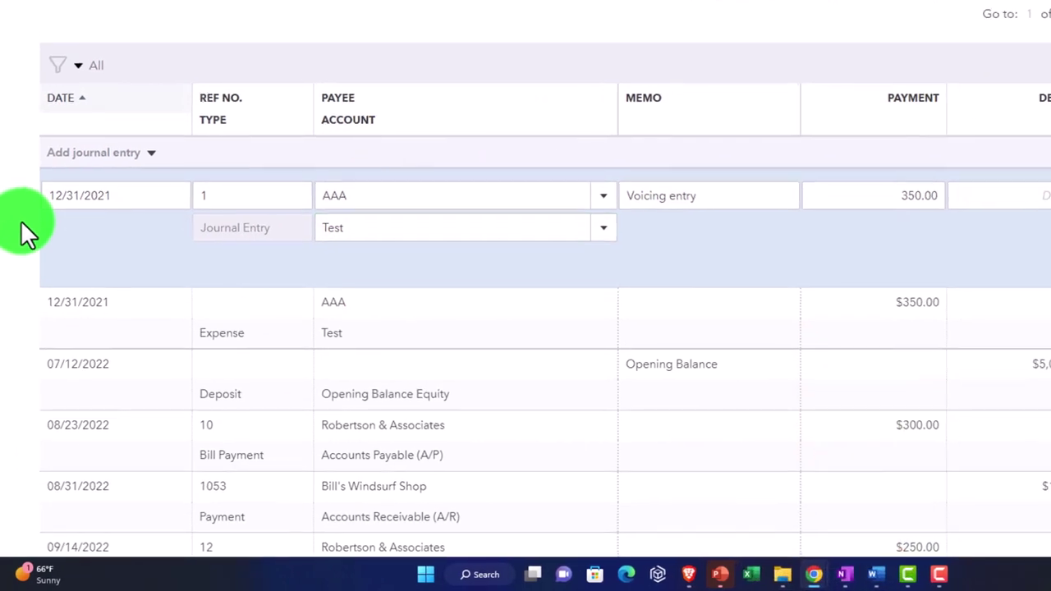
{"action": "left_click", "coordinate": [73, 338]}
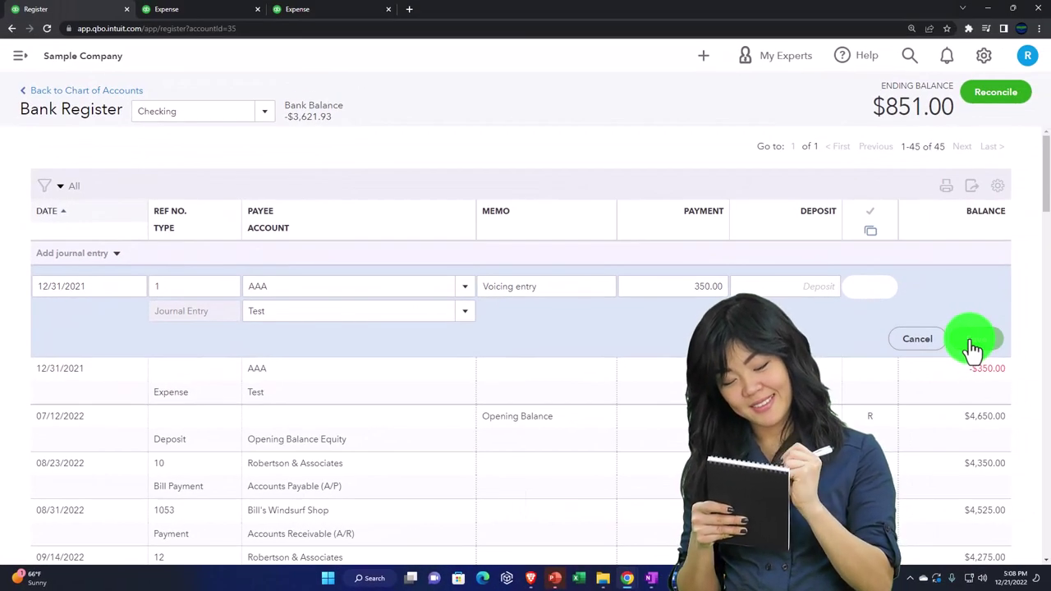
{"action": "left_click", "coordinate": [977, 343]}
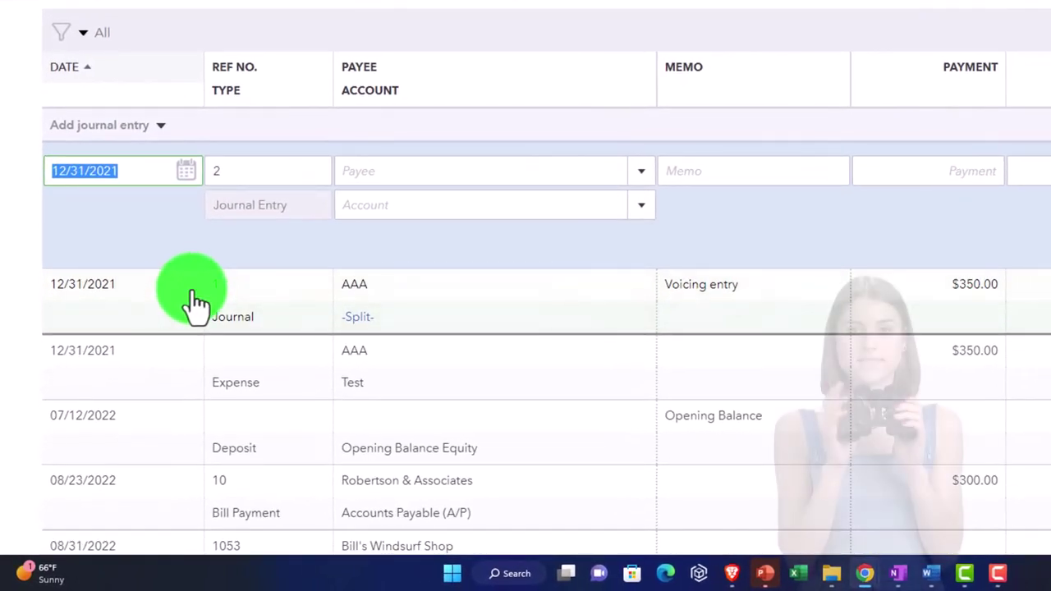
Open the original AAA expense of 12/31/2021 from the register for full editing and void it
{"action": "left_click", "coordinate": [417, 391]}
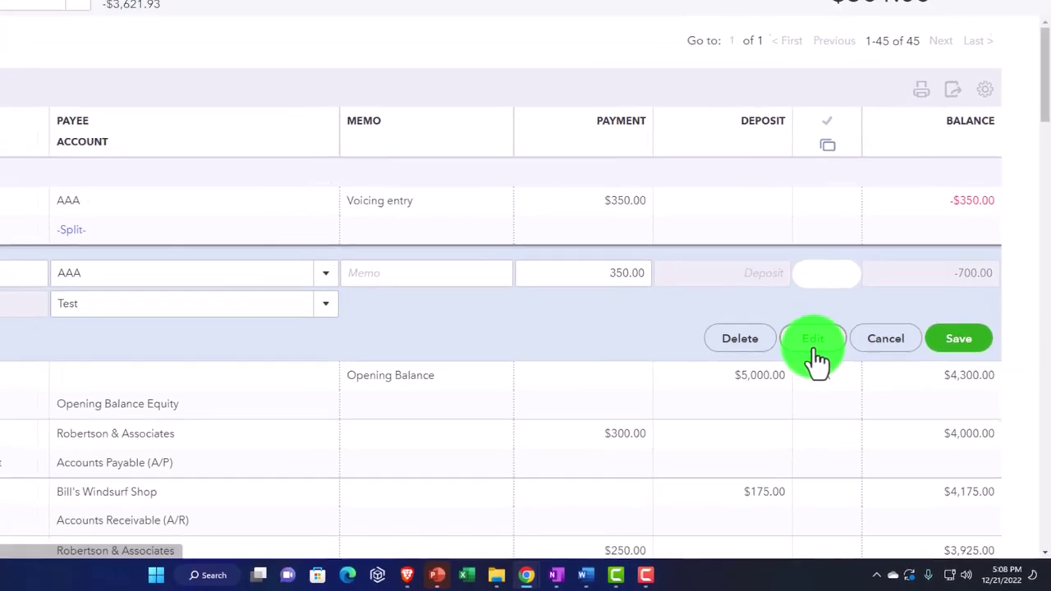
{"action": "left_click", "coordinate": [789, 320]}
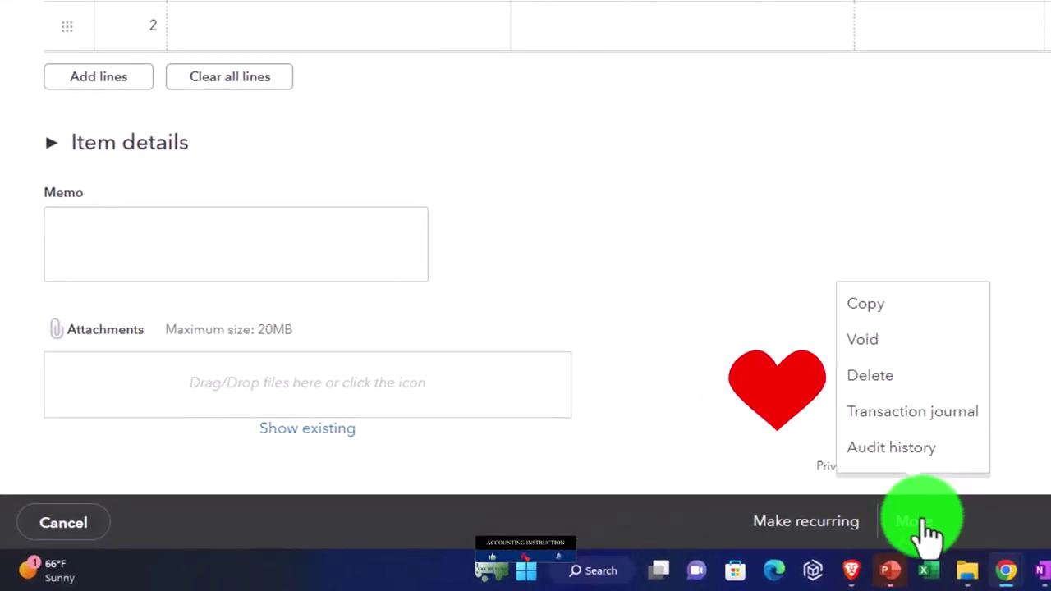
{"action": "left_click", "coordinate": [887, 358]}
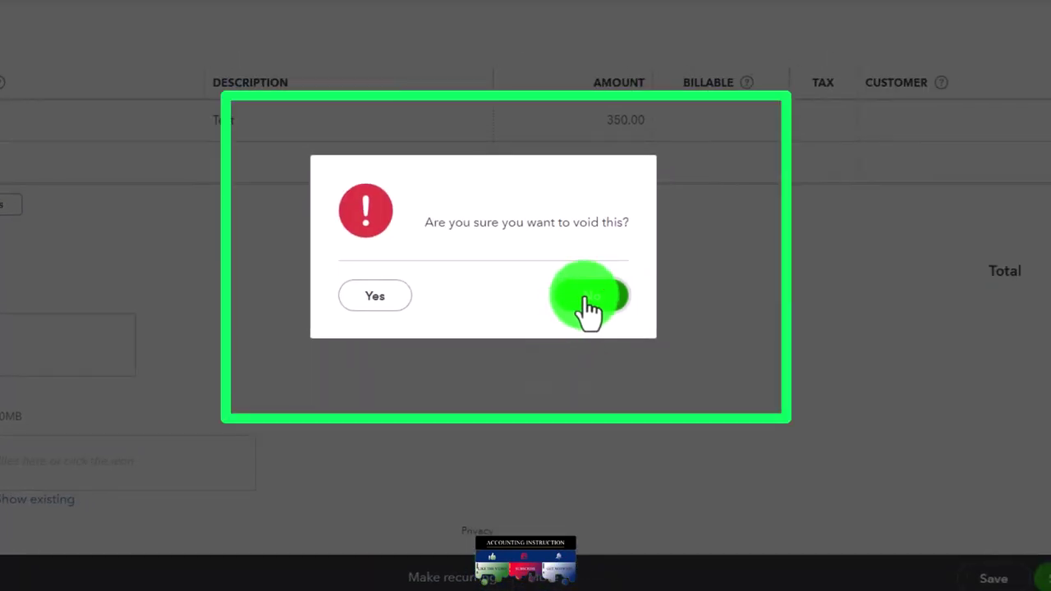
{"action": "left_click", "coordinate": [396, 299]}
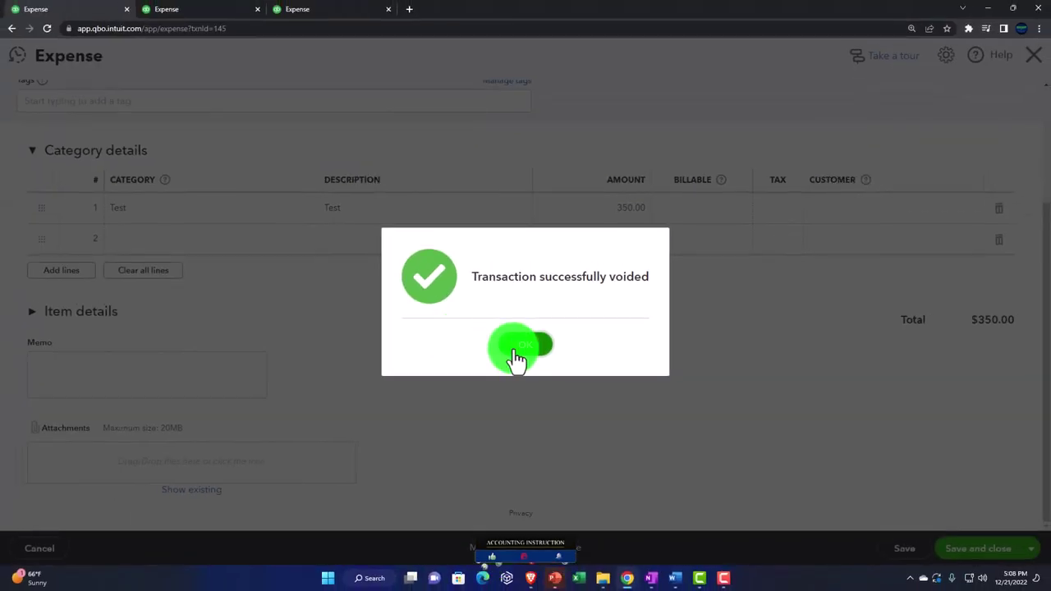
{"action": "left_click", "coordinate": [522, 355]}
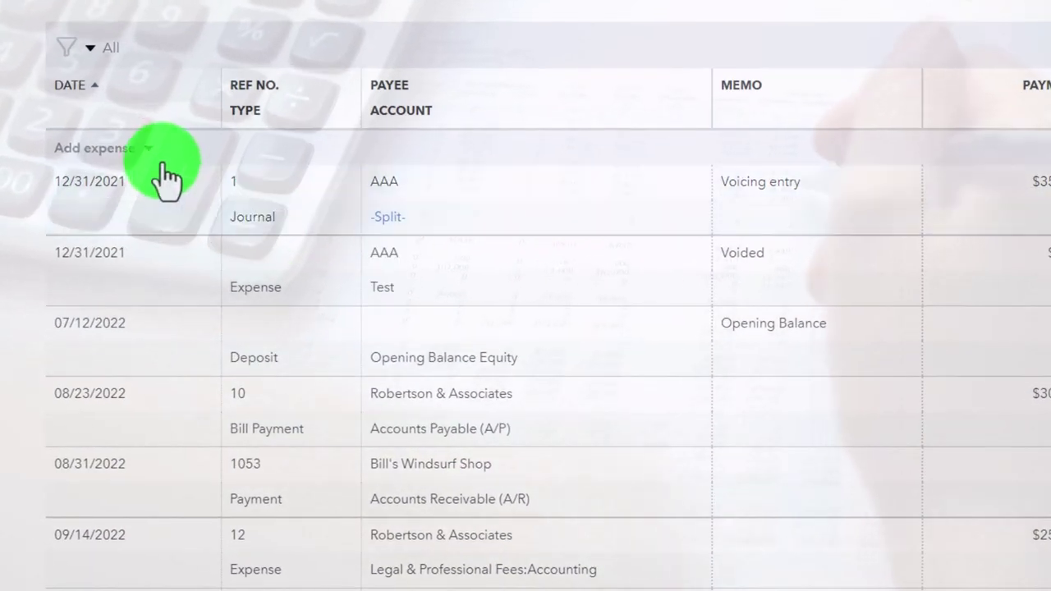
Start a second journal entry in the Checking register dated 12/21/2022 with payee AAA, memo "Voiding entry" and a 350.00 deposit
{"action": "left_click", "coordinate": [146, 152]}
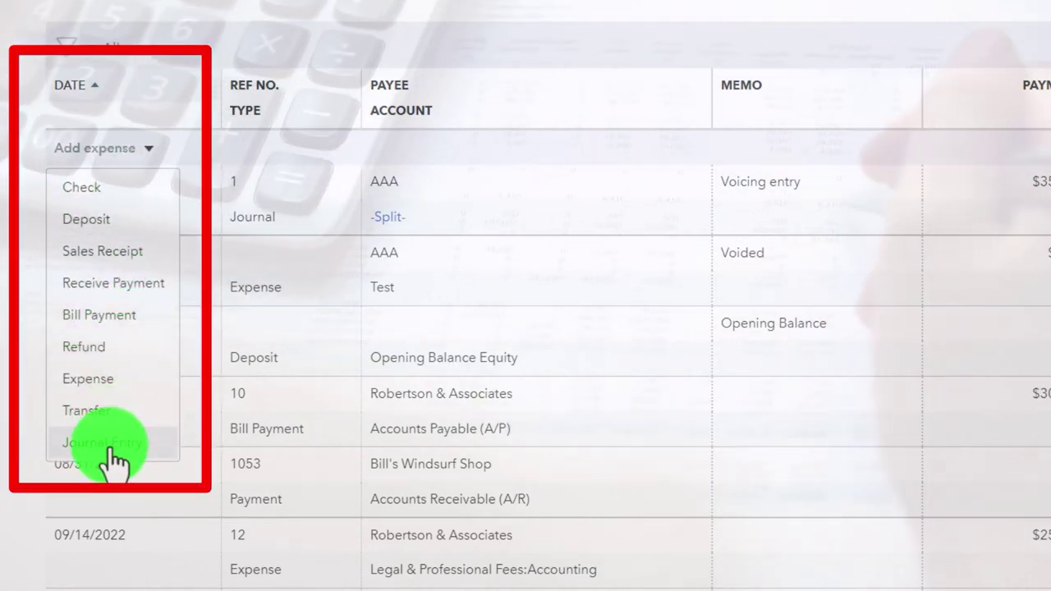
{"action": "left_click", "coordinate": [109, 446]}
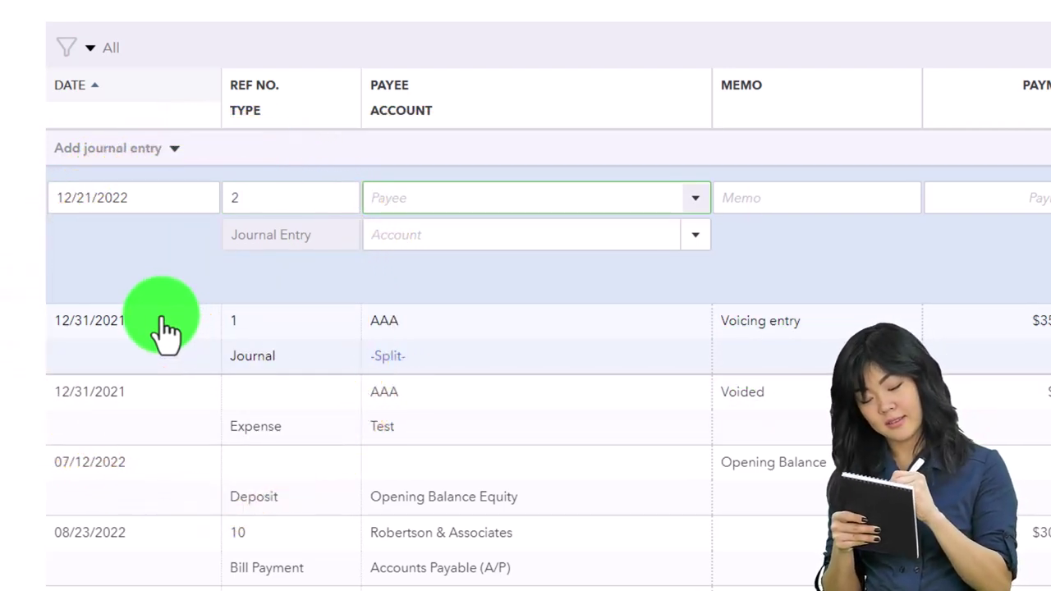
{"action": "type", "text": "a"}
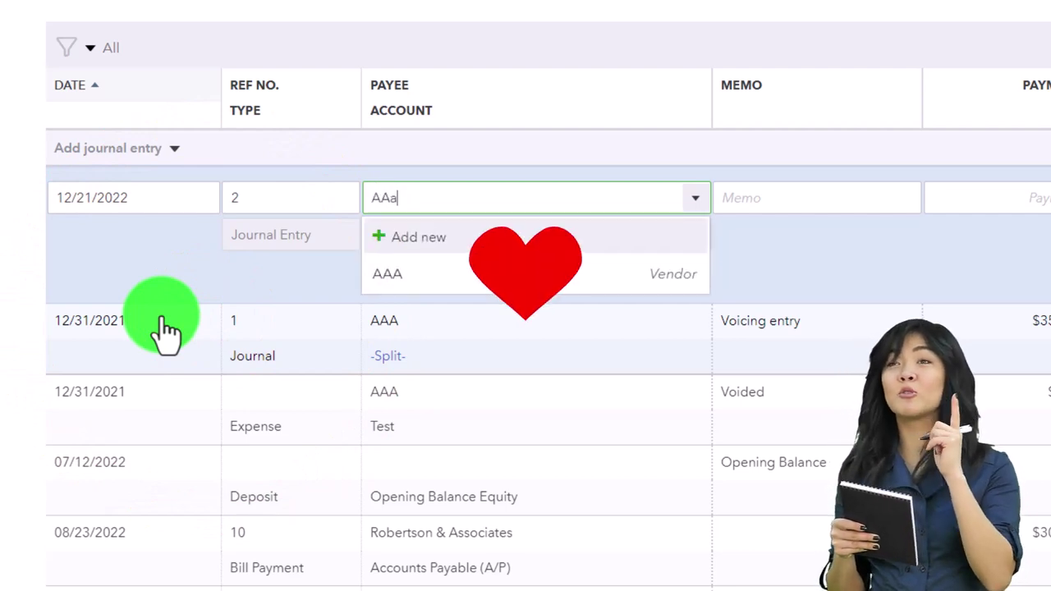
{"action": "key", "text": "Down"}
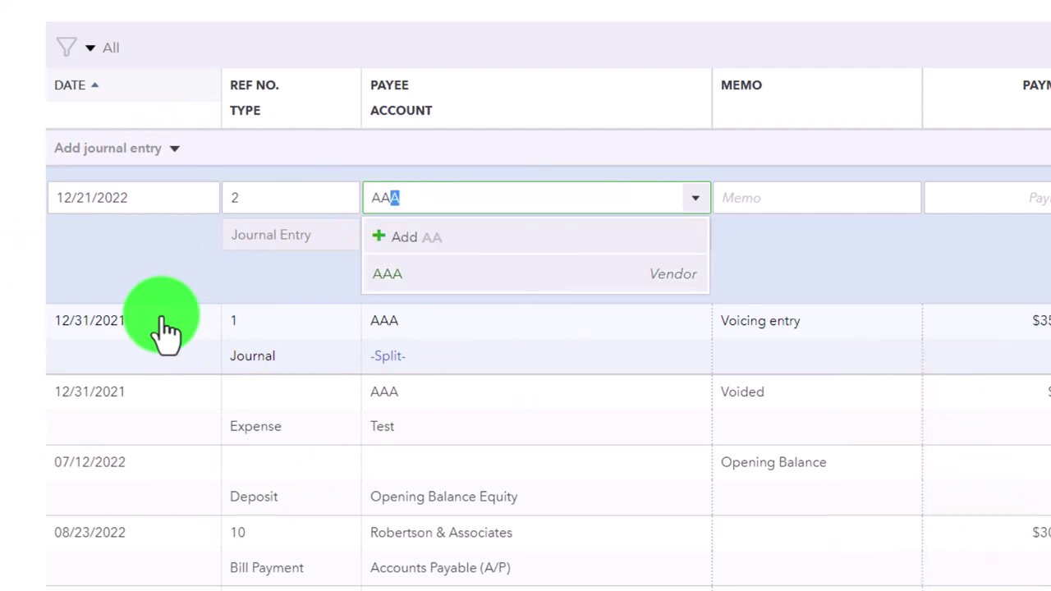
{"action": "key", "text": "Tab"}
{"action": "type", "text": "V"}
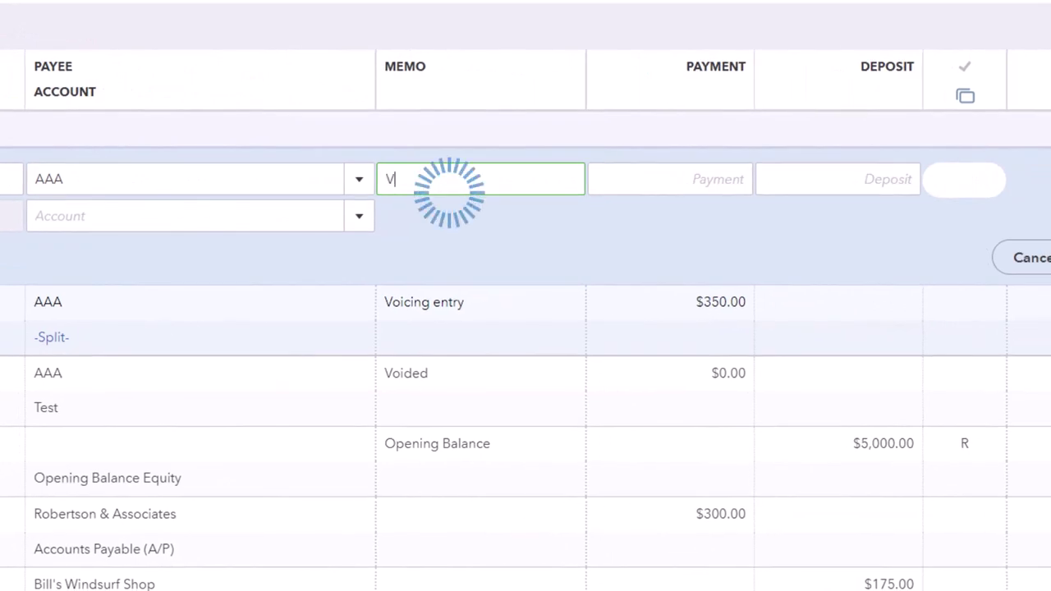
{"action": "type", "text": "oiding entry"}
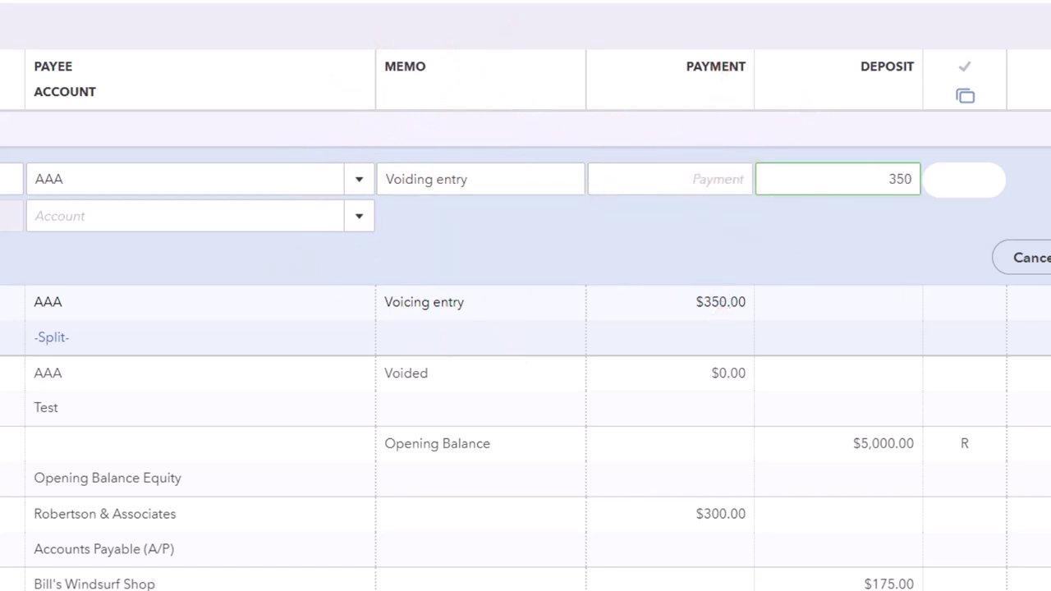
Assign the 12/21/2022 voiding entry to the Test account and save it
{"action": "left_click", "coordinate": [165, 216]}
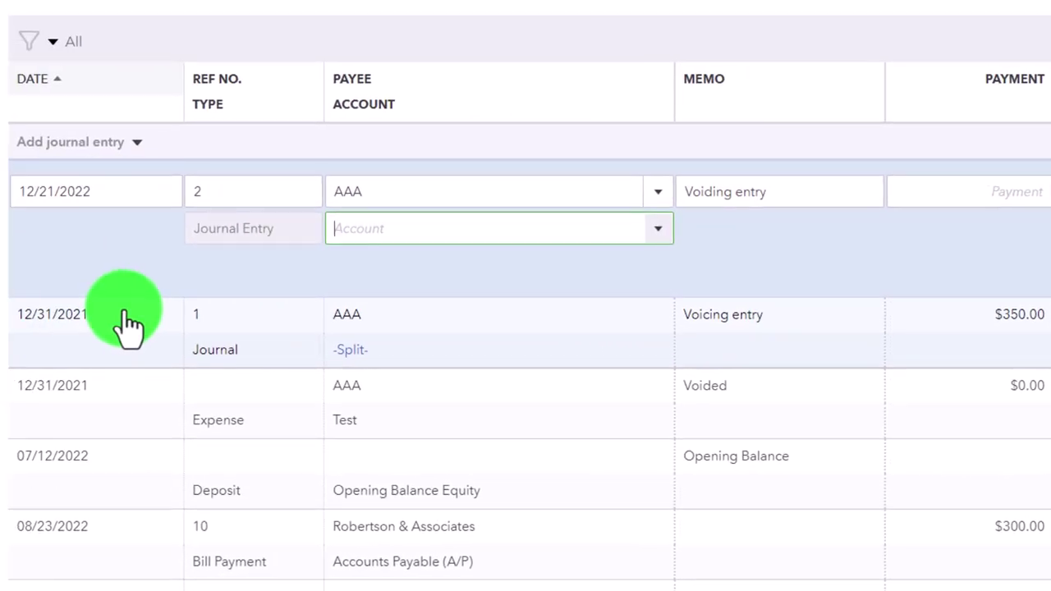
{"action": "type", "text": "Test"}
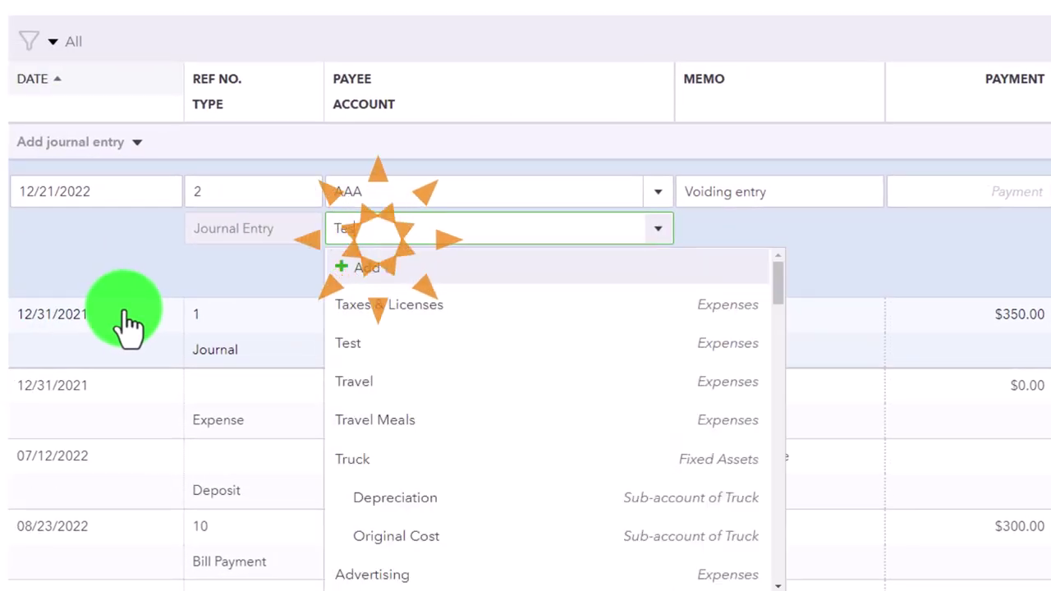
{"action": "left_click", "coordinate": [127, 324]}
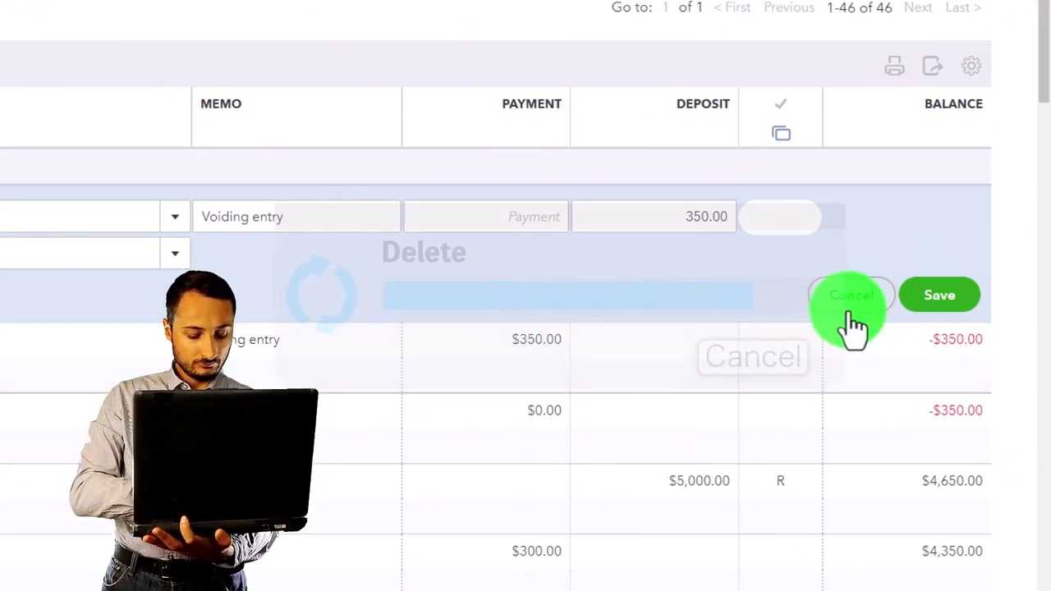
{"action": "left_click", "coordinate": [936, 306]}
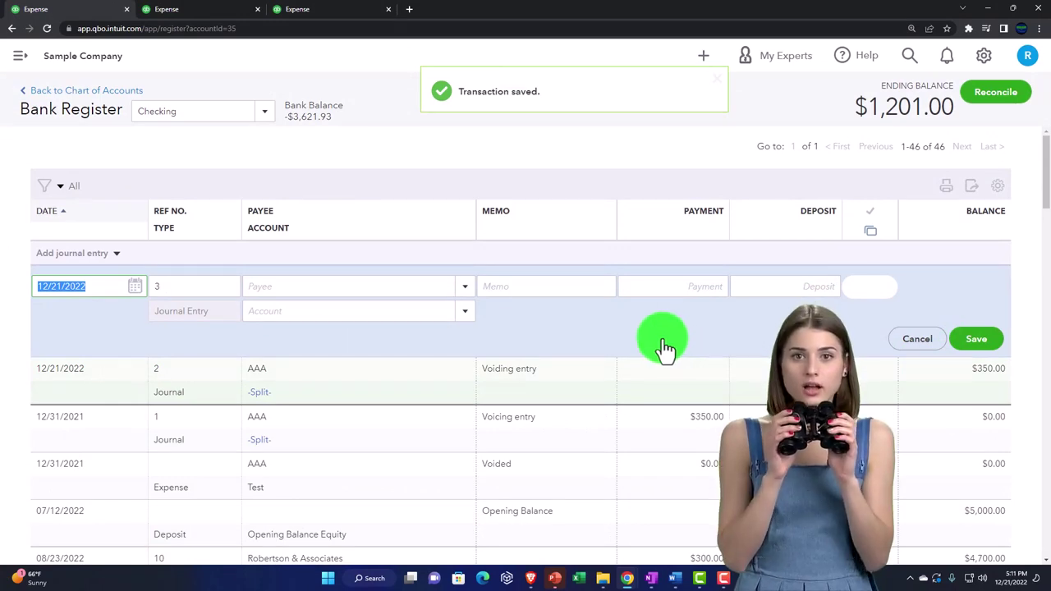
Rerun the 2021 Balance Sheet and view the transactions behind the Checking balance
{"action": "left_click", "coordinate": [204, 16]}
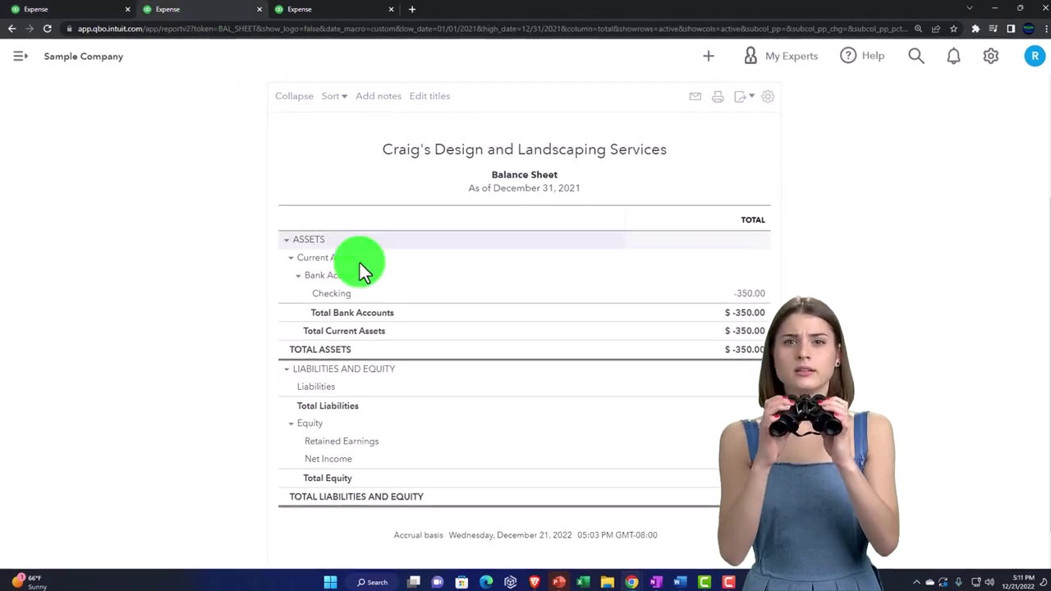
{"action": "scroll", "coordinate": [662, 306], "scroll_direction": "up", "scroll_amount": 3}
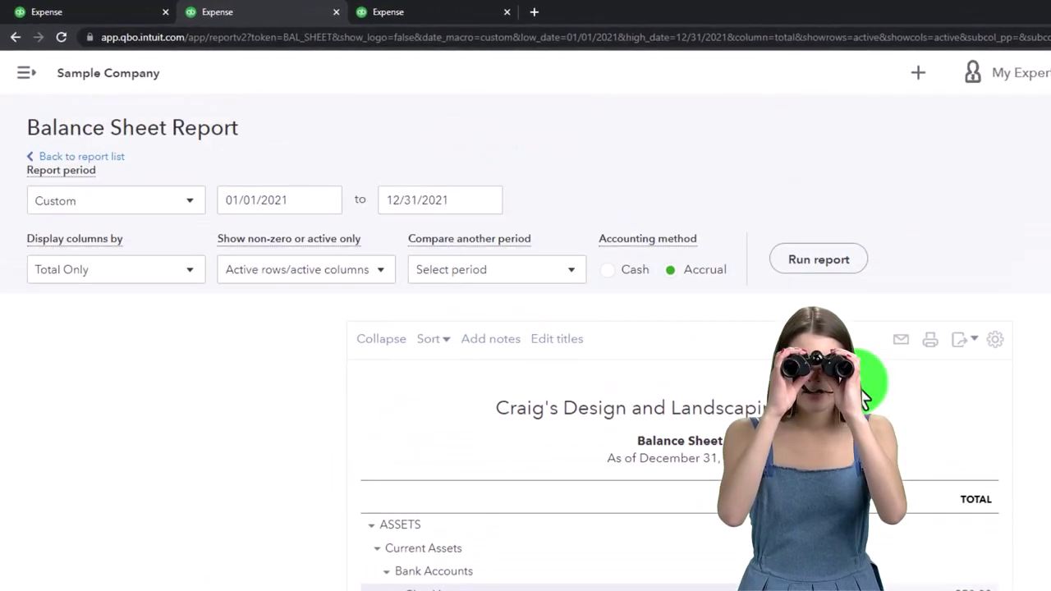
{"action": "left_click", "coordinate": [838, 263]}
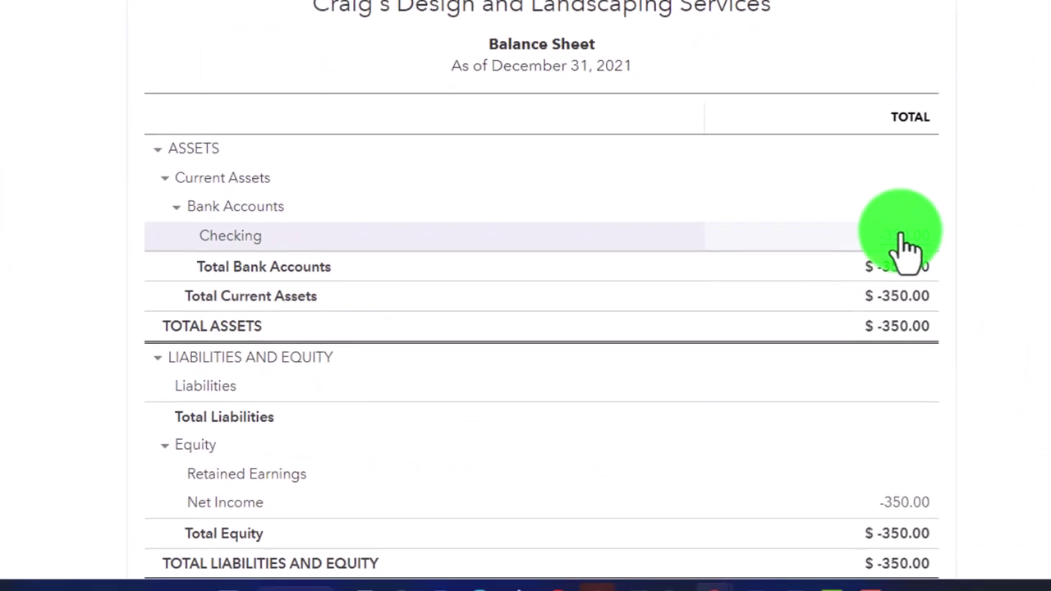
{"action": "left_click", "coordinate": [897, 241]}
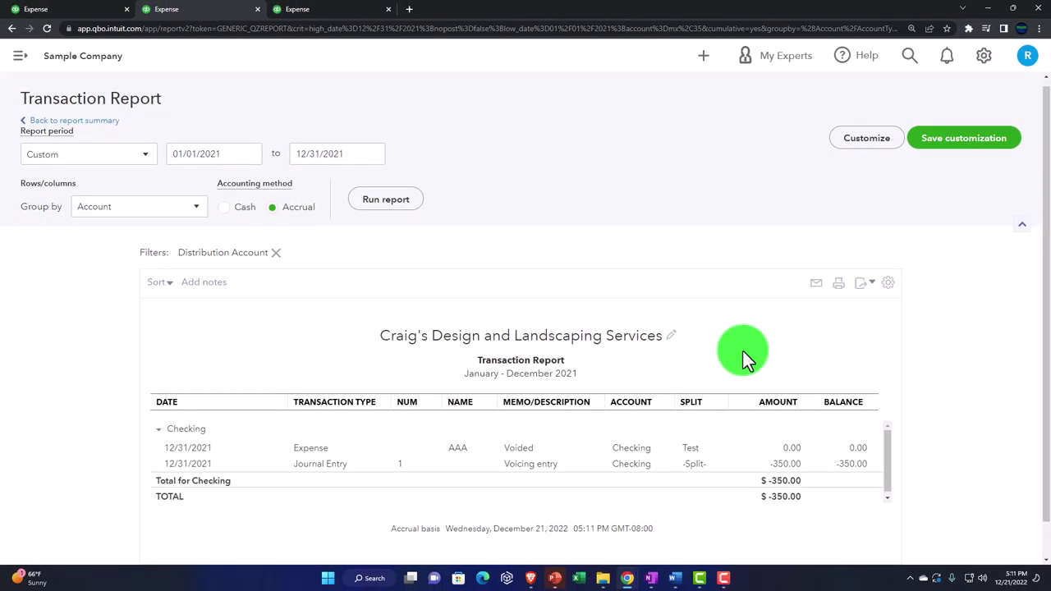
{"action": "scroll", "coordinate": [742, 351], "scroll_direction": "down", "scroll_amount": 1}
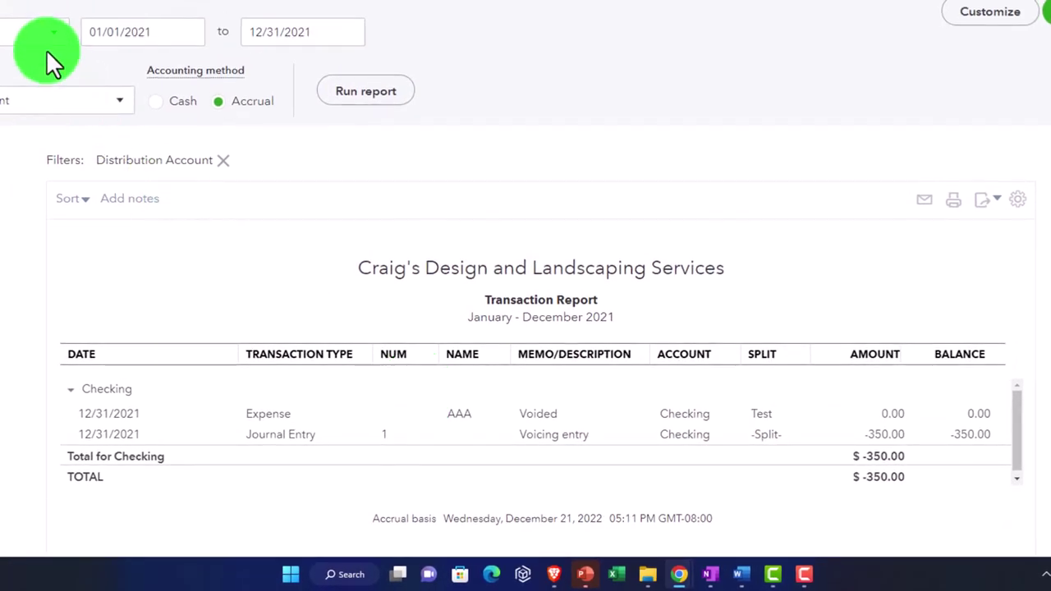
Return to the Balance Sheet and run it for 01/01/2022 to 12/31/2022
{"action": "left_click", "coordinate": [95, 124]}
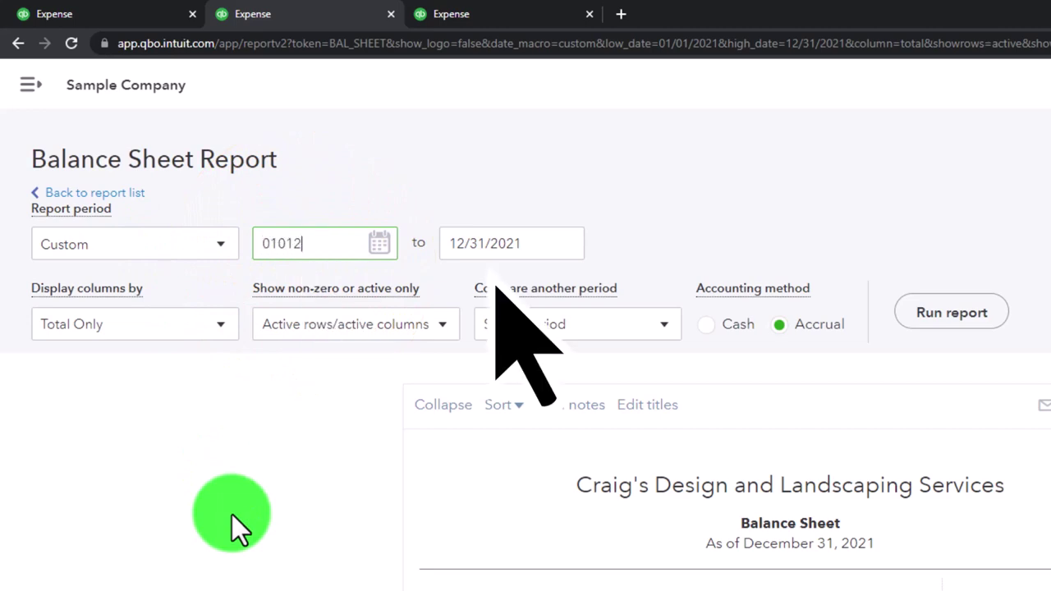
{"action": "key", "text": "Tab"}
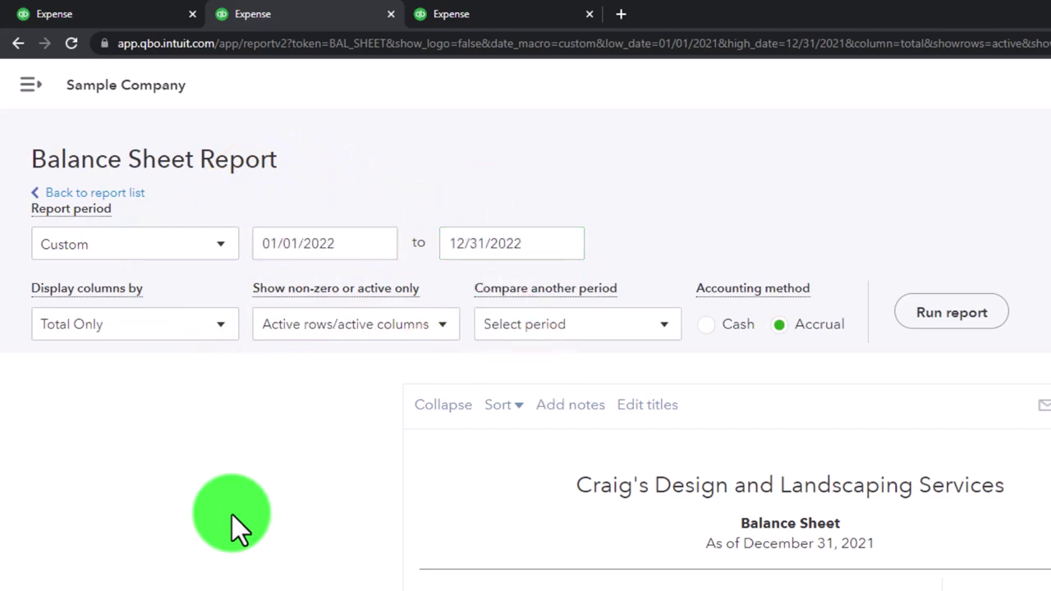
{"action": "left_click", "coordinate": [951, 312]}
{"action": "scroll", "coordinate": [221, 342], "scroll_direction": "down", "scroll_amount": 3}
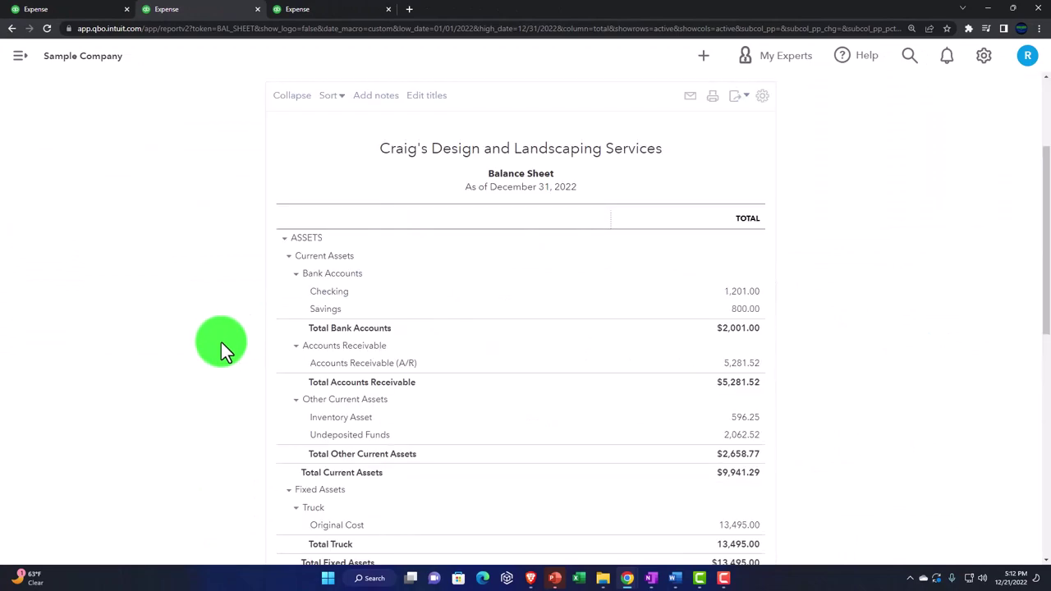
Examine the 2022 Checking transaction detail down to the voiding journal entry, and return to the Balance Sheet
{"action": "left_click", "coordinate": [889, 361]}
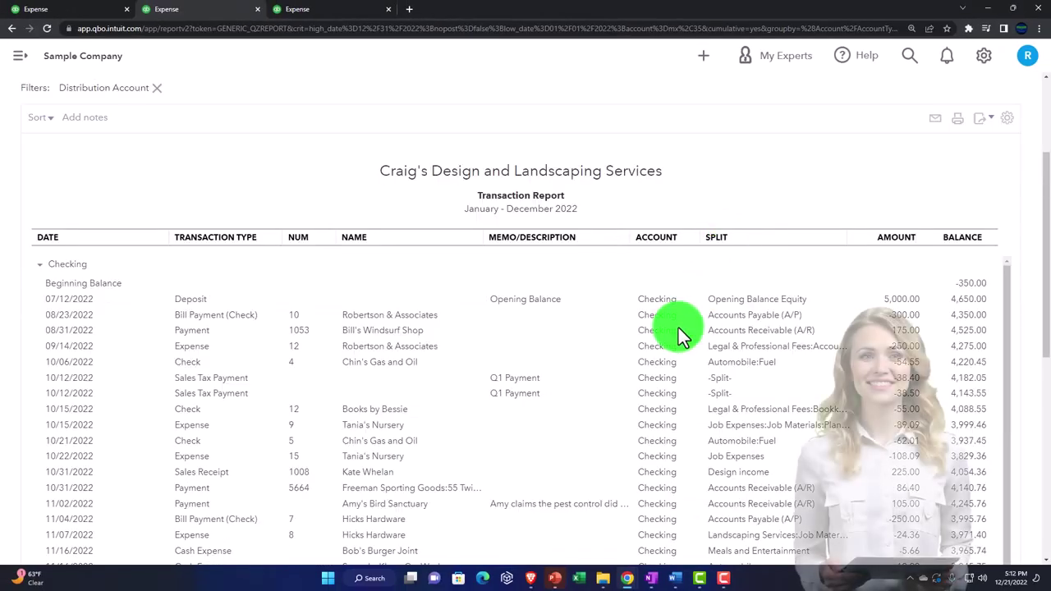
{"action": "scroll", "coordinate": [678, 328], "scroll_direction": "down", "scroll_amount": 3}
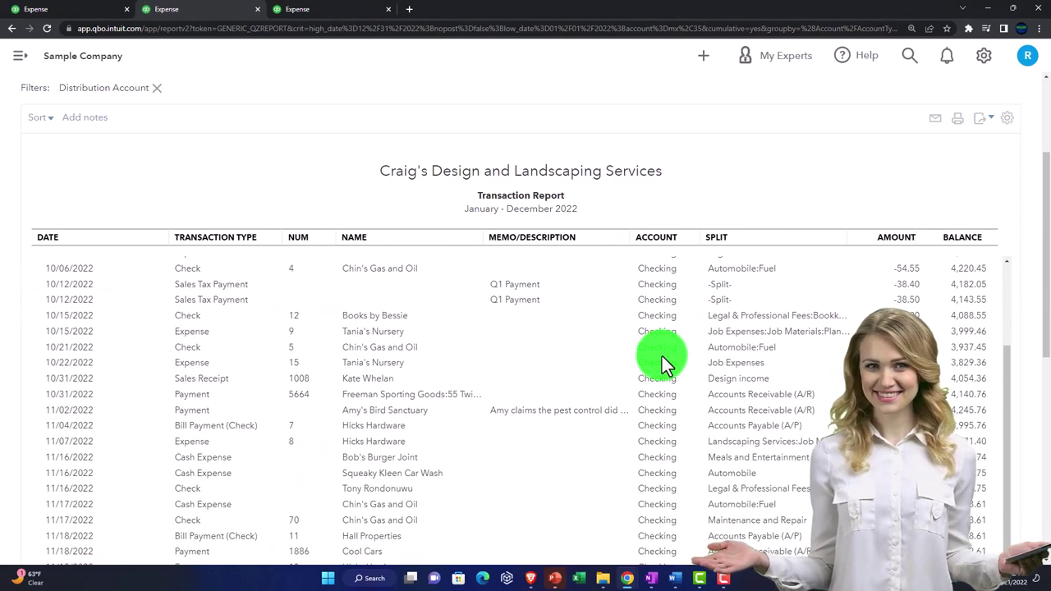
{"action": "scroll", "coordinate": [579, 347], "scroll_direction": "down", "scroll_amount": 5}
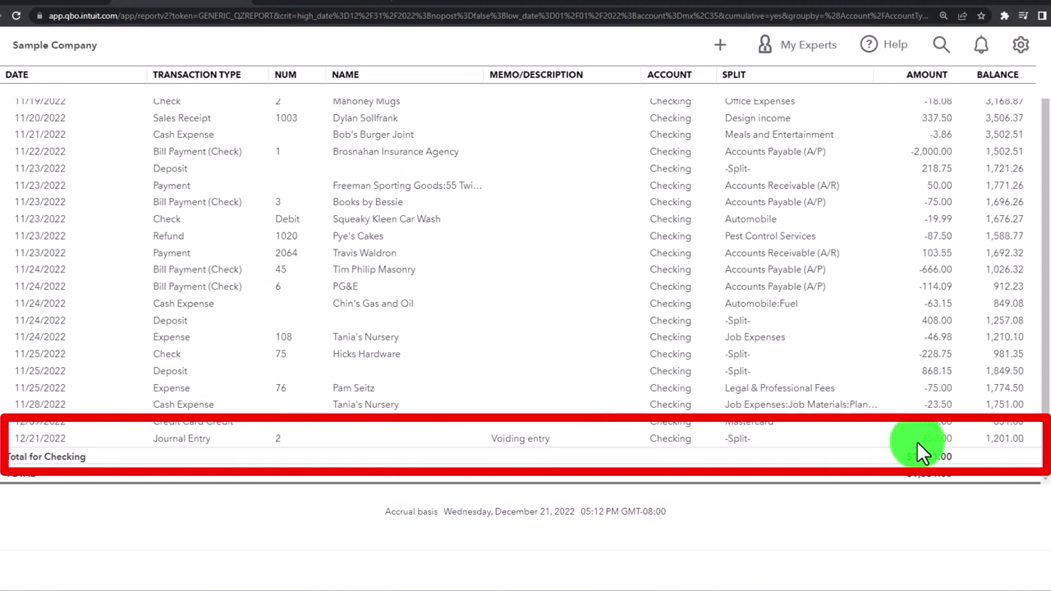
{"action": "scroll", "coordinate": [230, 362], "scroll_direction": "up", "scroll_amount": 5}
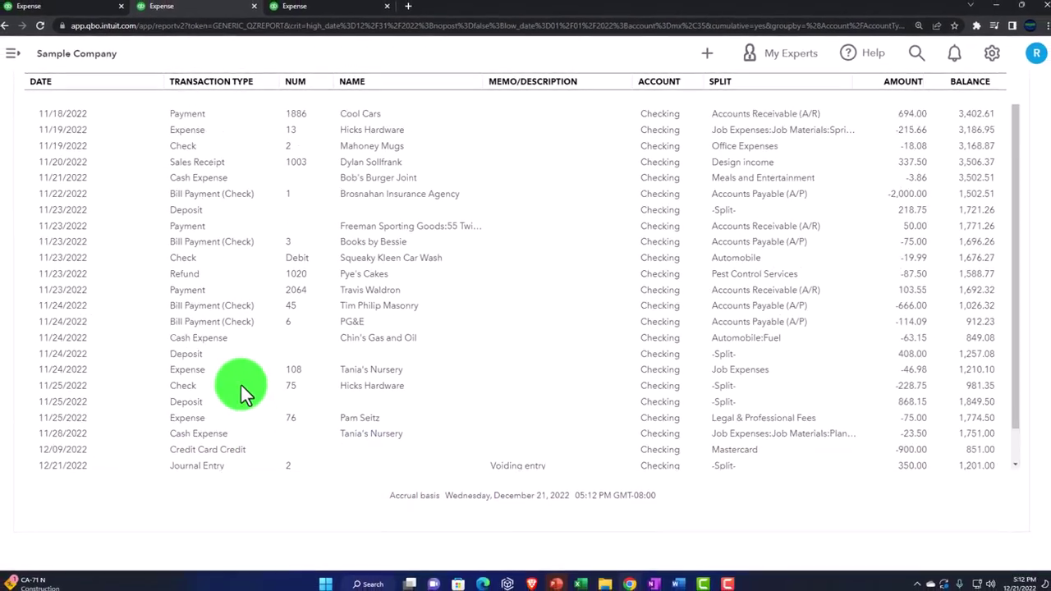
{"action": "scroll", "coordinate": [212, 341], "scroll_direction": "up", "scroll_amount": 10}
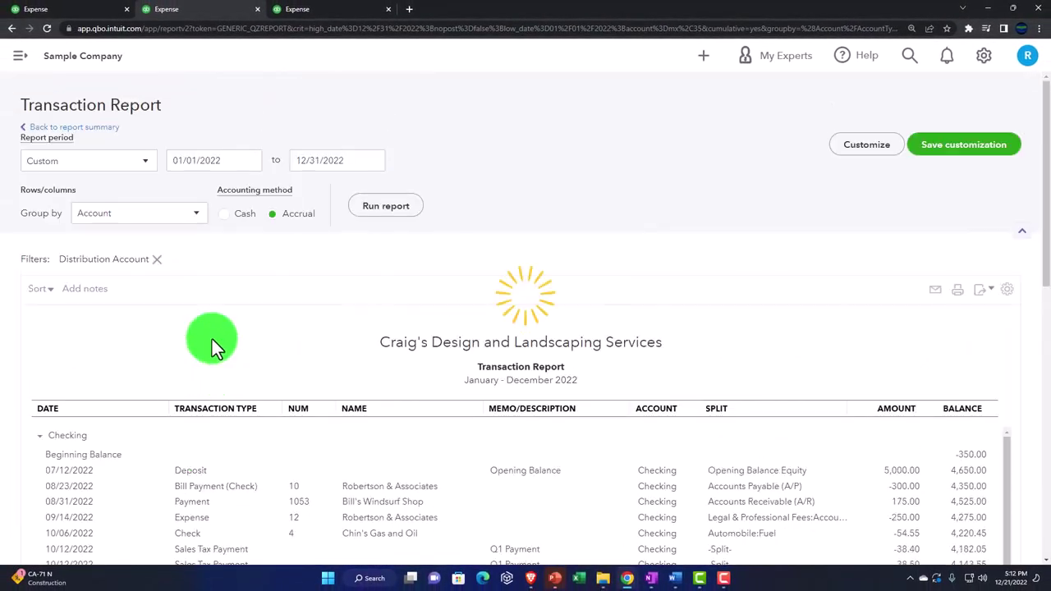
{"action": "left_click", "coordinate": [91, 128]}
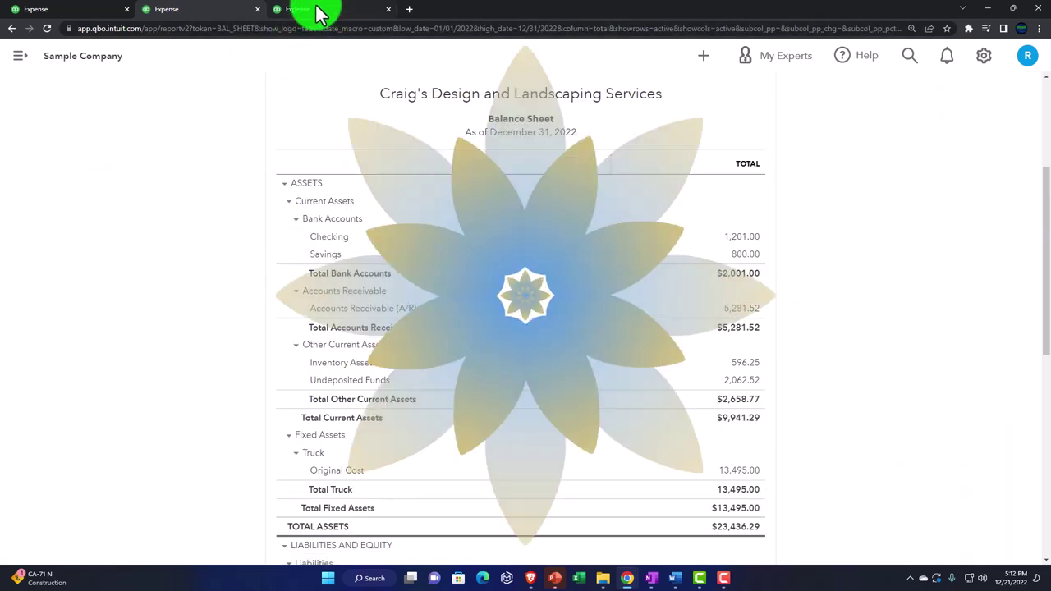
Switch to the 2021 Profit and Loss report, rerun it and view the transactions behind the Test expense
{"action": "left_click", "coordinate": [316, 12]}
{"action": "left_click", "coordinate": [628, 164]}
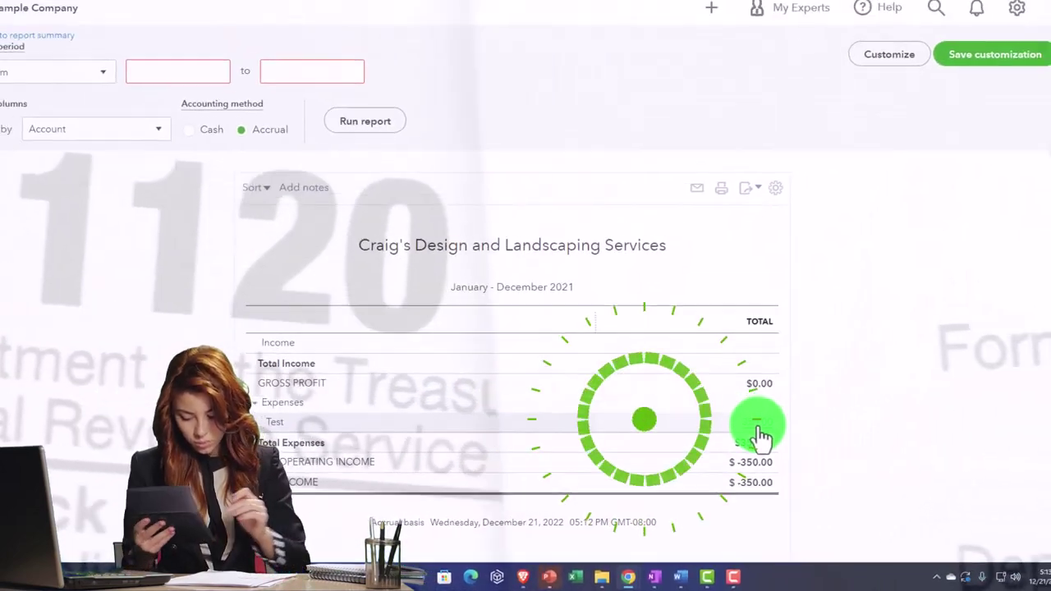
{"action": "left_click", "coordinate": [757, 426]}
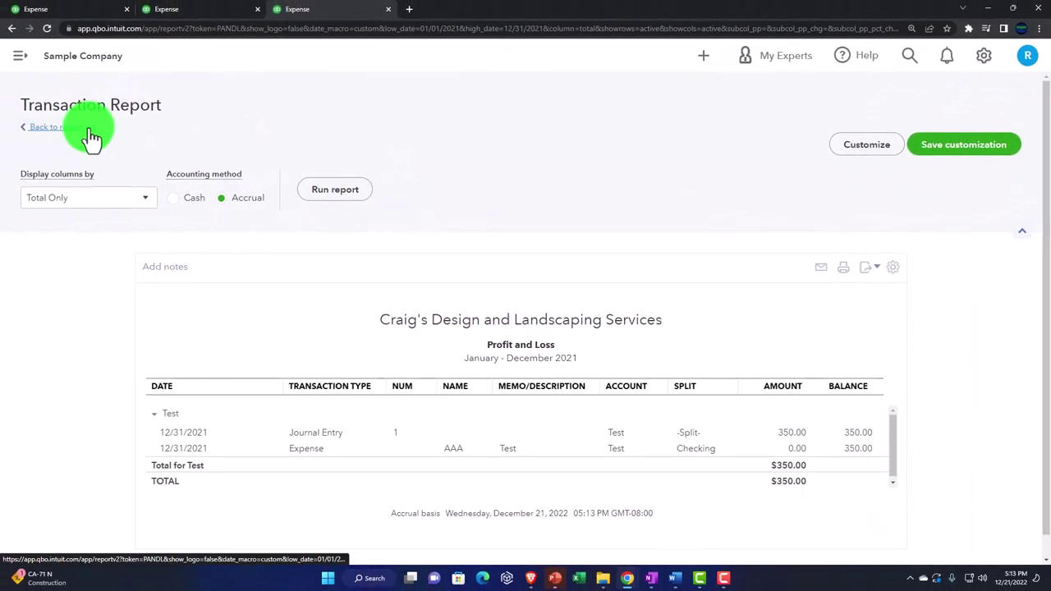
Return to the Profit and Loss report and run it for 01/01/2022 to 12/31/2022
{"action": "left_click", "coordinate": [90, 138]}
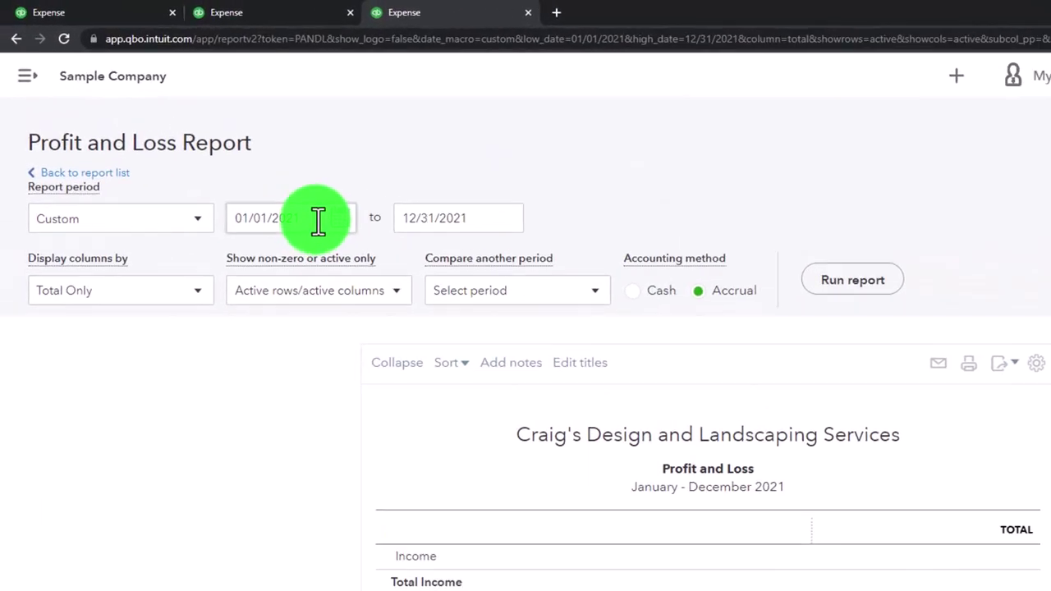
{"action": "left_click", "coordinate": [243, 167]}
{"action": "left_click", "coordinate": [374, 259]}
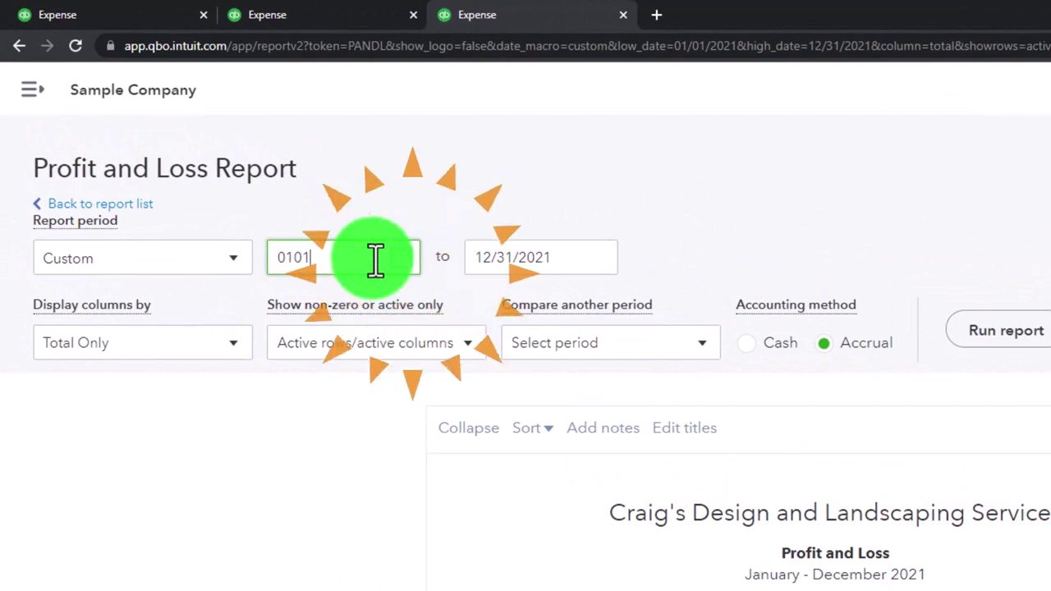
{"action": "key", "text": "Tab"}
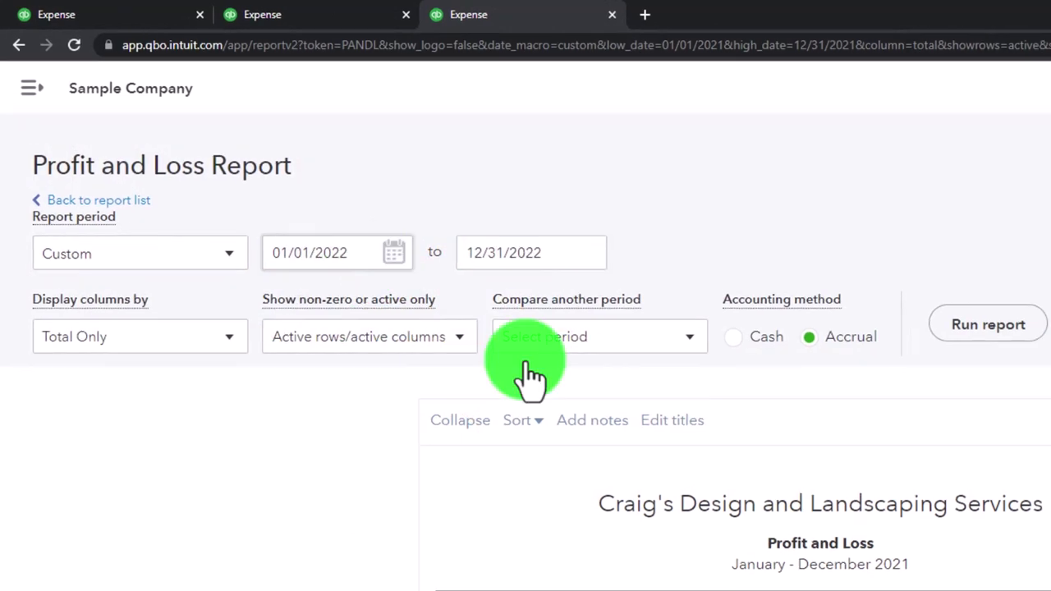
{"action": "left_click", "coordinate": [990, 333]}
{"action": "scroll", "coordinate": [992, 475], "scroll_direction": "down", "scroll_amount": 2}
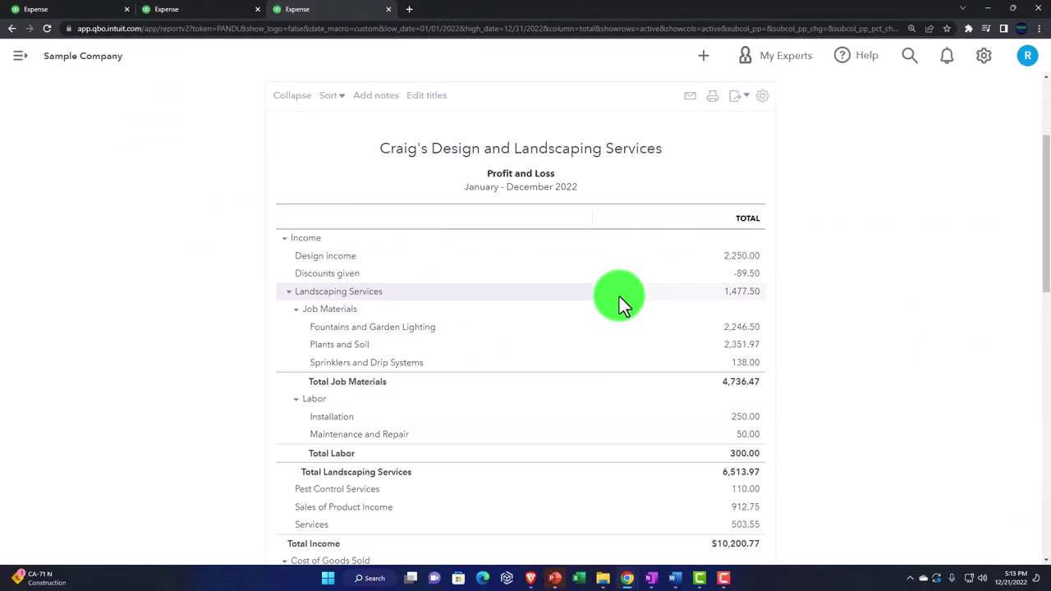
Examine the Test expense line in the 2022 Profit and Loss report
{"action": "scroll", "coordinate": [619, 297], "scroll_direction": "down", "scroll_amount": 7}
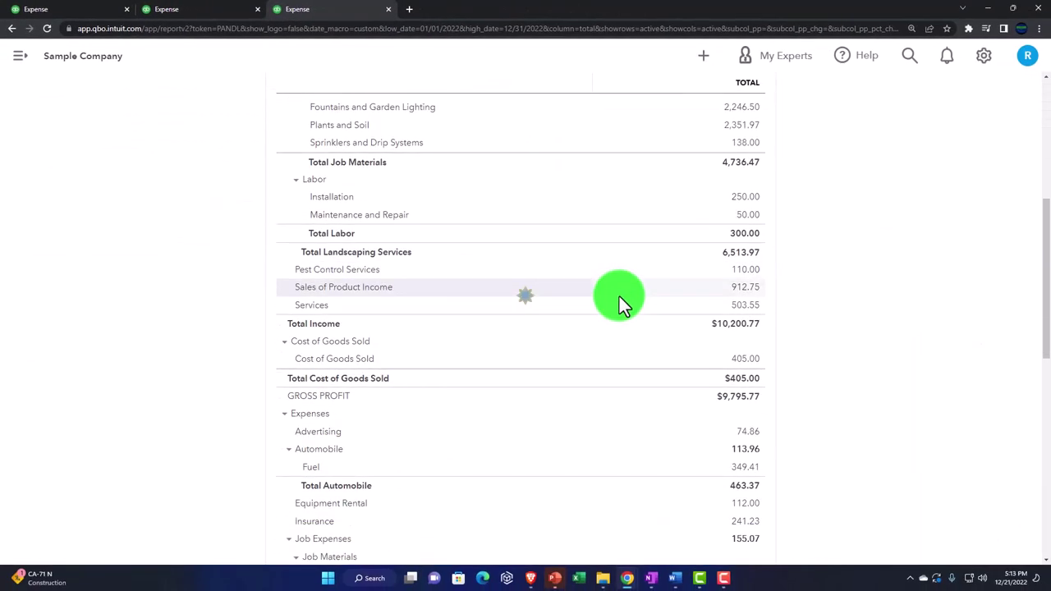
{"action": "scroll", "coordinate": [619, 297], "scroll_direction": "down", "scroll_amount": 2}
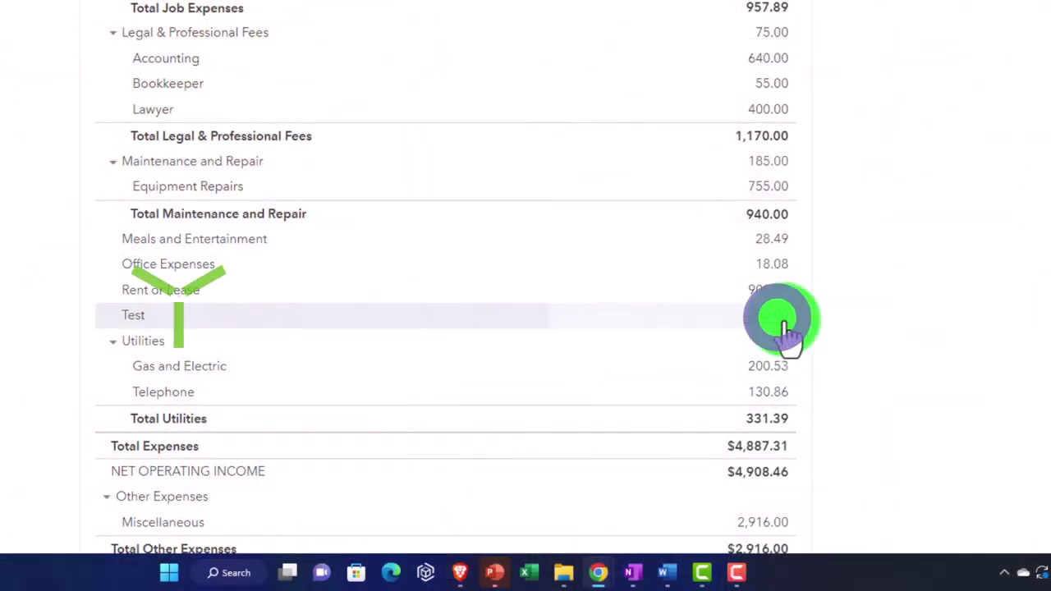
{"action": "left_click", "coordinate": [785, 324]}
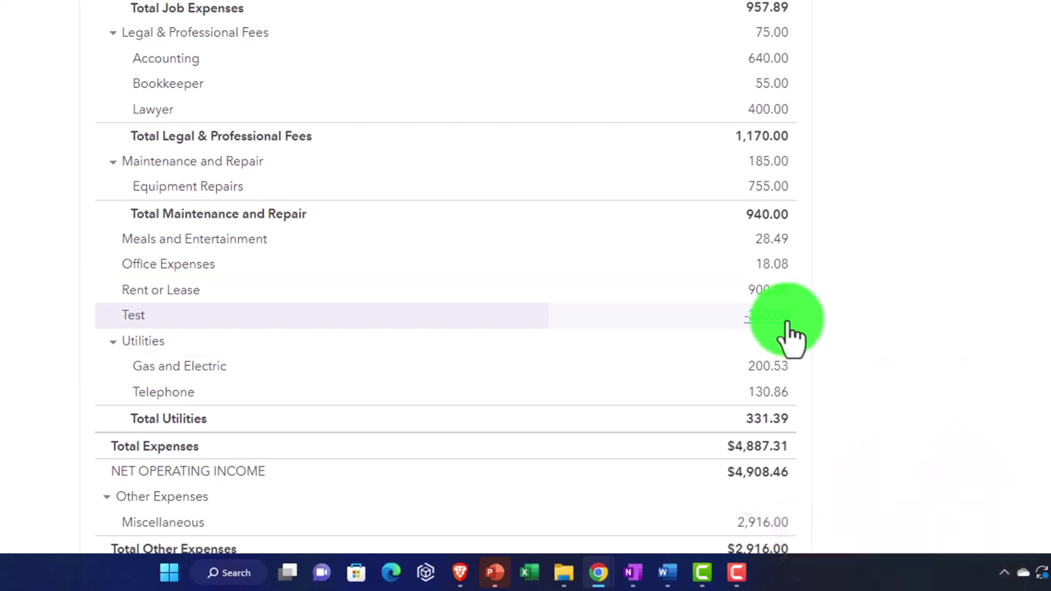
{"action": "scroll", "coordinate": [787, 320], "scroll_direction": "up", "scroll_amount": 4}
{"action": "scroll", "coordinate": [787, 329], "scroll_direction": "up", "scroll_amount": 5}
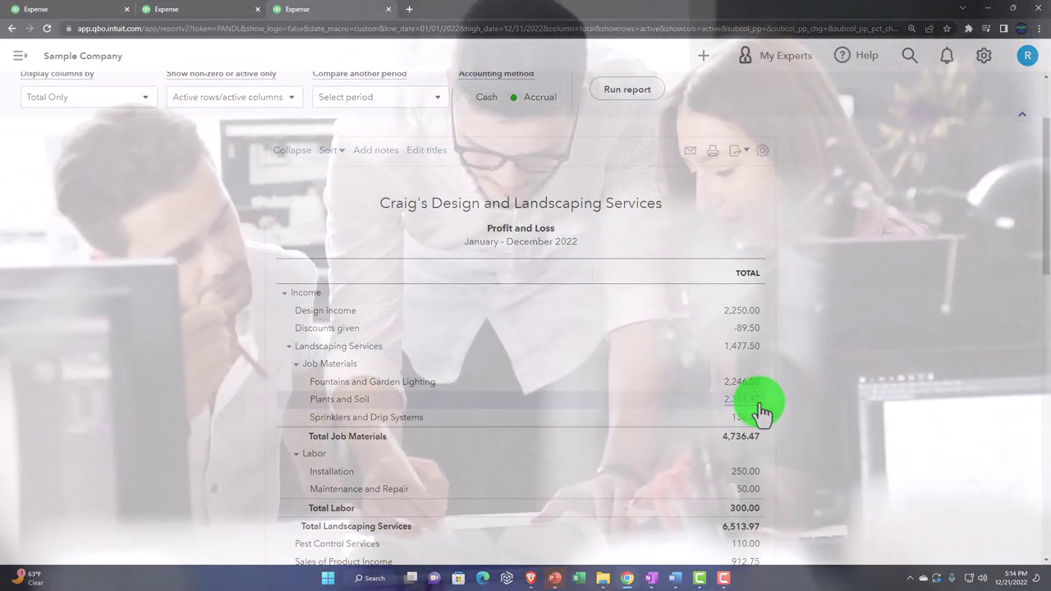
Switch to the 2022 Balance Sheet and examine its equity section, including Retained Earnings and Net Income
{"action": "left_click", "coordinate": [212, 12]}
{"action": "scroll", "coordinate": [221, 237], "scroll_direction": "down", "scroll_amount": 5}
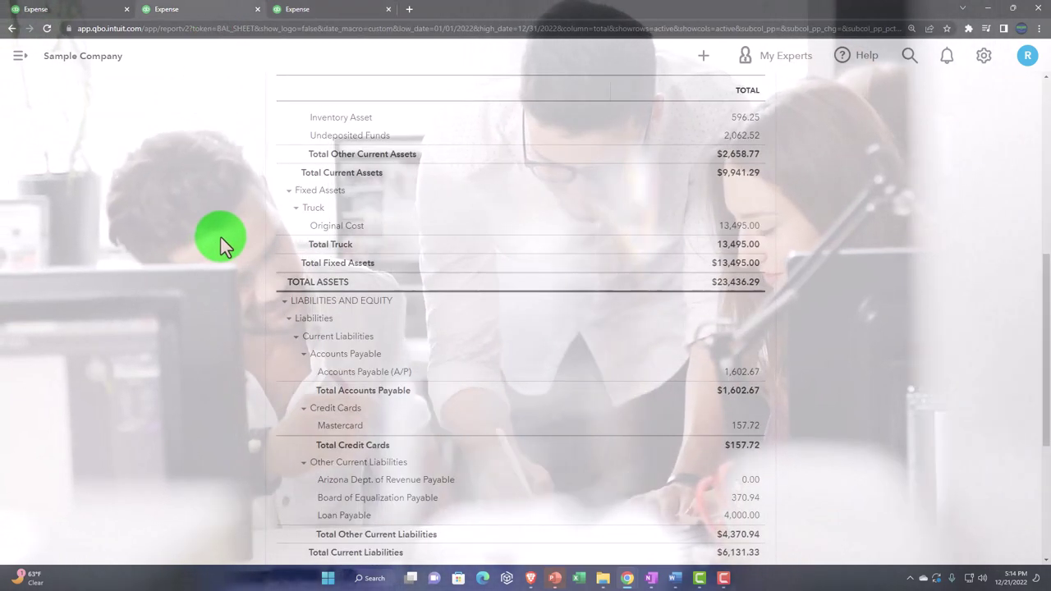
{"action": "scroll", "coordinate": [221, 238], "scroll_direction": "down", "scroll_amount": 2}
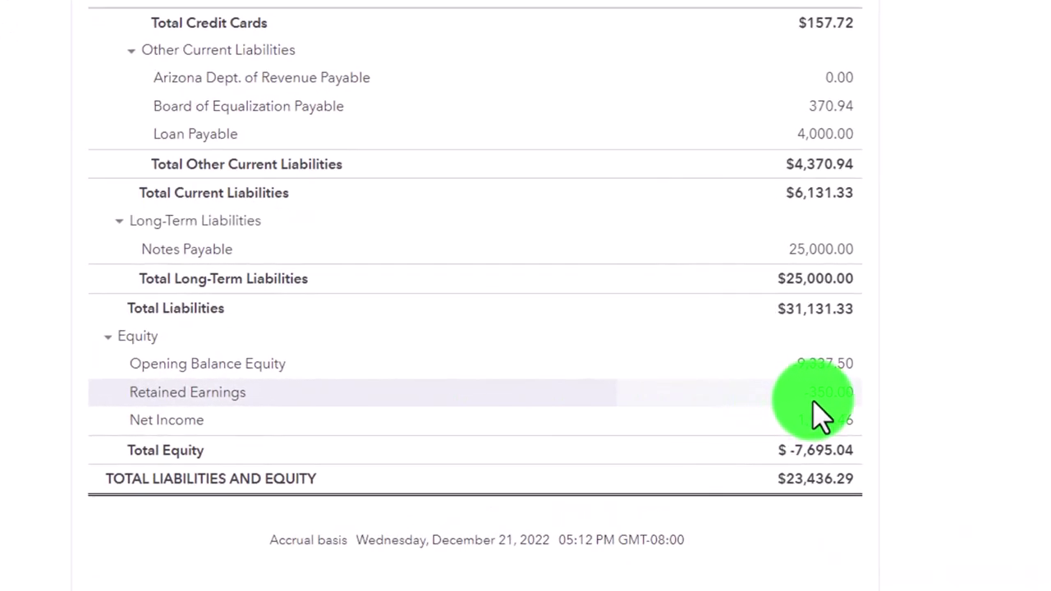
Run the Balance Sheet for 01/01/2021 to 12/31/2021 and review the Checking and Net Income lines
{"action": "scroll", "coordinate": [821, 419], "scroll_direction": "up", "scroll_amount": 15}
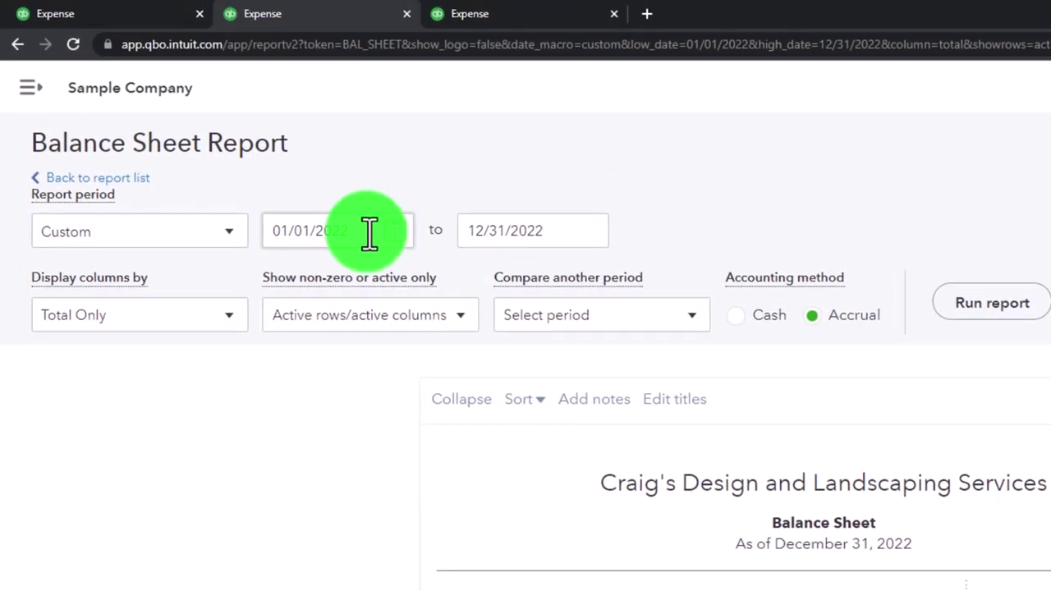
{"action": "left_click", "coordinate": [370, 233]}
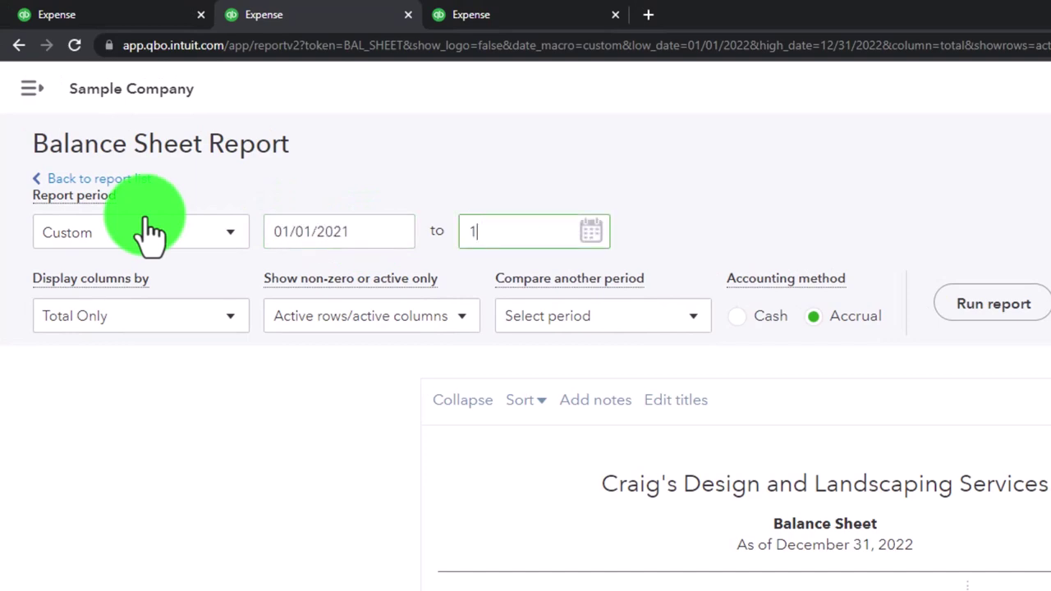
{"action": "type", "text": "12312021"}
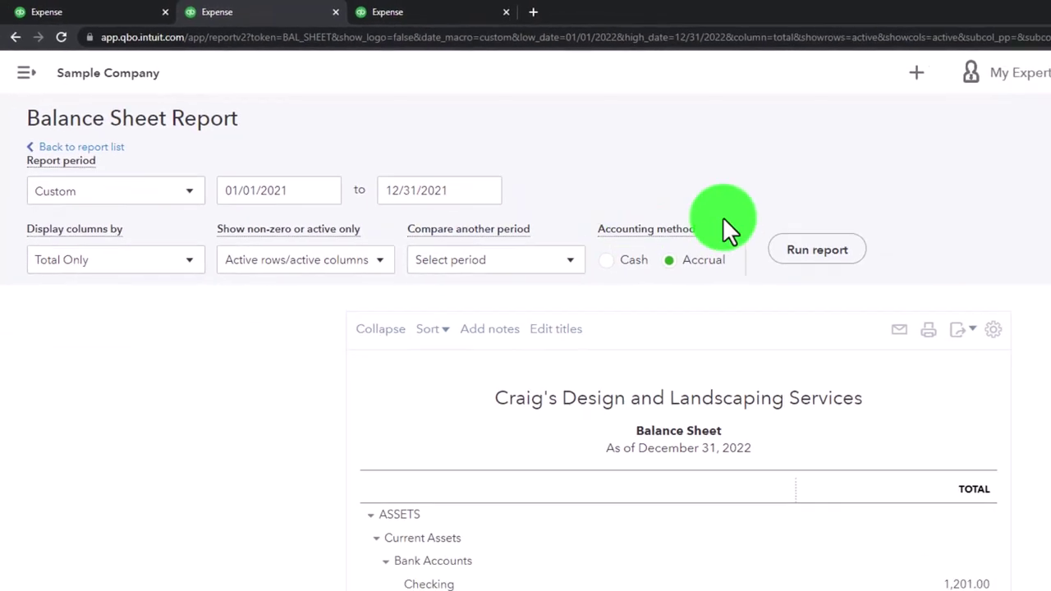
{"action": "left_click", "coordinate": [993, 304]}
{"action": "scroll", "coordinate": [558, 210], "scroll_direction": "down", "scroll_amount": 3}
{"action": "scroll", "coordinate": [559, 209], "scroll_direction": "down", "scroll_amount": 1}
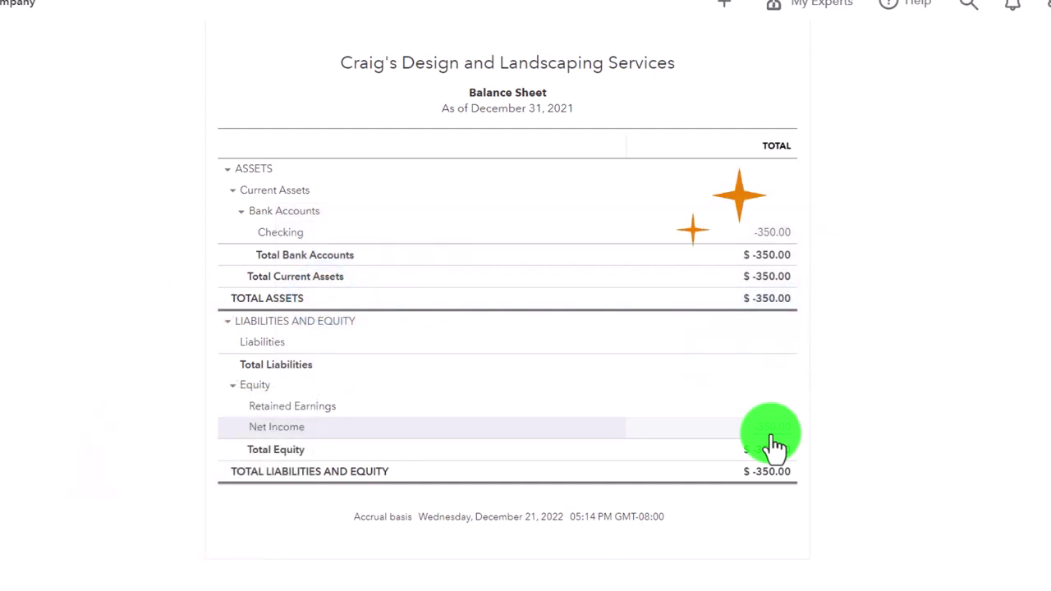
Run the Balance Sheet for 01/01/2022 to 12/31/2022 and review its liabilities and equity section
{"action": "scroll", "coordinate": [342, 399], "scroll_direction": "up", "scroll_amount": 3}
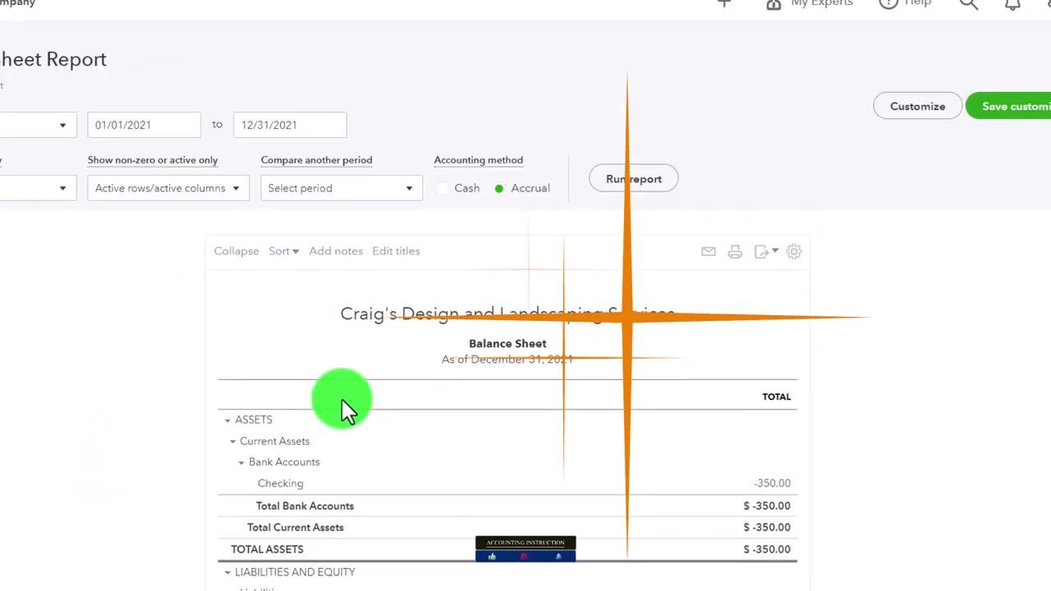
{"action": "left_click", "coordinate": [115, 125]}
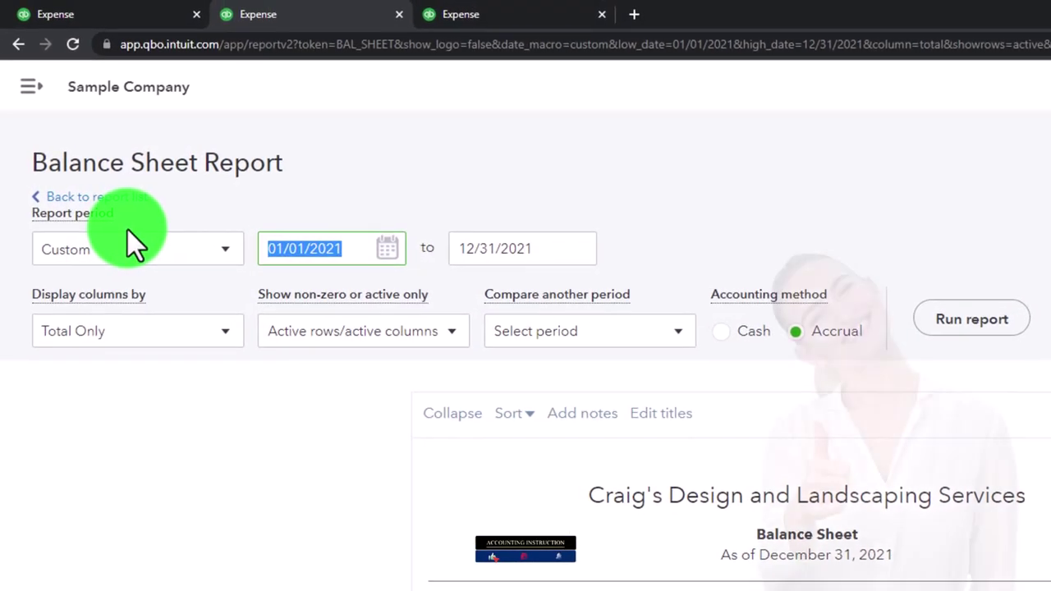
{"action": "type", "text": "01/01/2022"}
{"action": "key", "text": "Tab"}
{"action": "type", "text": "12/31/"}
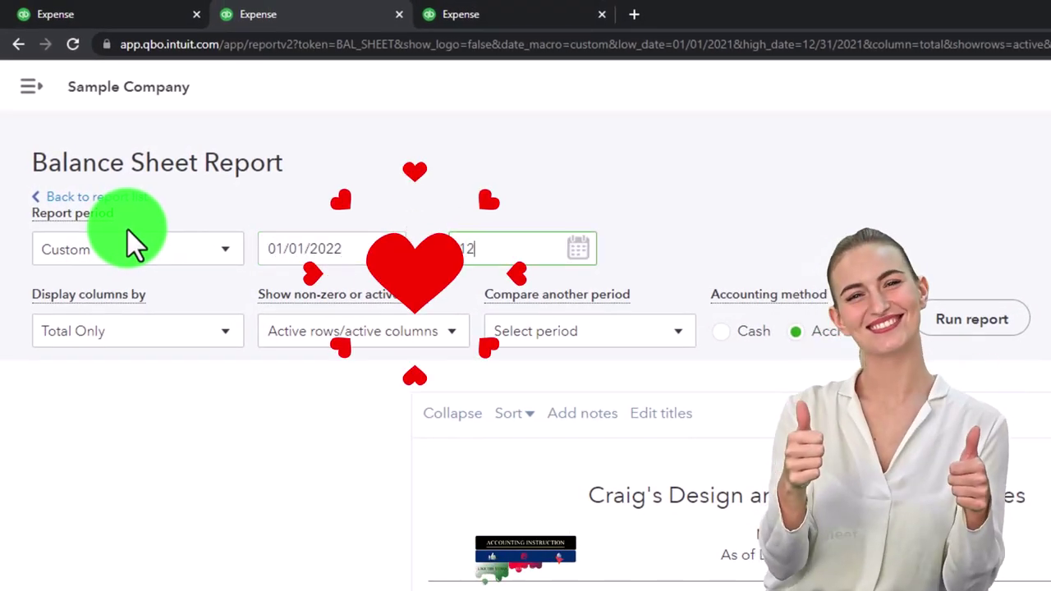
{"action": "type", "text": "2022"}
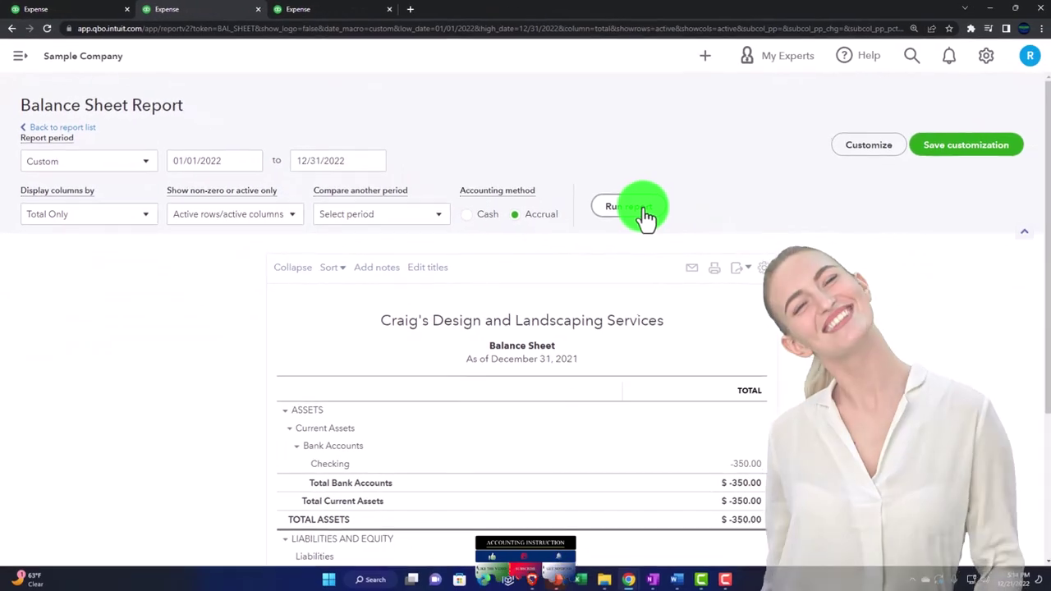
{"action": "left_click", "coordinate": [646, 217]}
{"action": "scroll", "coordinate": [634, 291], "scroll_direction": "down", "scroll_amount": 15}
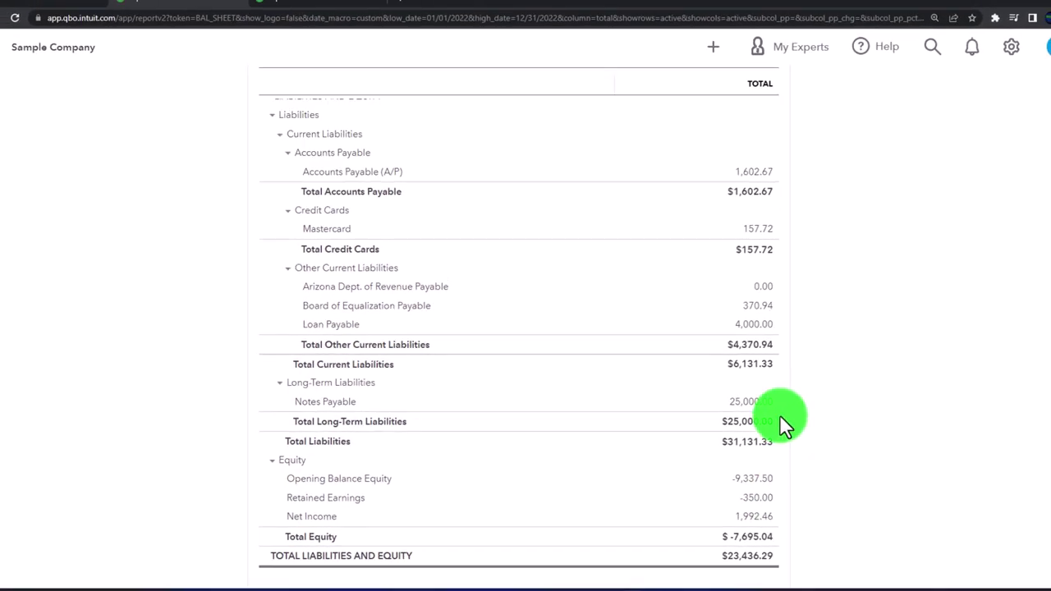
{"action": "scroll", "coordinate": [768, 405], "scroll_direction": "up", "scroll_amount": 10}
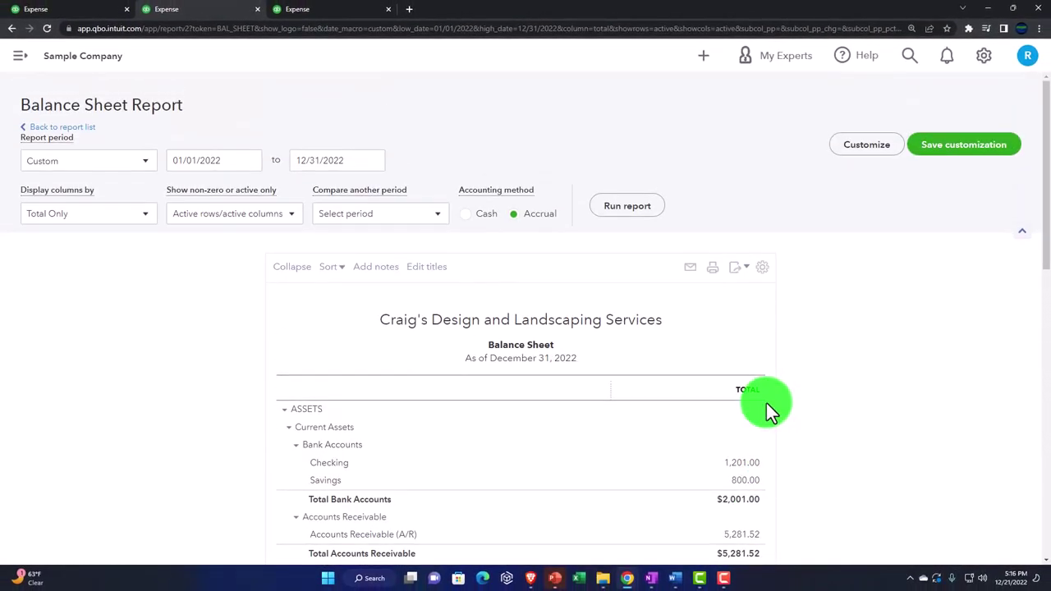